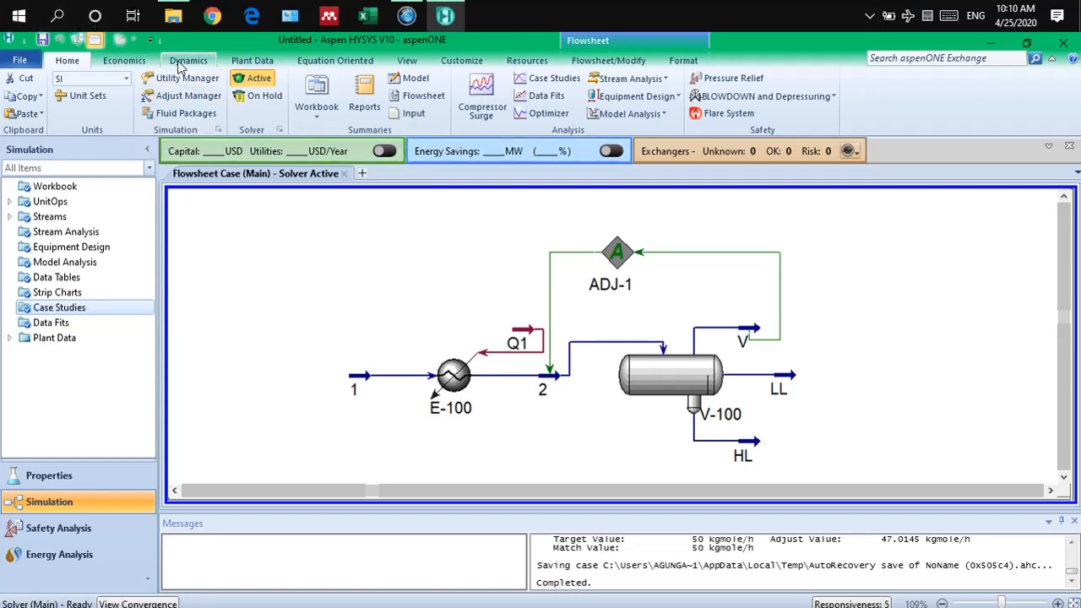
- Show the model palette beside the flowsheet and locate the Adjust operation in it
left_click(417, 62)
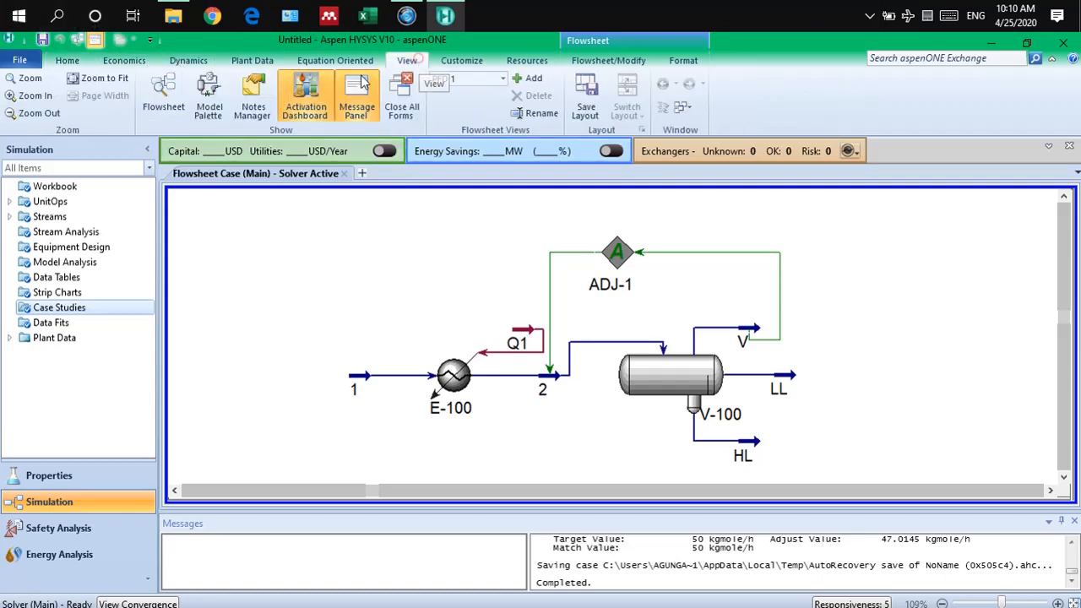
left_click(209, 97)
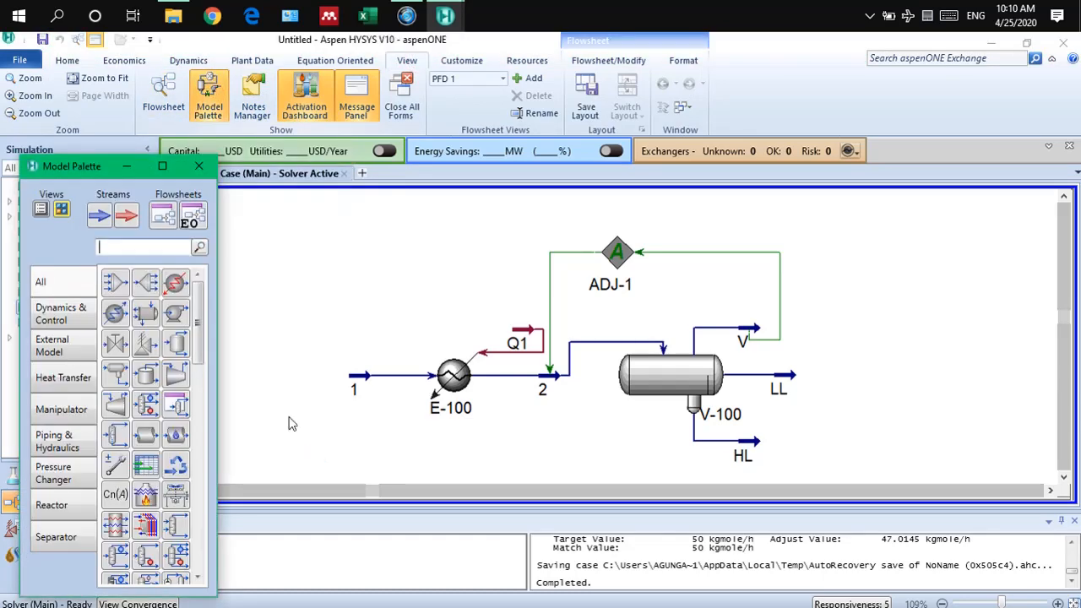
left_click_drag(88, 172, 165, 98)
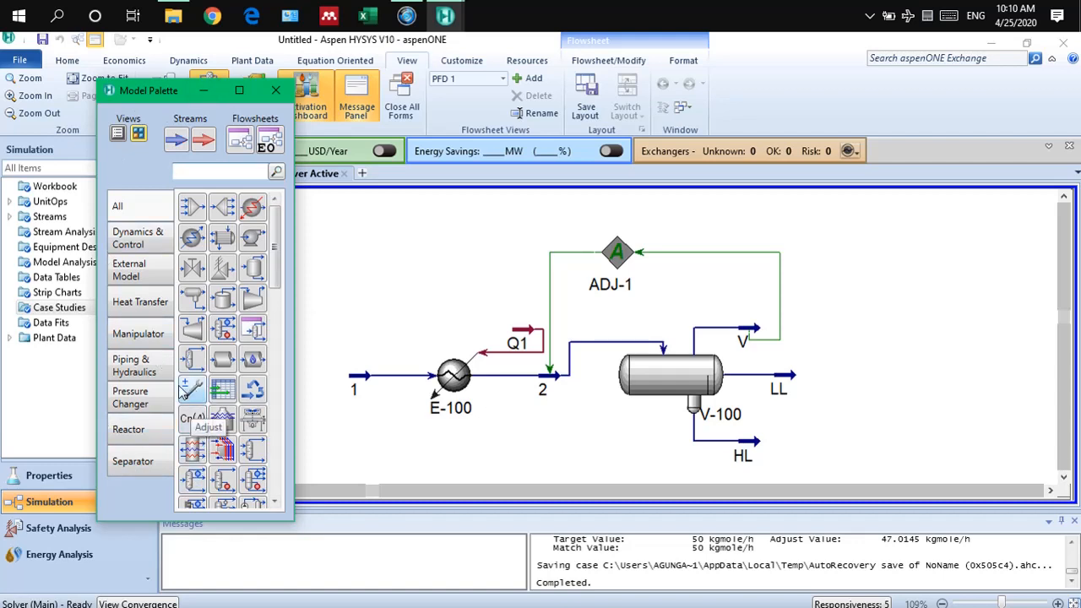
left_click(67, 61)
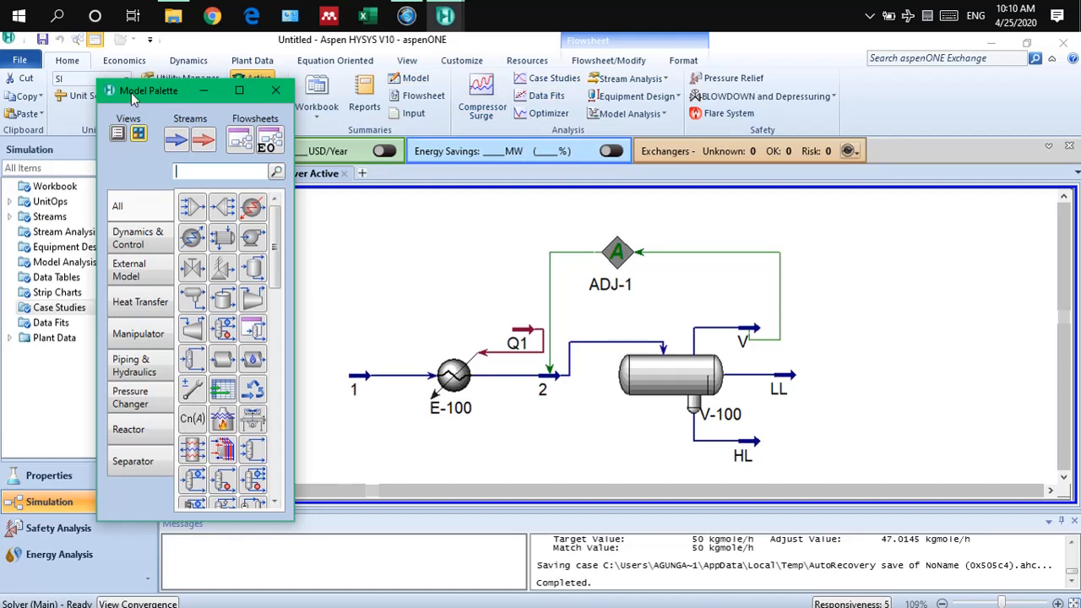
left_click_drag(131, 92, 100, 158)
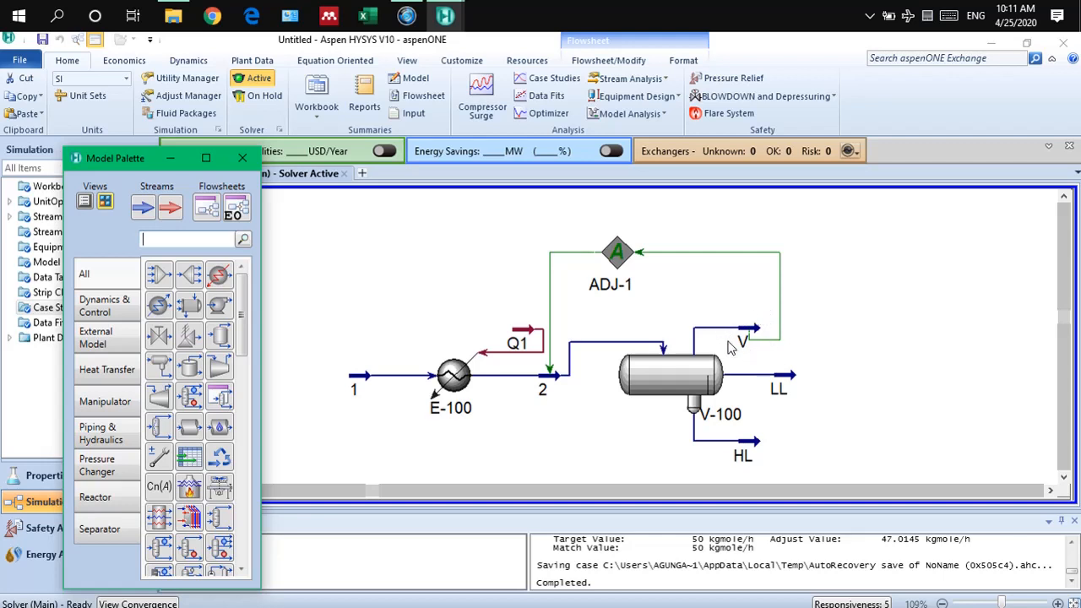
- Delete the Adjust operation ADJ-1 from the flowsheet and confirm the deletion
left_click(840, 309)
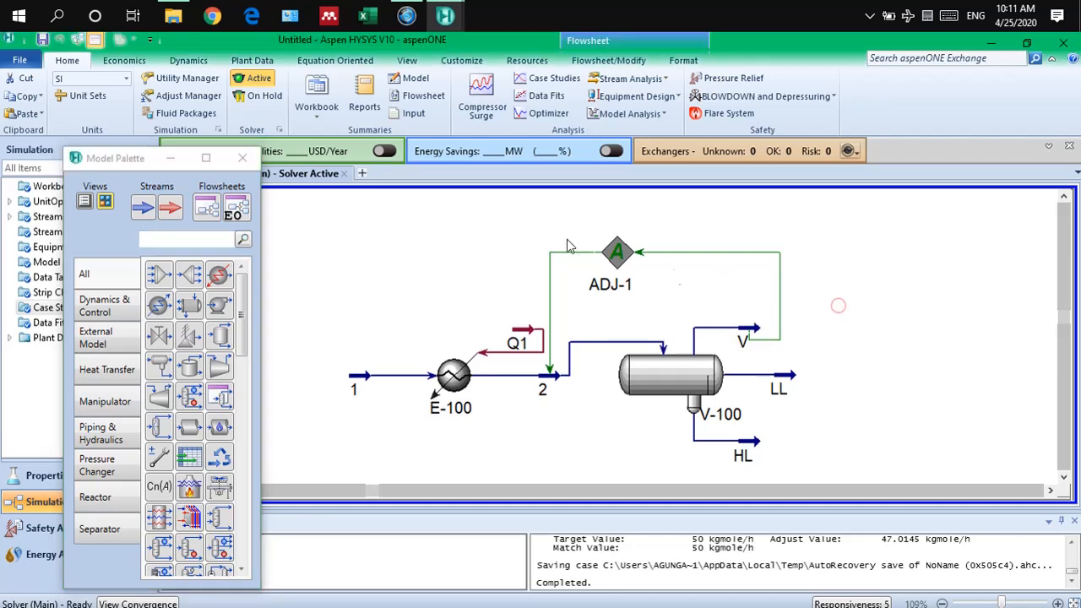
left_click(626, 258)
key("Delete")
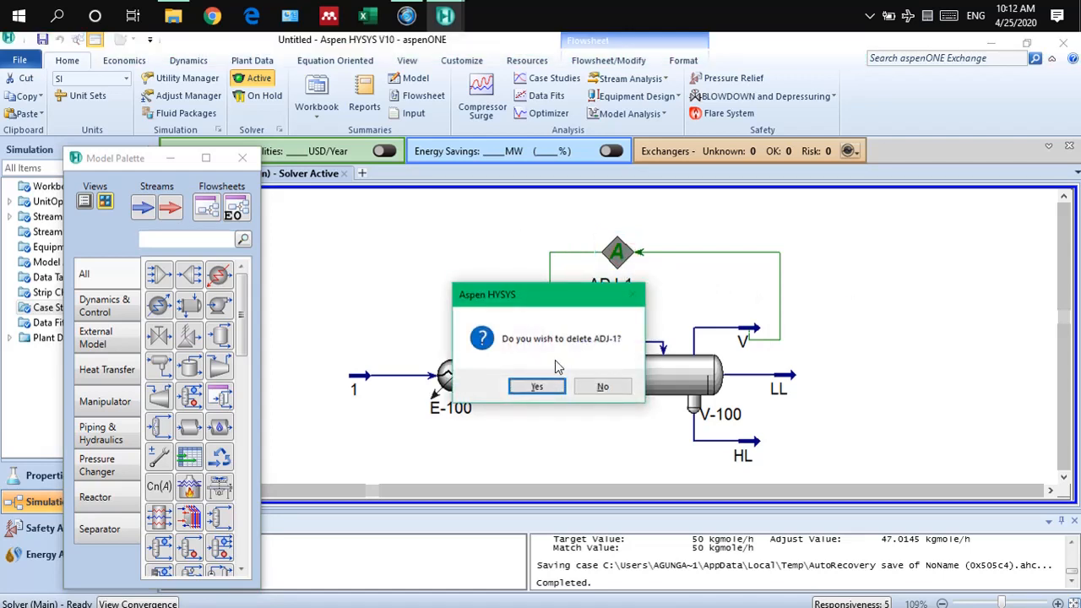
left_click(536, 384)
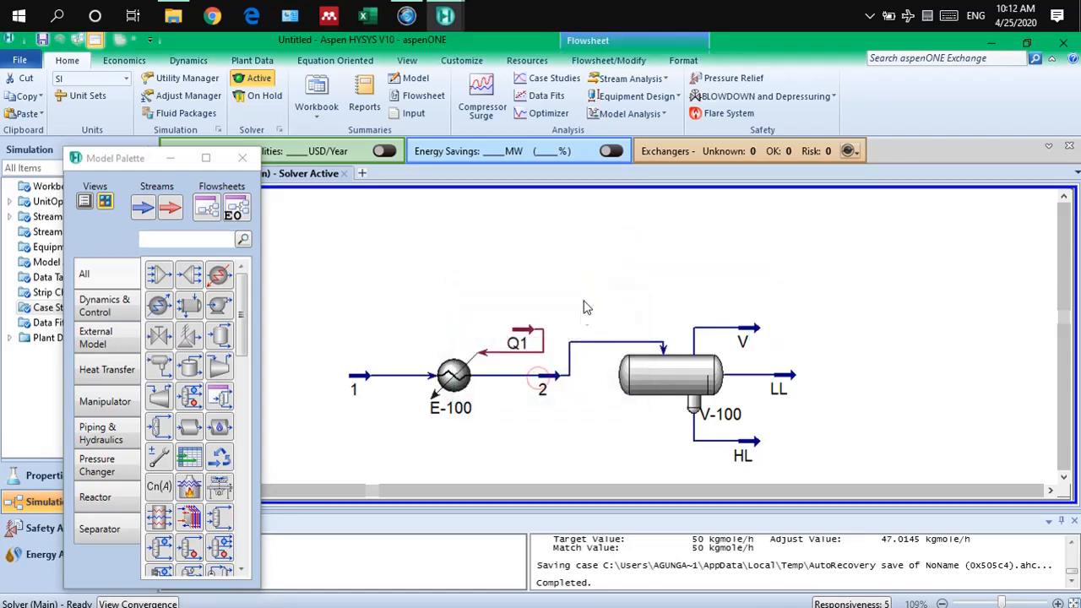
- Move energy stream Q1 closer to the space directly above heater E-100 and close the model palette
left_click(528, 334)
left_click_drag(527, 334, 479, 319)
left_click(403, 253)
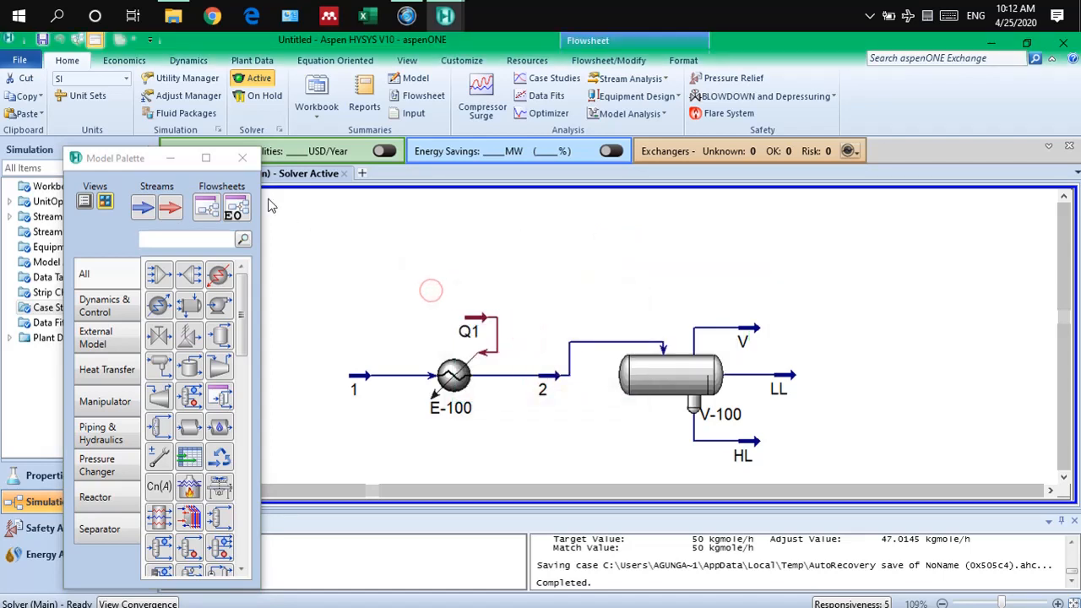
left_click(242, 158)
left_click(285, 261)
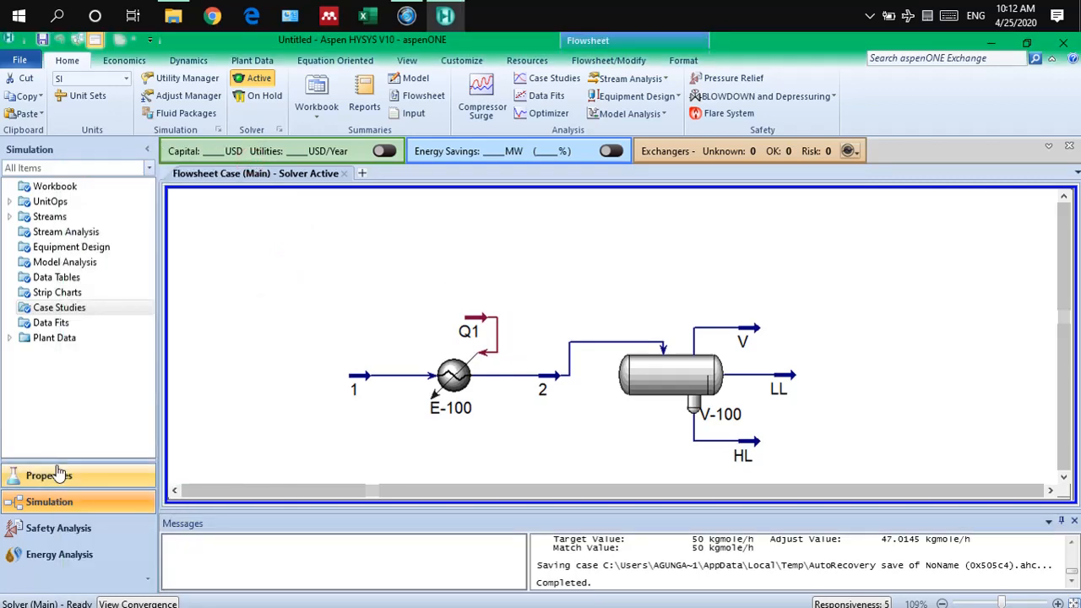
- Go to the properties environment and review the components in Component List - 1
left_click(52, 475)
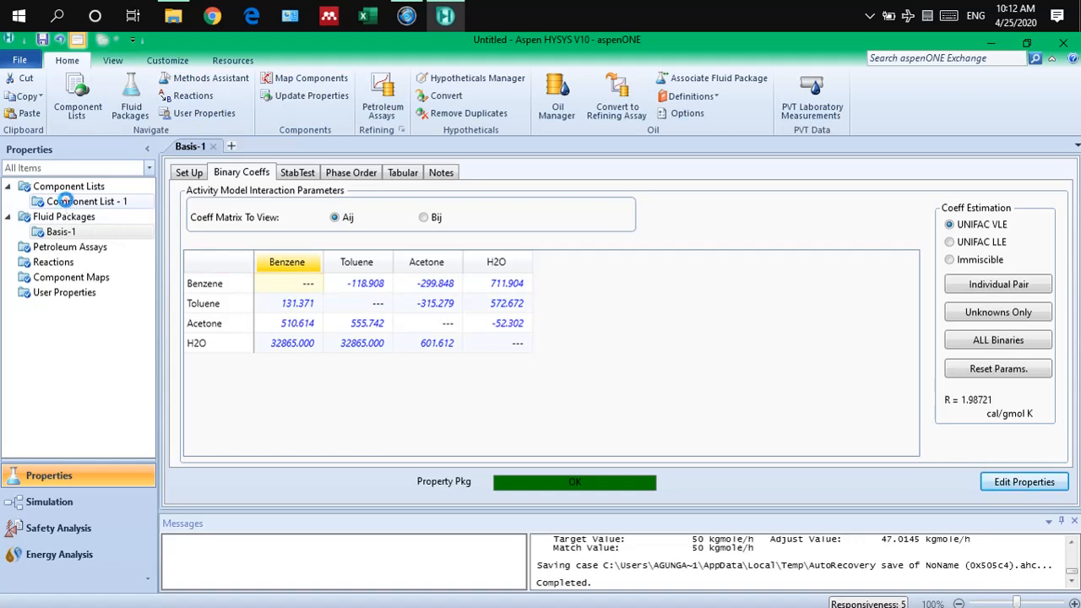
left_click(65, 201)
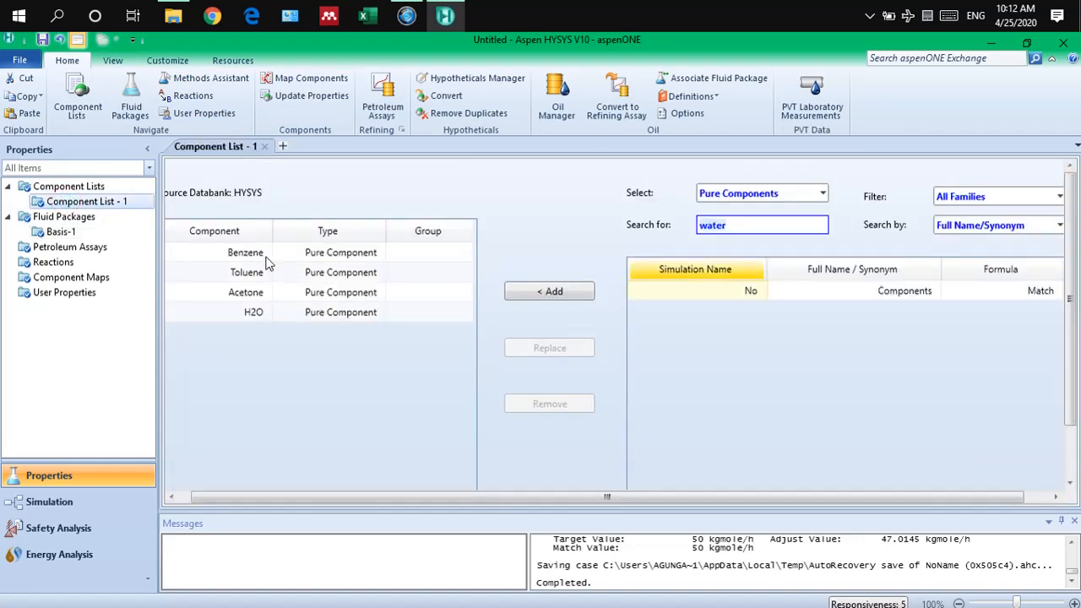
left_click_drag(228, 497, 214, 498)
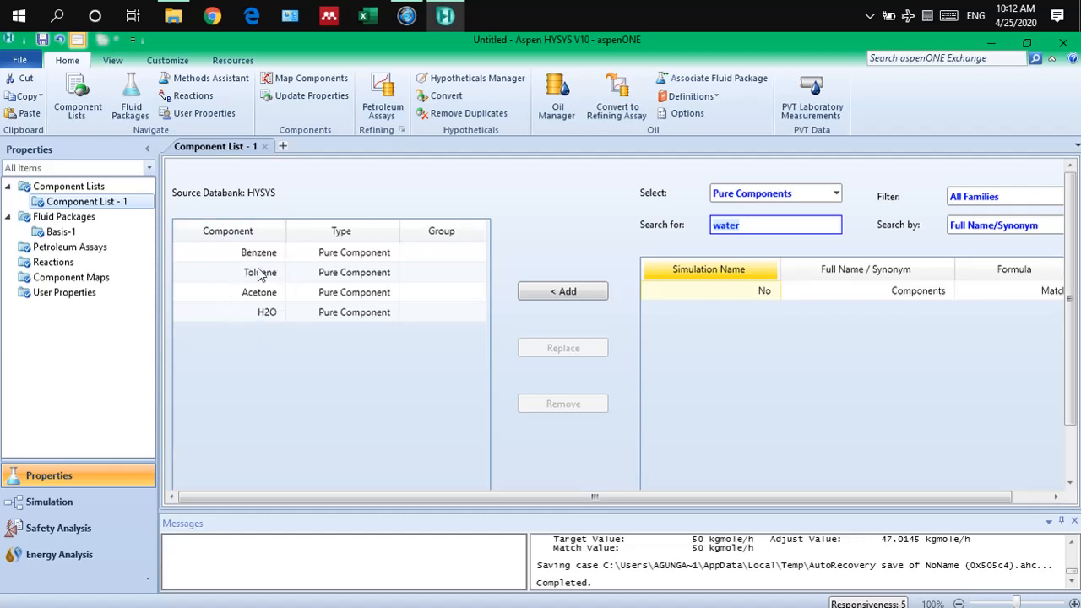
- Review the property package selection and the binary coefficients of fluid package Basis-1
left_click(60, 232)
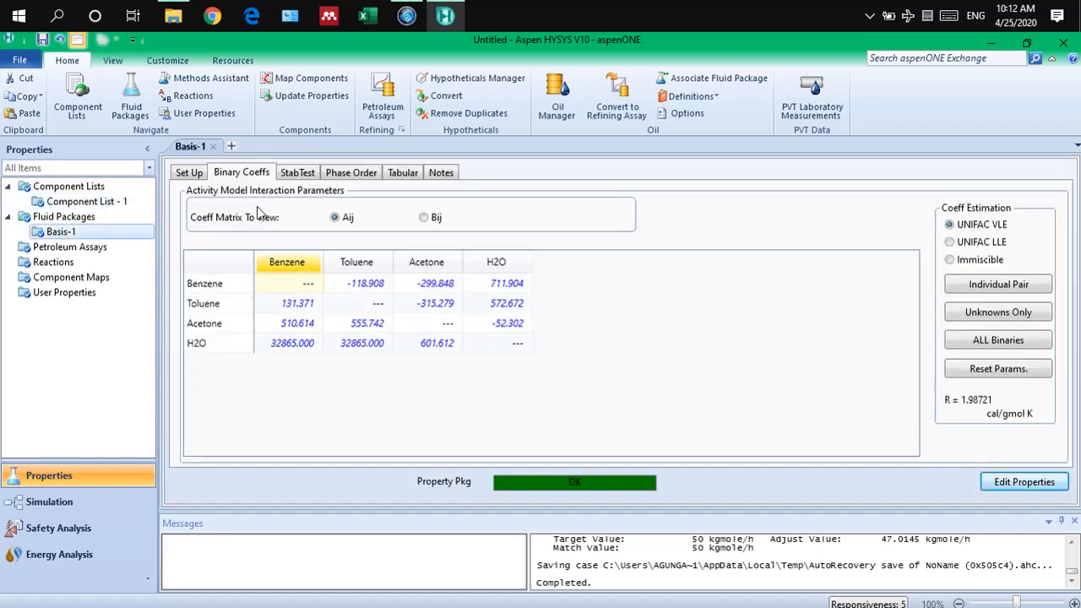
left_click(187, 172)
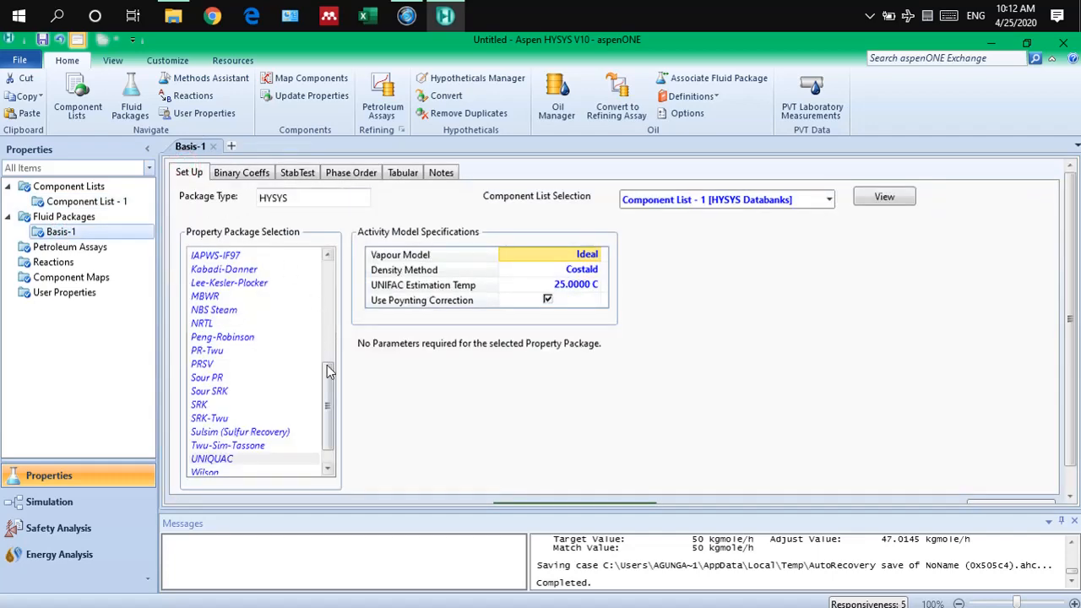
scroll(329, 371, "down", 1)
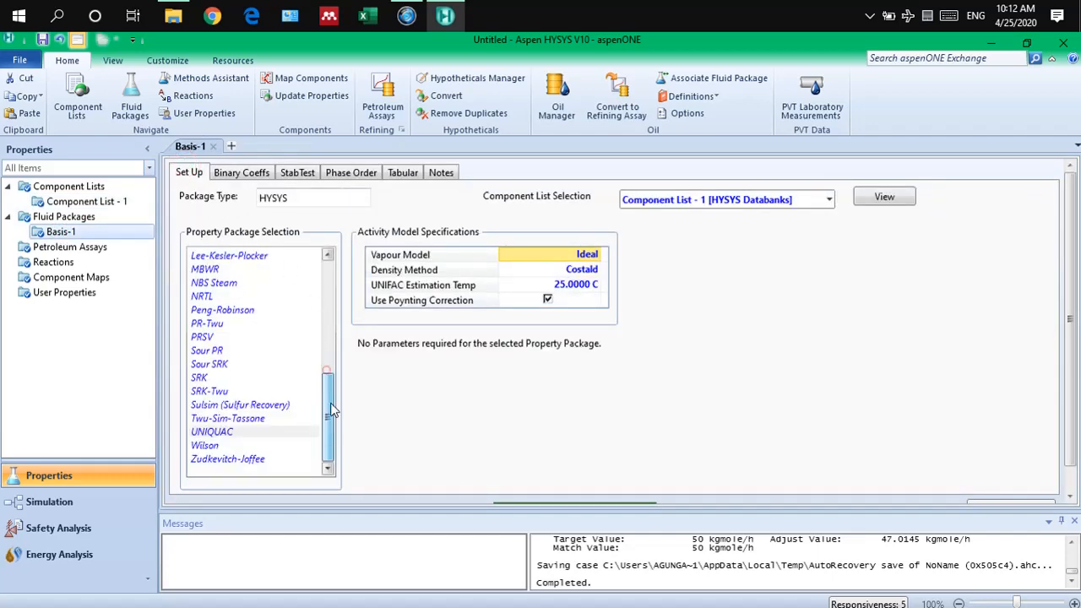
left_click(242, 177)
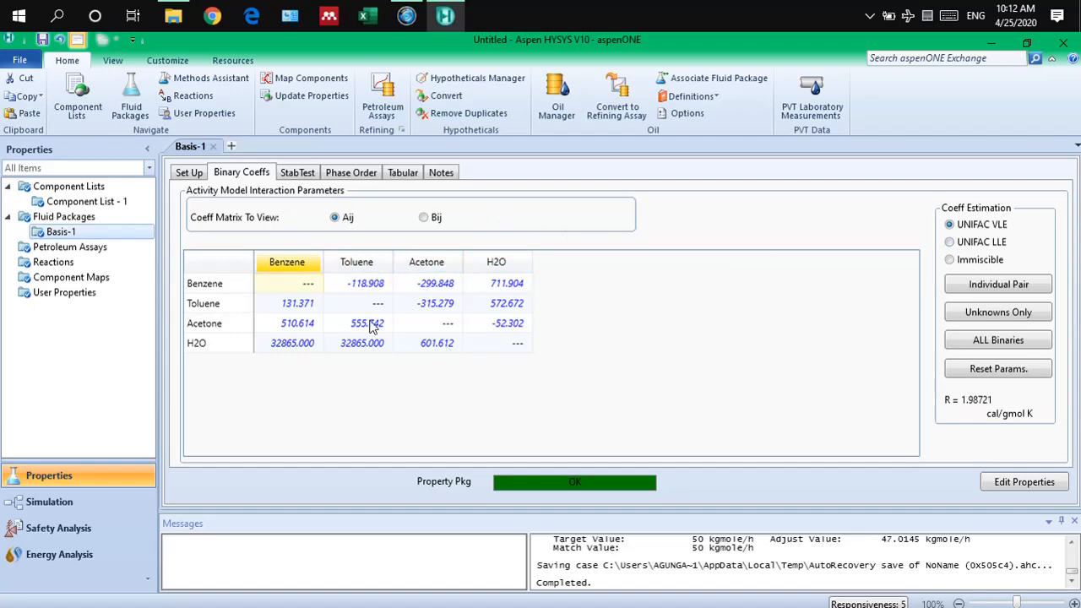
- Return to the simulation flowsheet and check the composition and conditions of feed stream 1
left_click(52, 506)
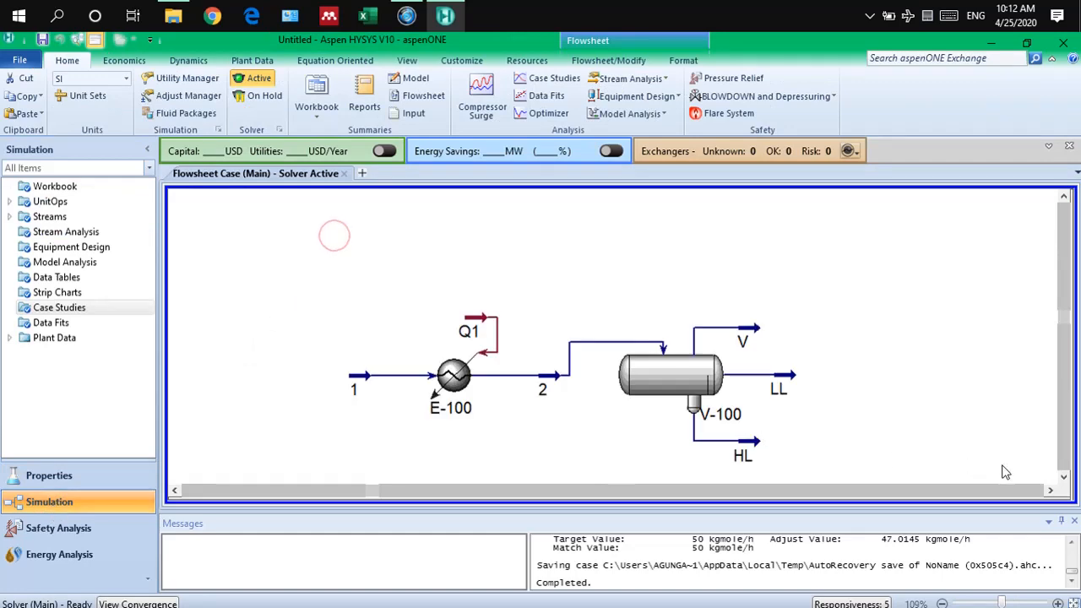
left_click(356, 374)
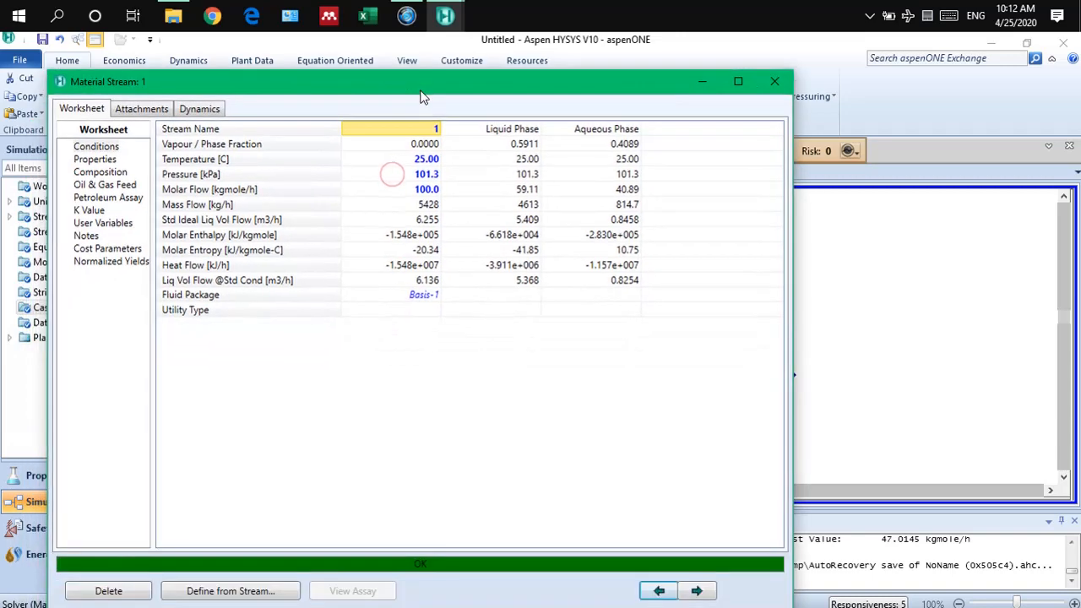
left_click(110, 173)
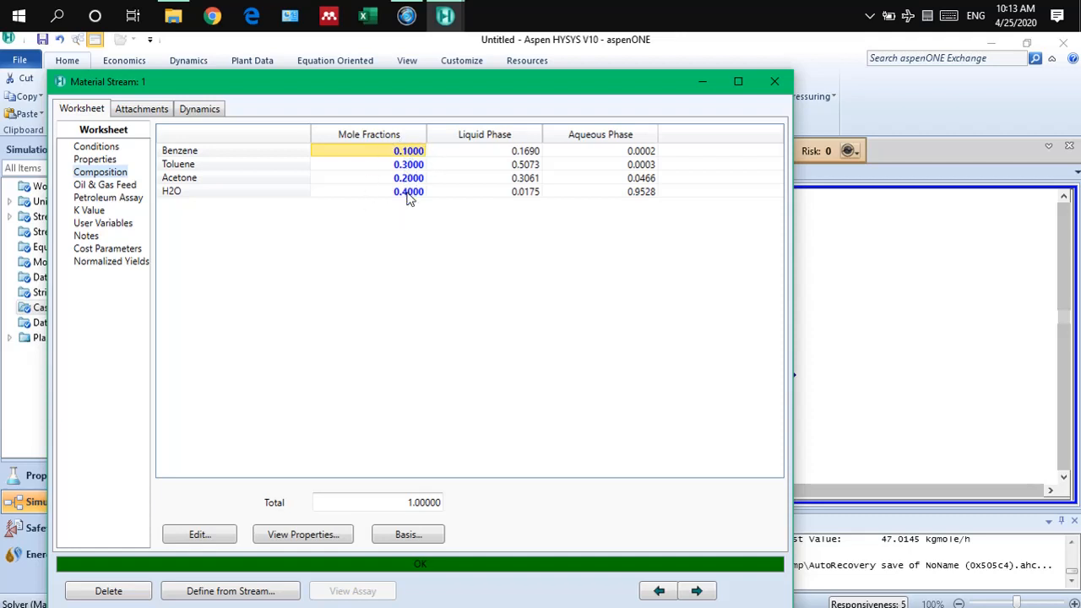
left_click(96, 147)
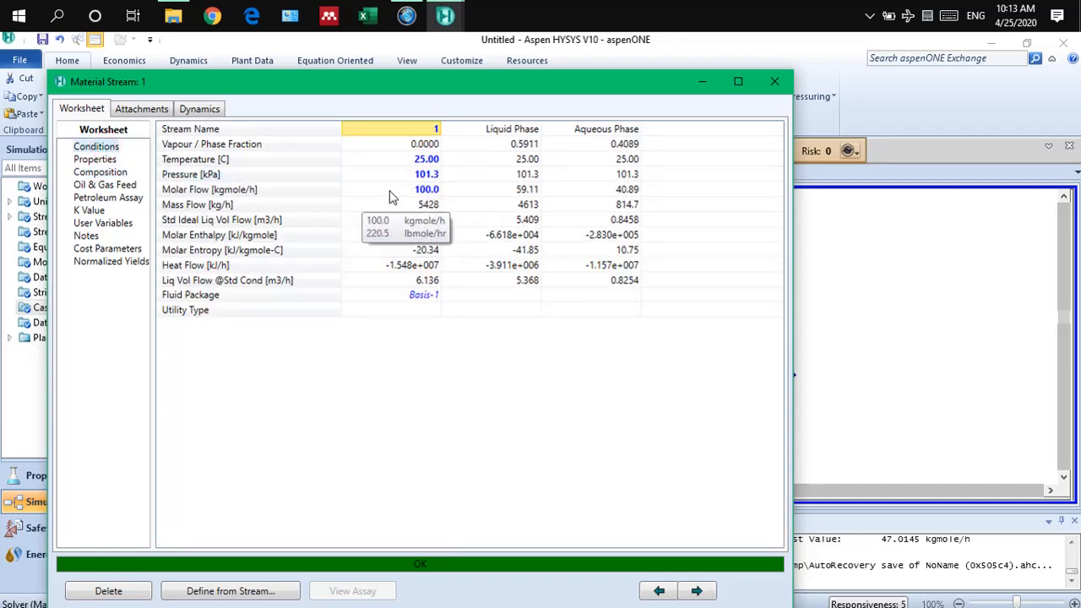
left_click(773, 82)
left_click(690, 260)
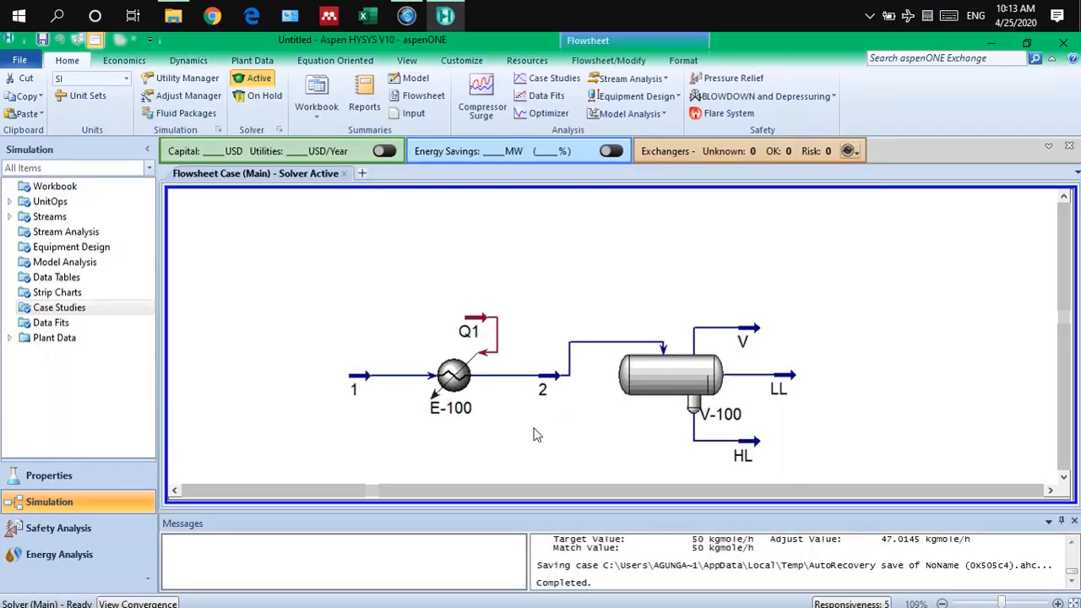
- Set the temperature of stream 2 in the worksheet of heater E-100 to 75 °C
double_click(453, 382)
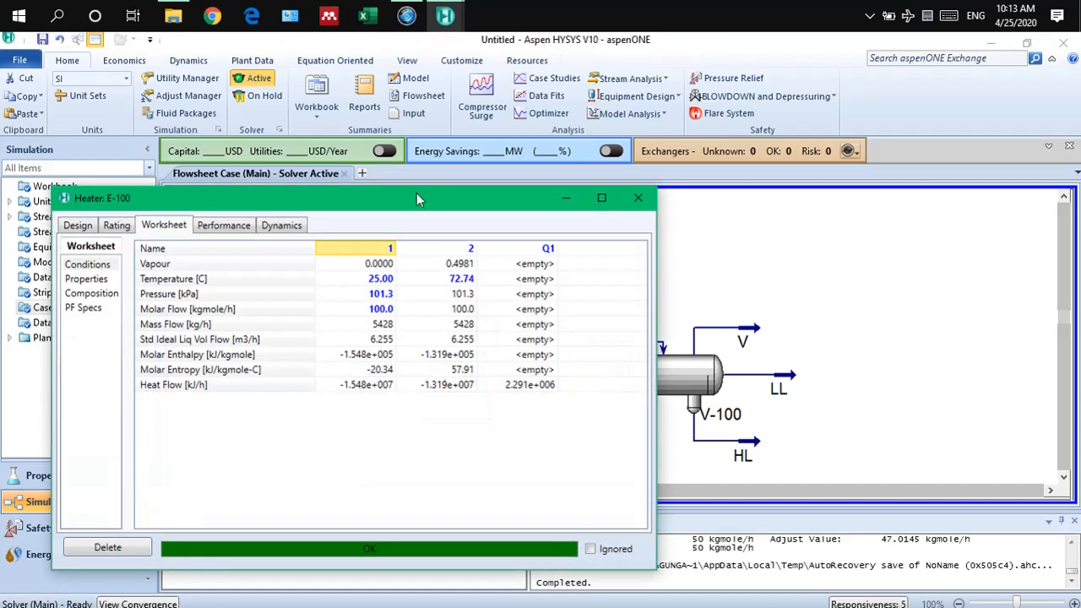
left_click(461, 280)
type("75")
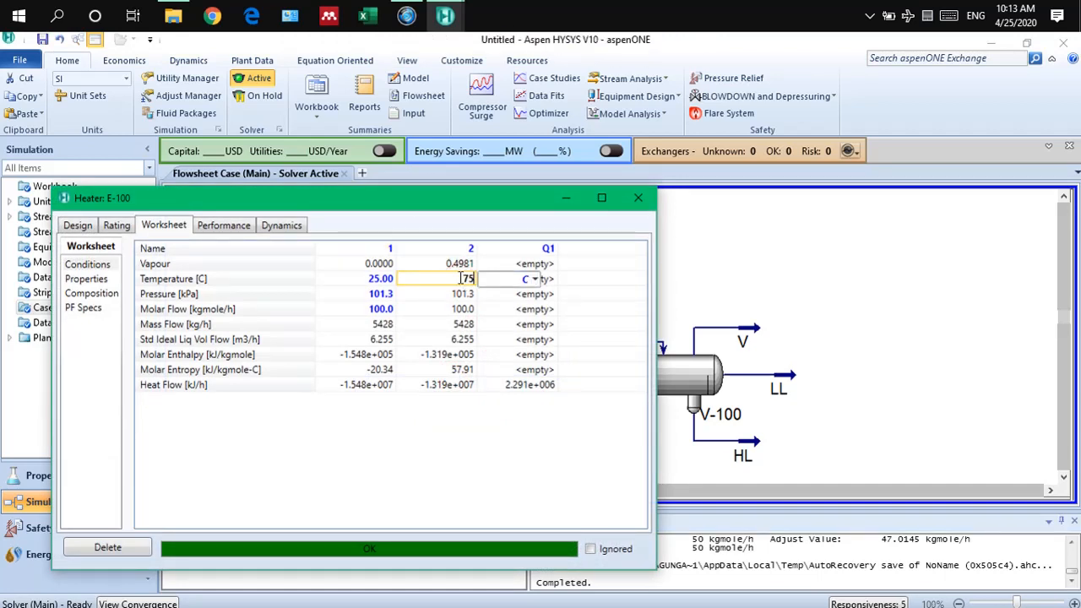
key("Return")
left_click_drag(450, 206, 462, 138)
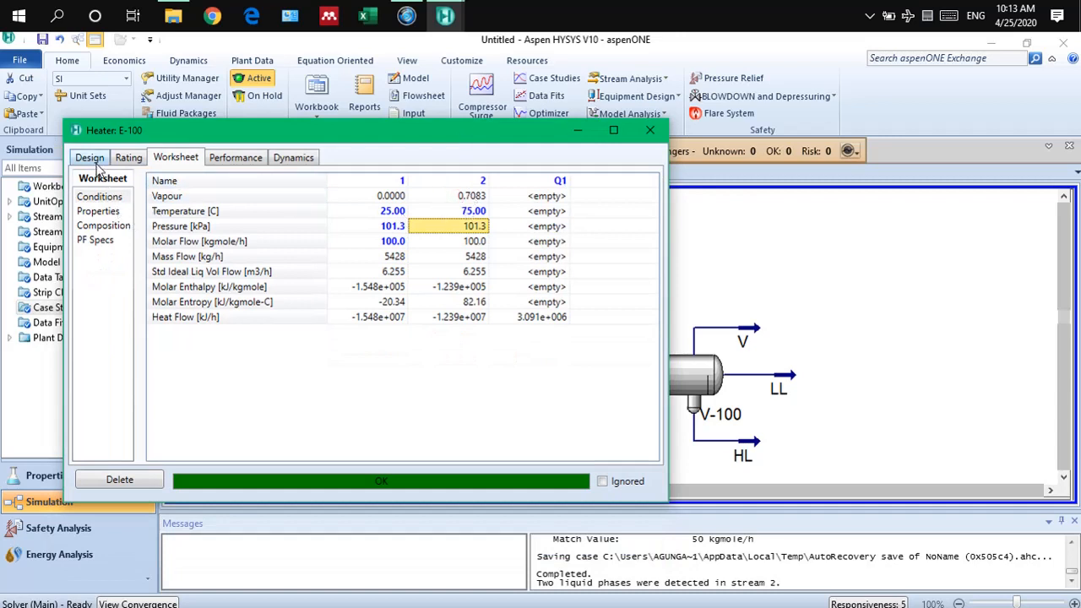
- Check the stream properties and the design parameters of heater E-100, including its pressure drop, and close its window
left_click(101, 212)
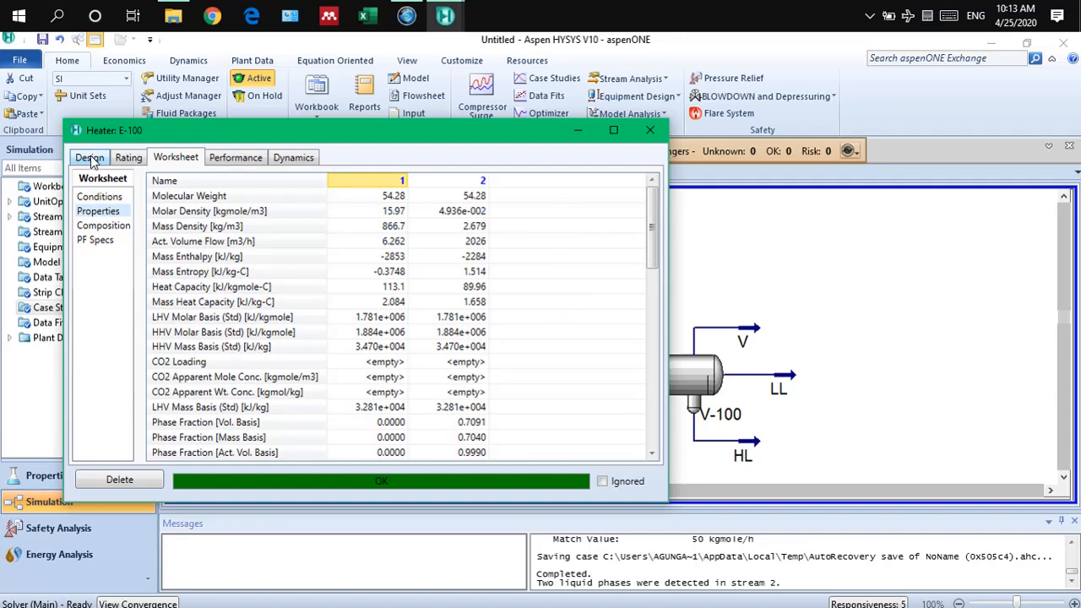
left_click(93, 160)
left_click(106, 211)
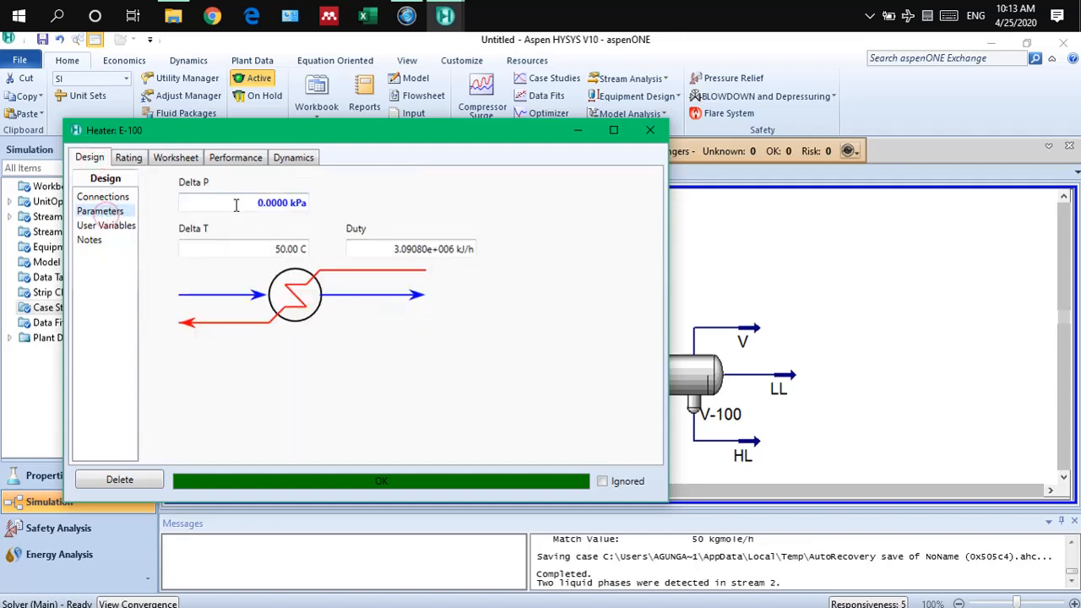
left_click(649, 130)
left_click(632, 280)
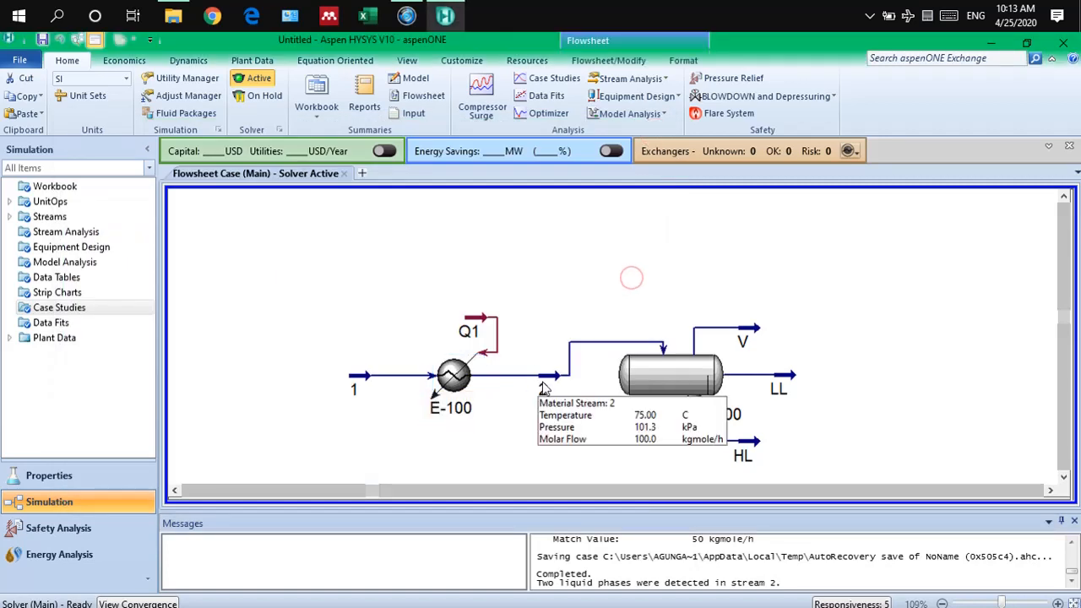
- Show the model palette beside the heater and separator flowsheet and locate the 3 Phase Separator
left_click(1046, 491)
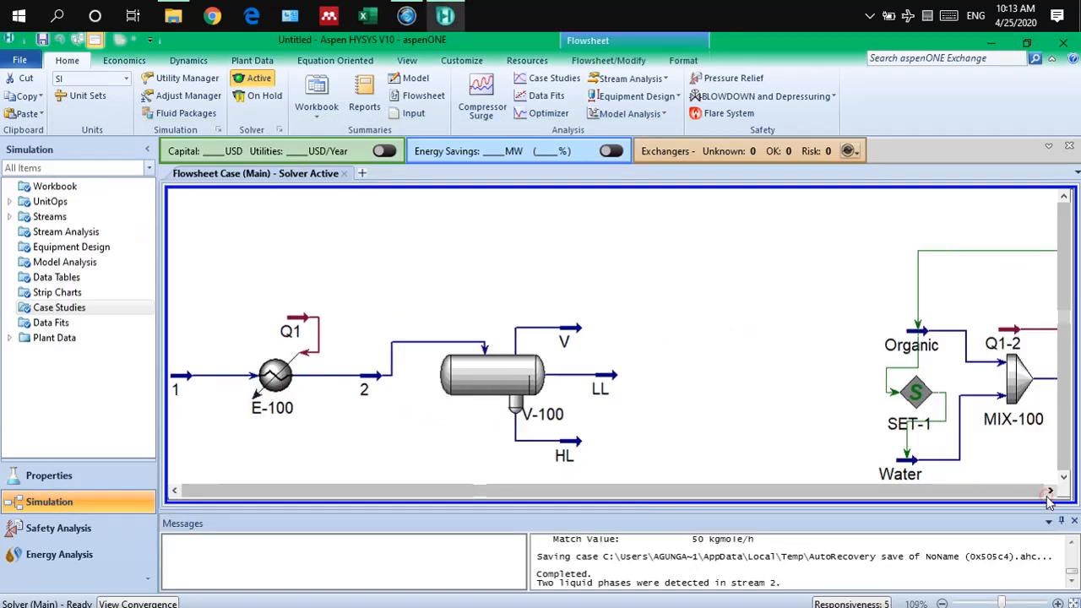
left_click(175, 490)
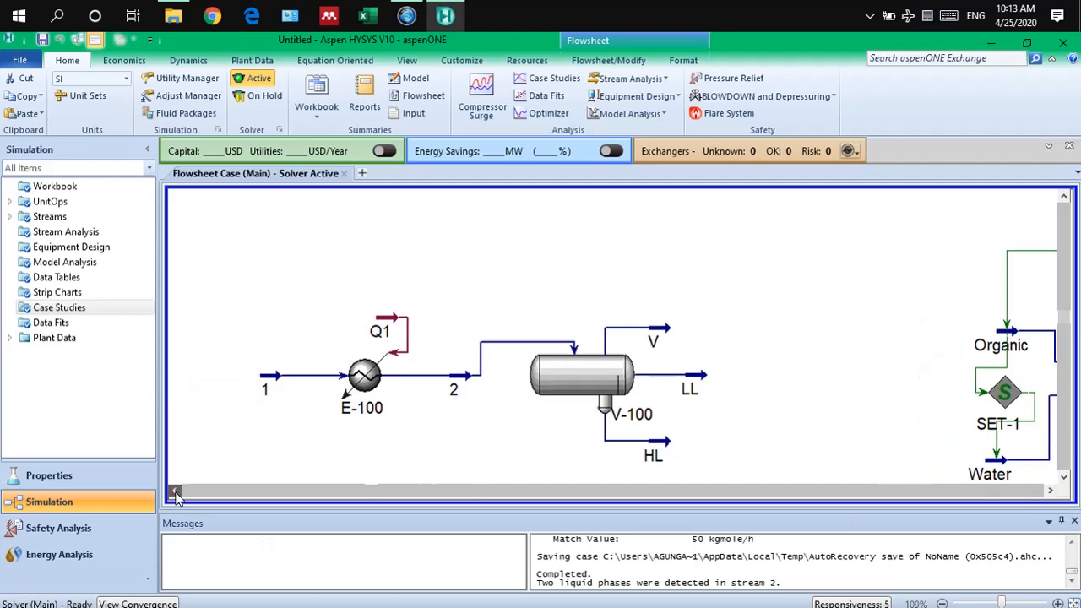
left_click(1063, 476)
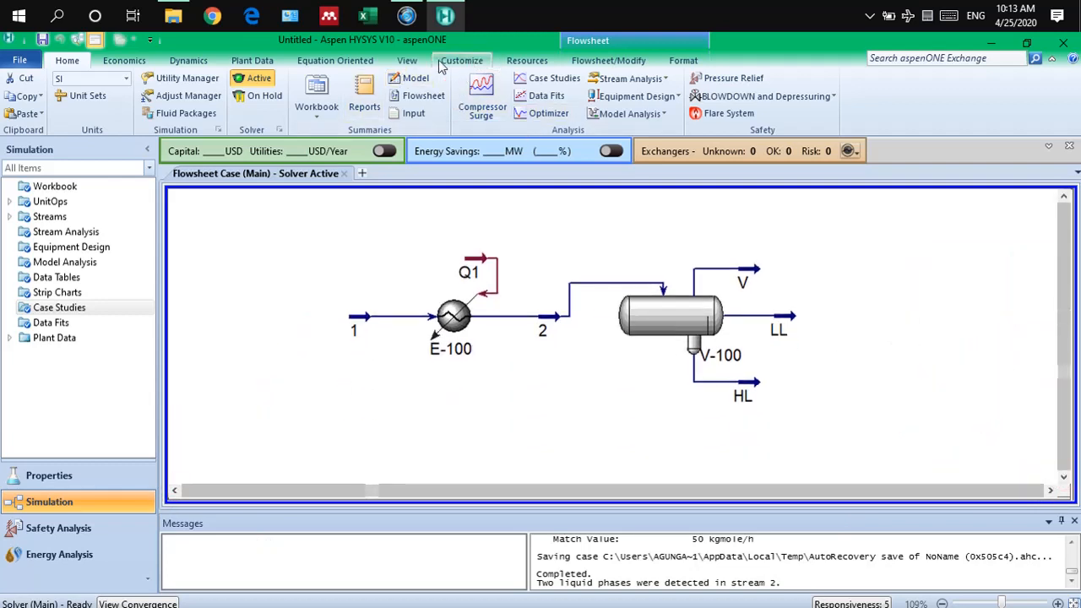
left_click(408, 60)
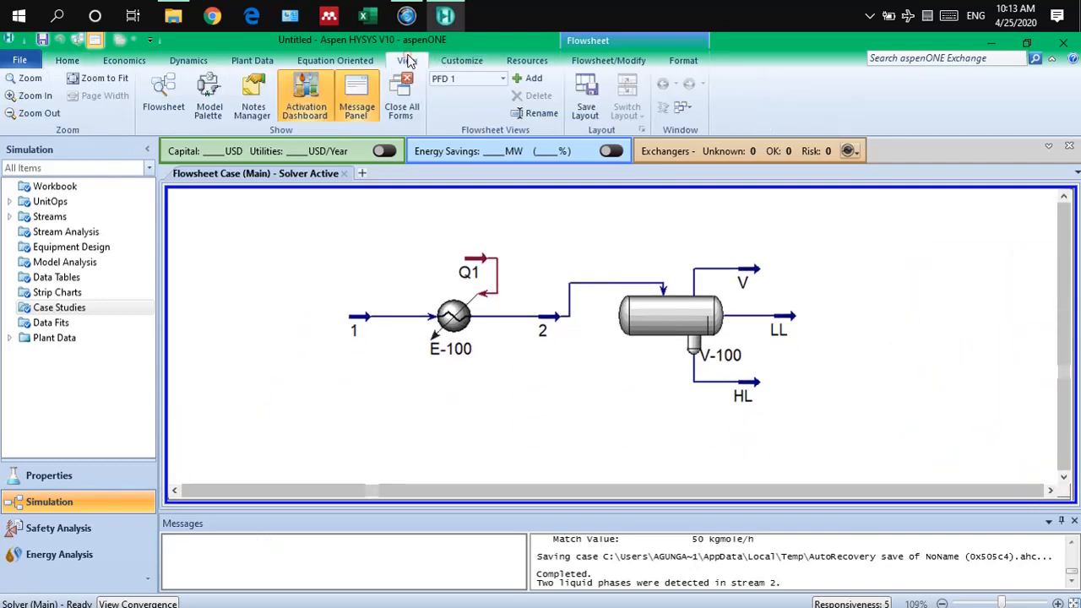
left_click(209, 97)
left_click_drag(110, 158, 100, 94)
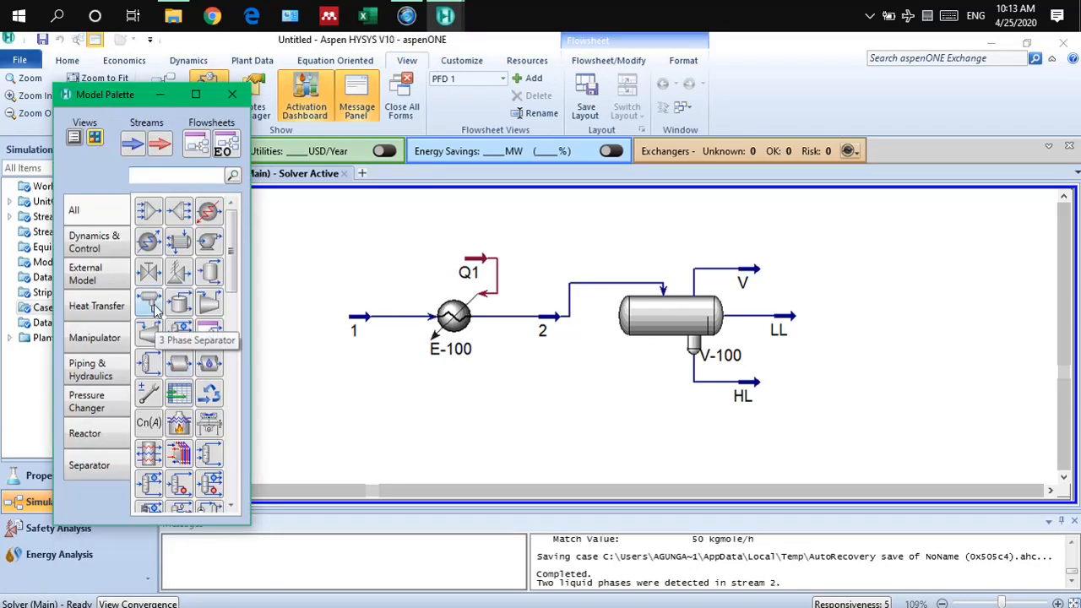
left_click(589, 373)
- Open the three-phase separator V-100 and check its inlet and outlet connections and the worksheet conditions of its streams
left_click(650, 335)
double_click(650, 334)
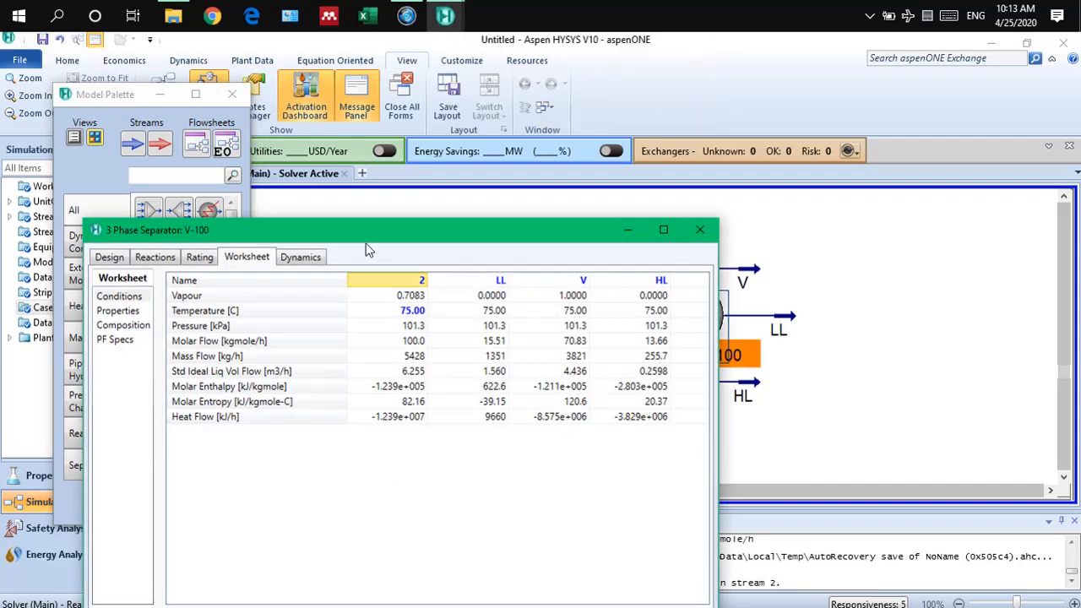
left_click(108, 257)
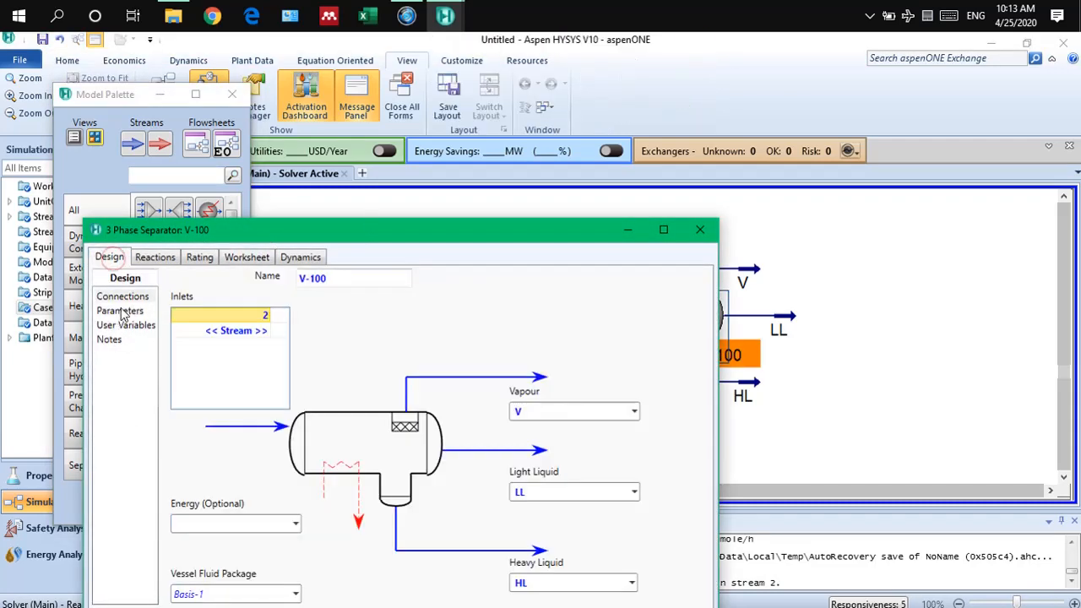
left_click_drag(384, 234, 387, 149)
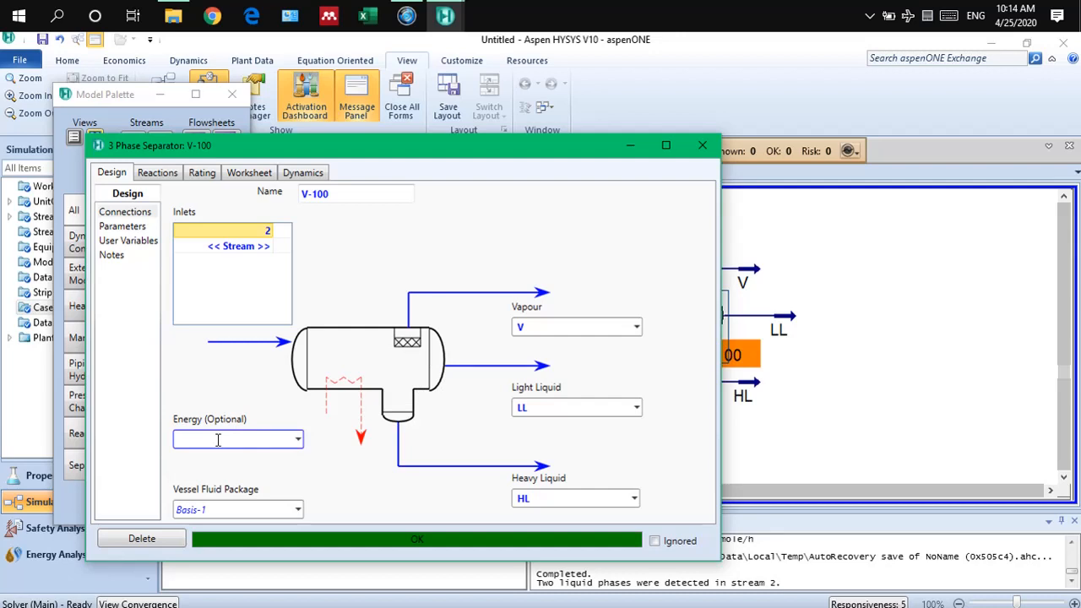
left_click(249, 173)
mouse_move(498, 236)
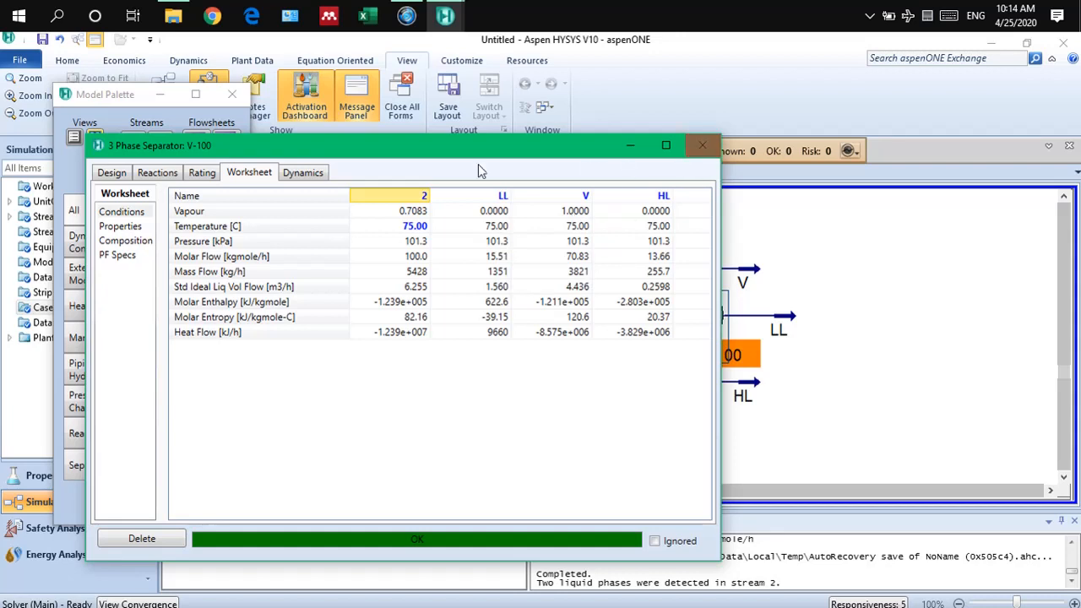
- Remove inlet stream 2 from the connections of separator V-100 and assign it as the inlet again
left_click(112, 173)
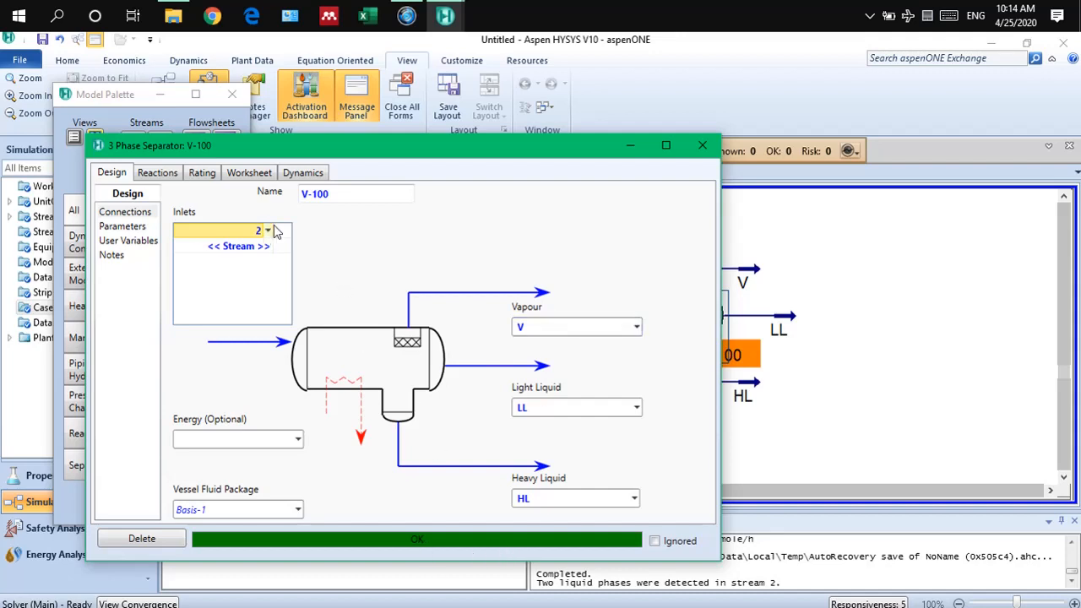
key("Delete")
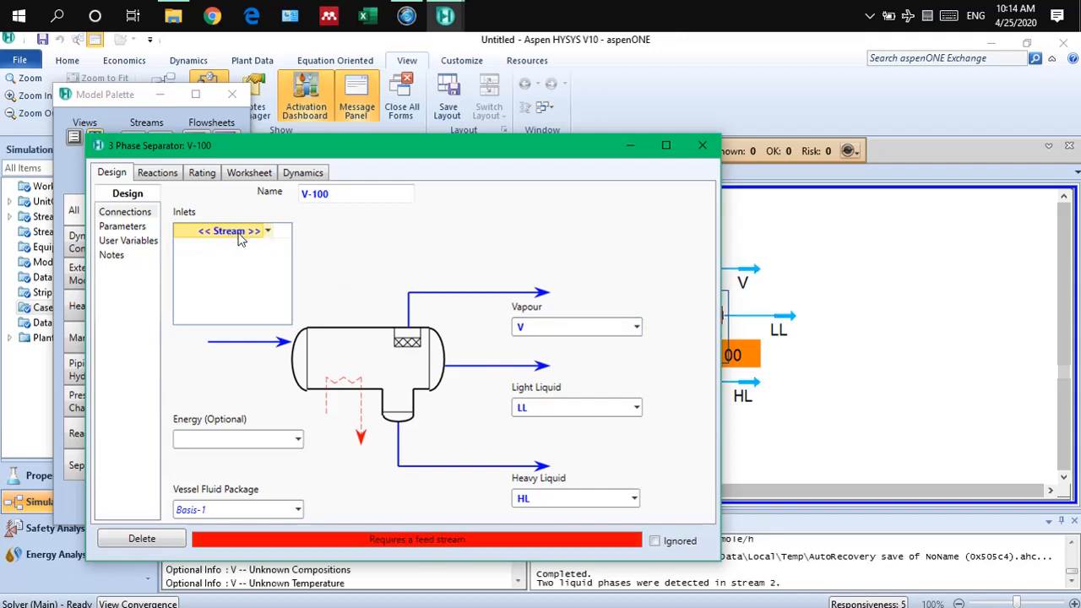
left_click(269, 231)
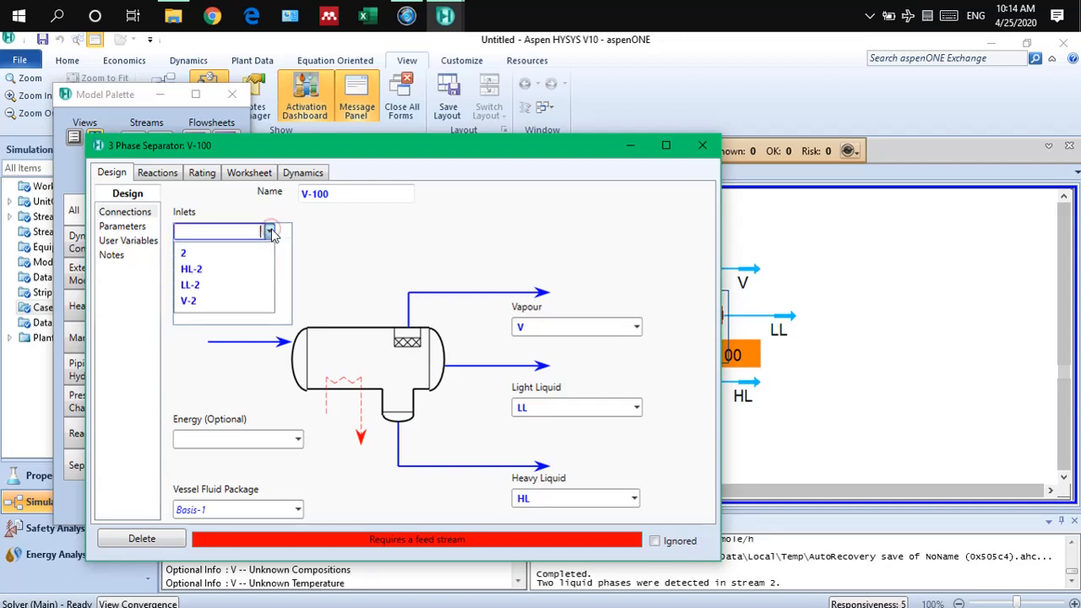
left_click(217, 258)
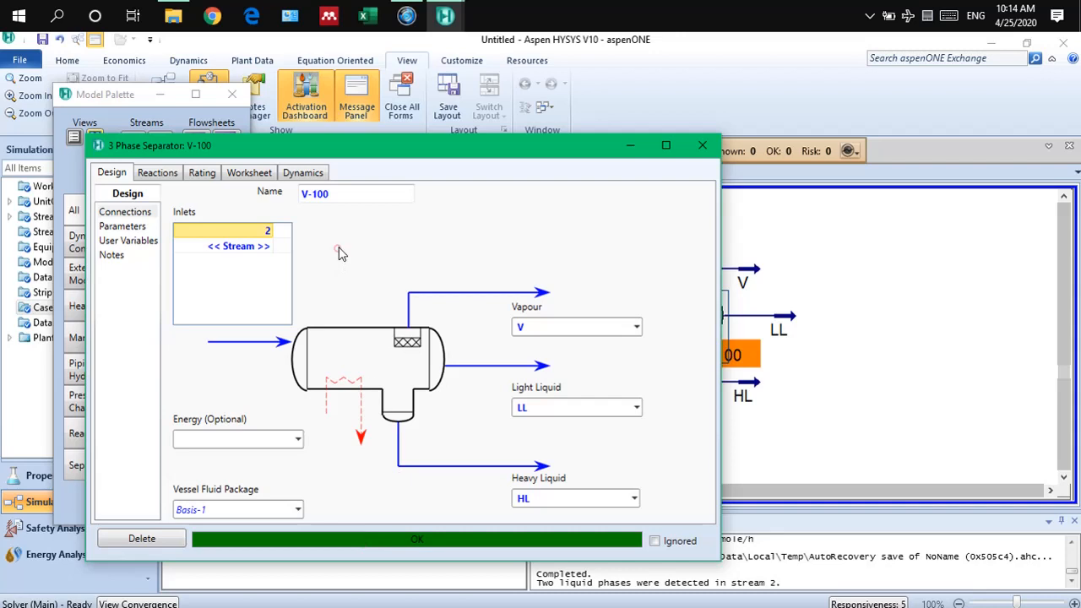
- Check the compositions and conditions of the streams around separator V-100, and close its window and the model palette
left_click(245, 173)
left_click(127, 242)
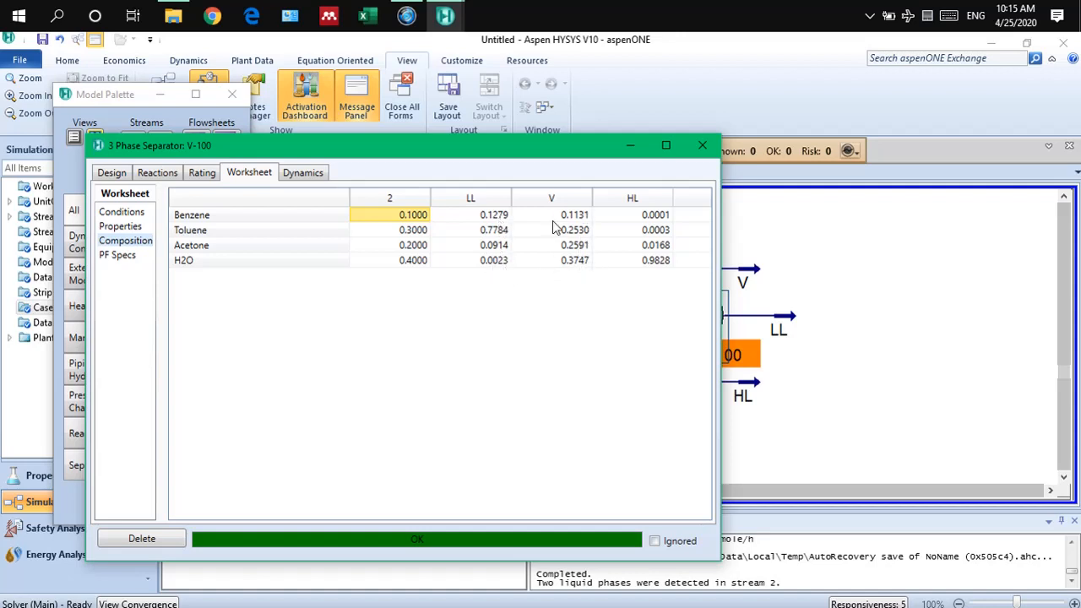
left_click(122, 213)
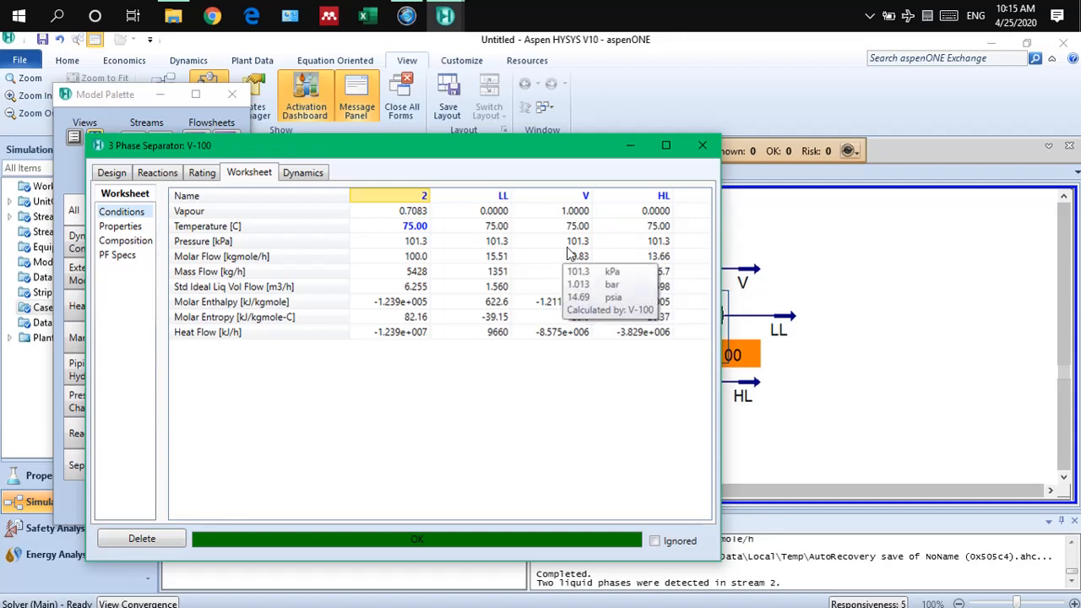
left_click(705, 145)
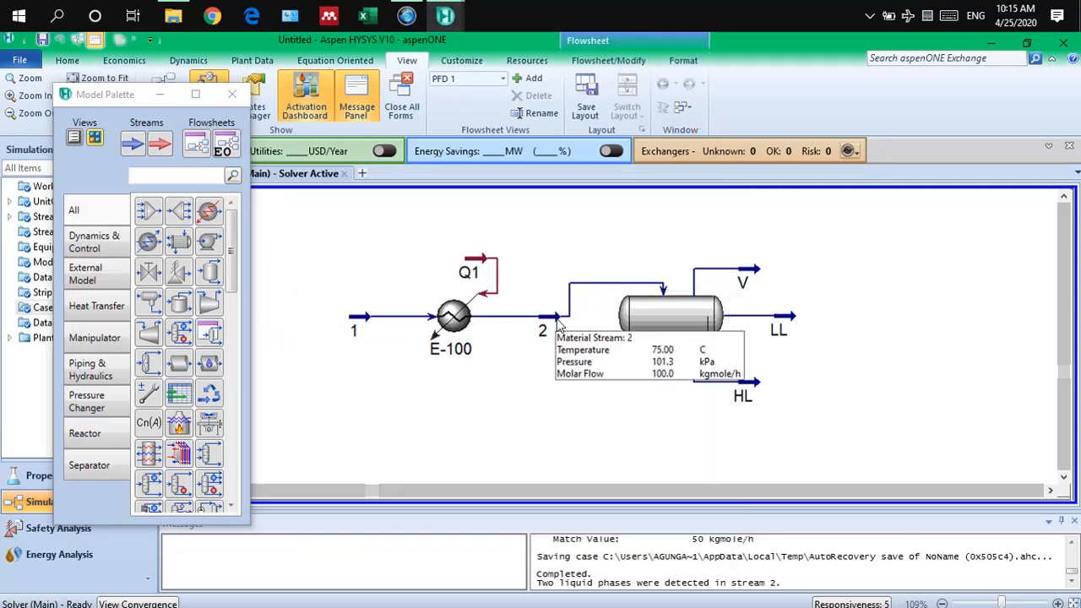
left_click(232, 94)
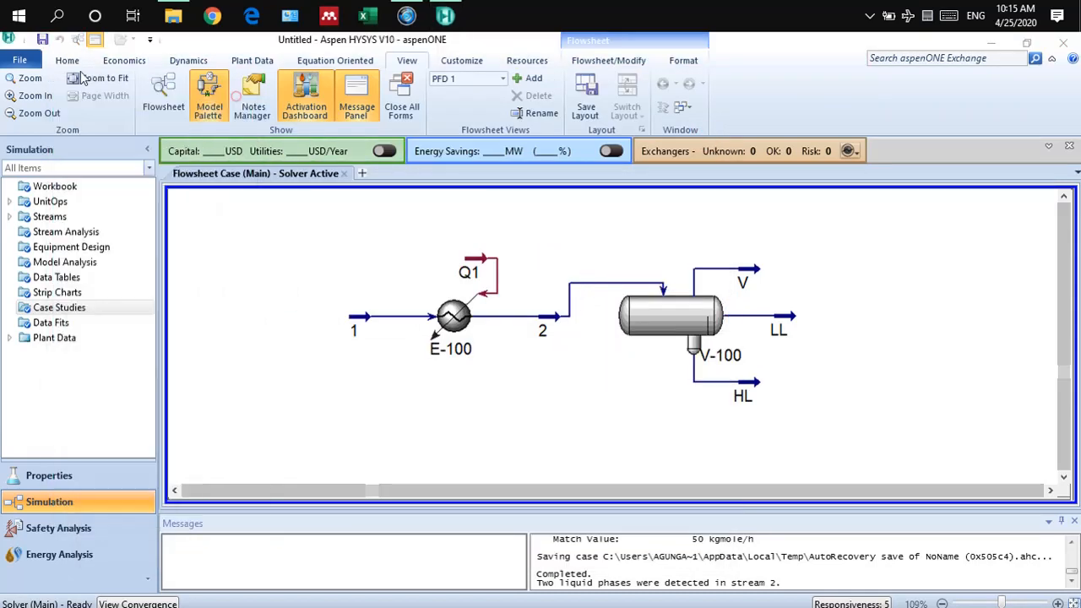
- Add a new case study to the simulation
left_click(75, 62)
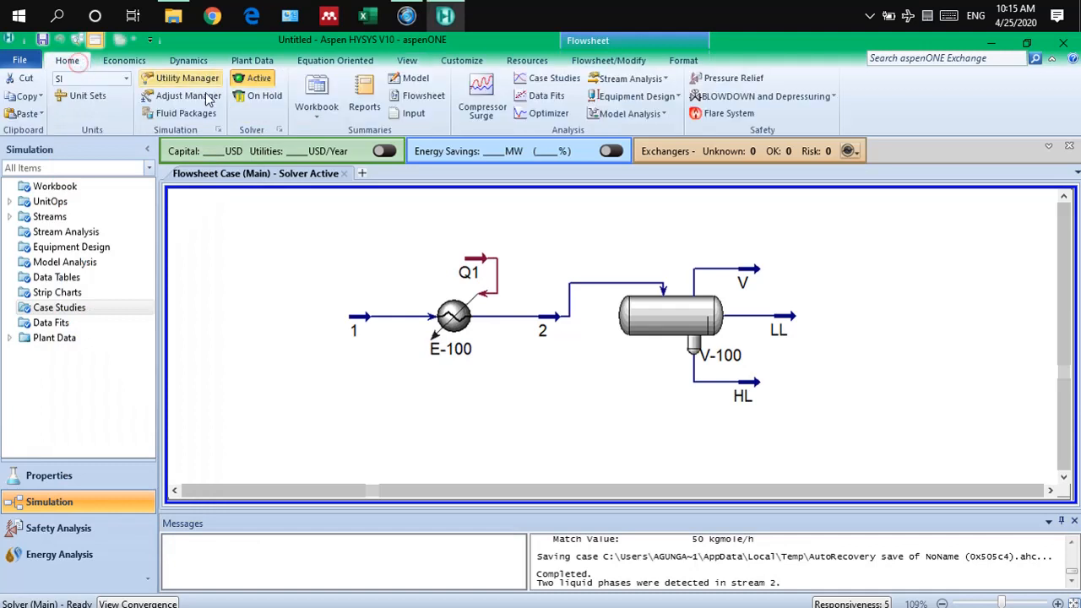
left_click(541, 80)
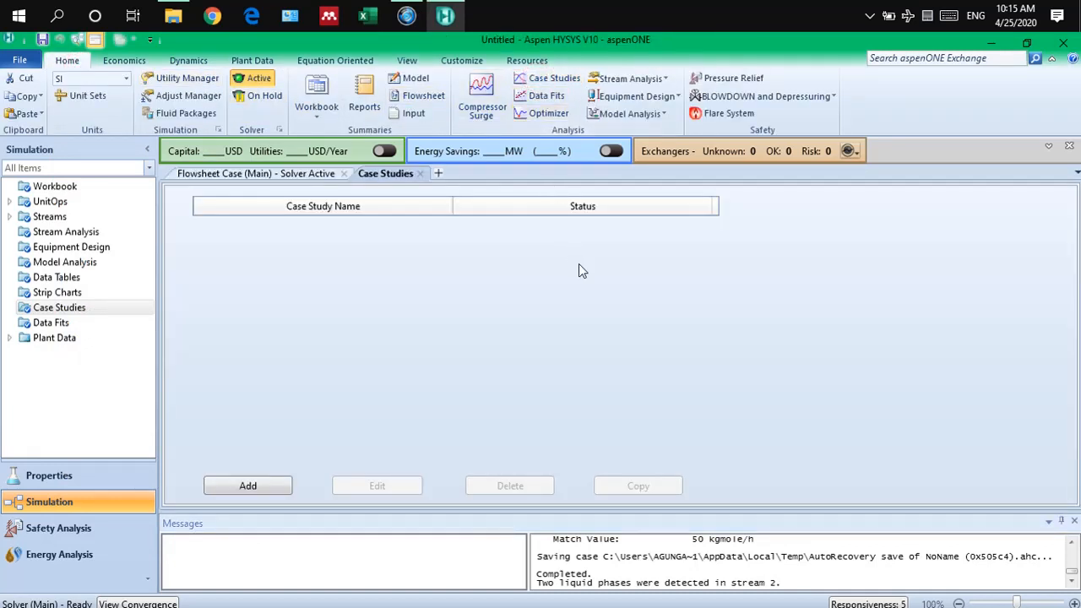
left_click(258, 487)
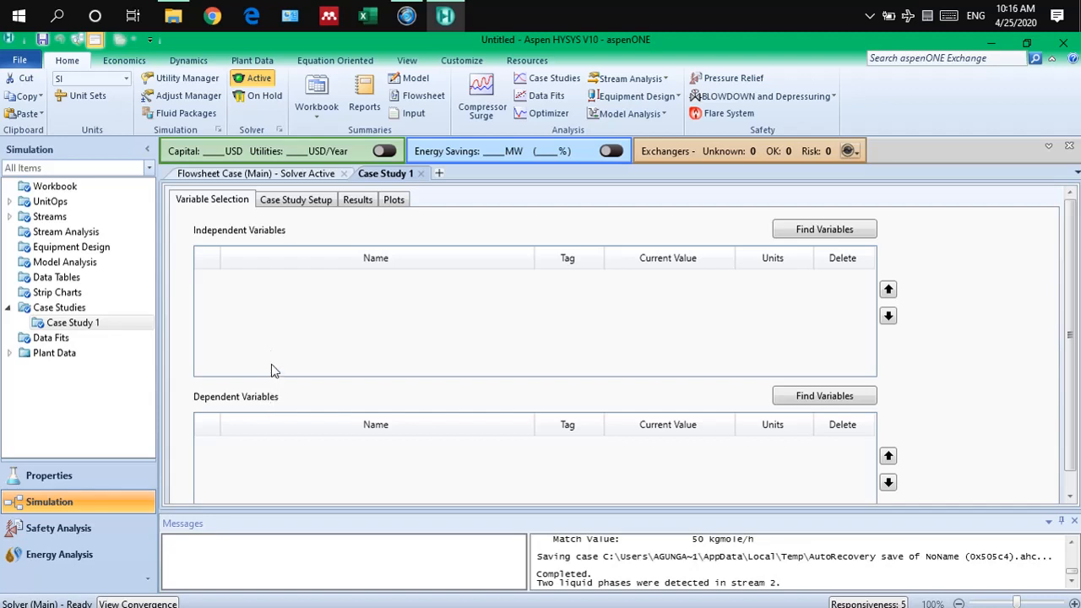
- Add the Temperature of stream 2 as the independent variable of Case Study 1
left_click(836, 233)
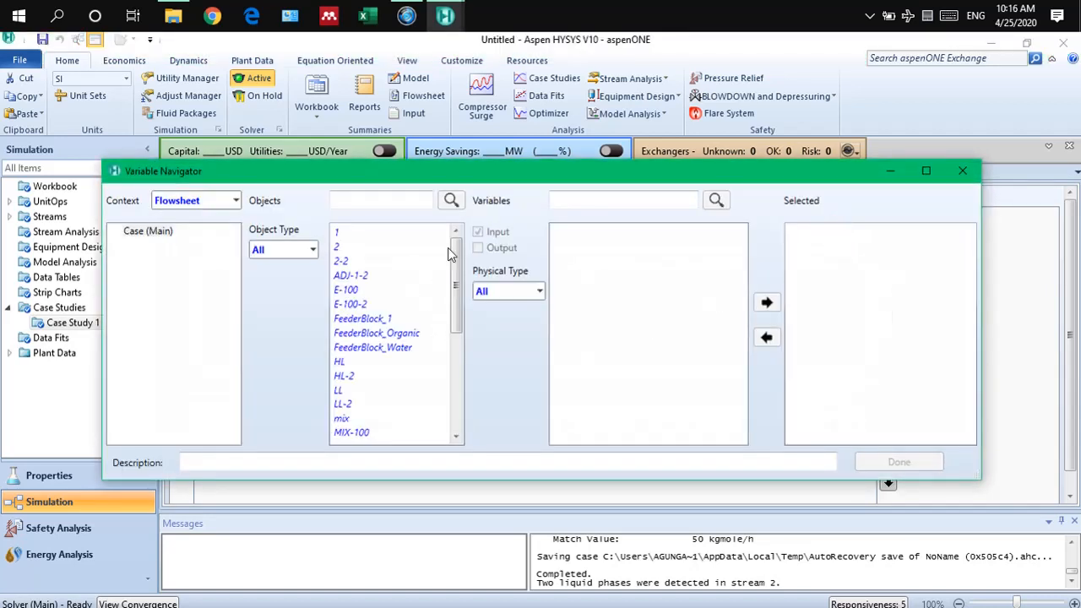
left_click(340, 246)
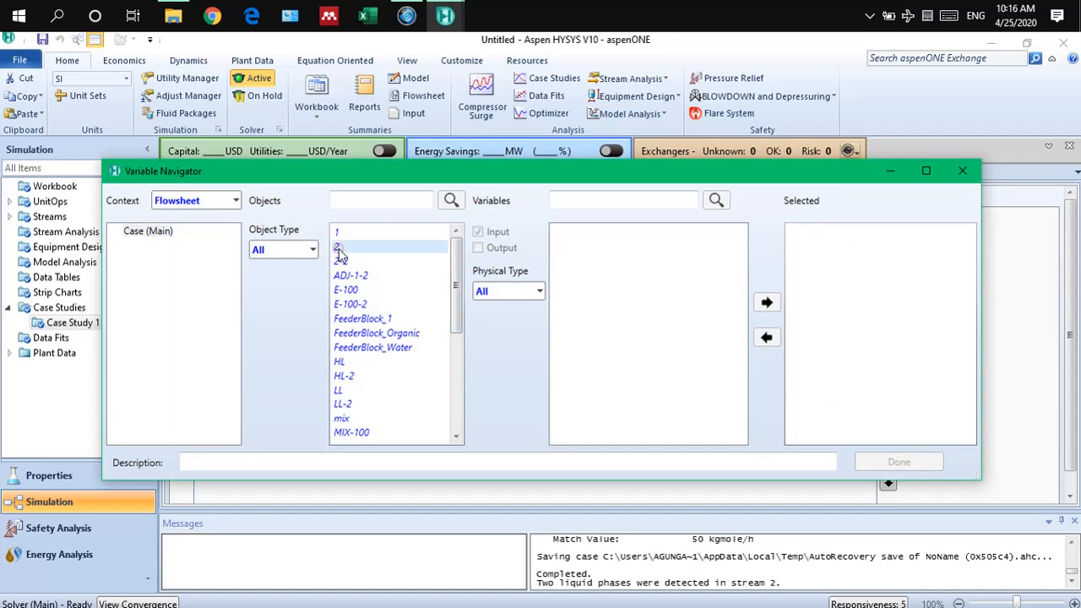
left_click(621, 203)
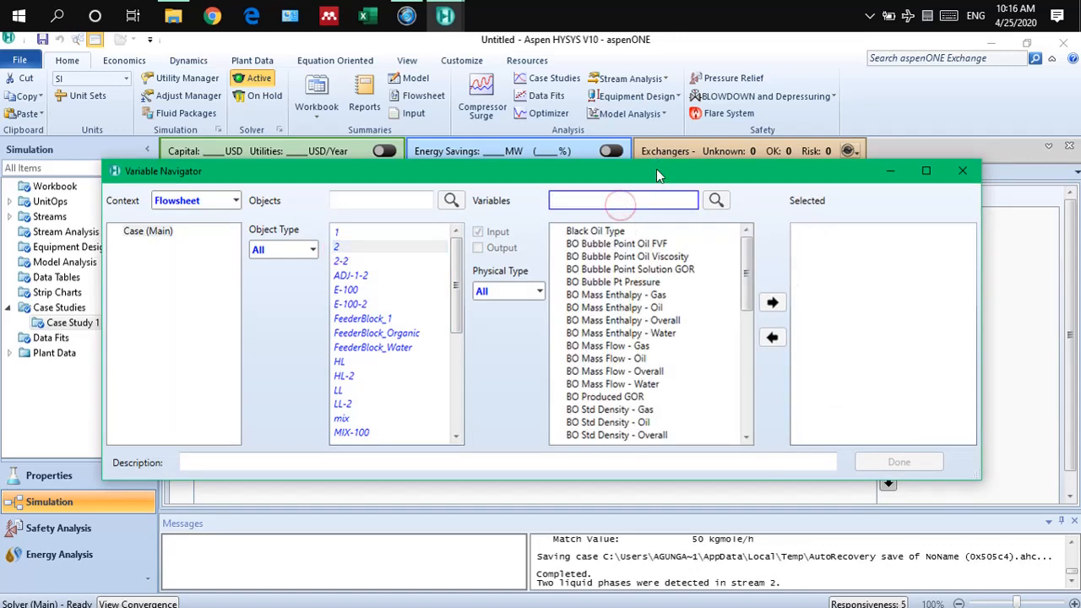
left_click_drag(656, 169, 694, 194)
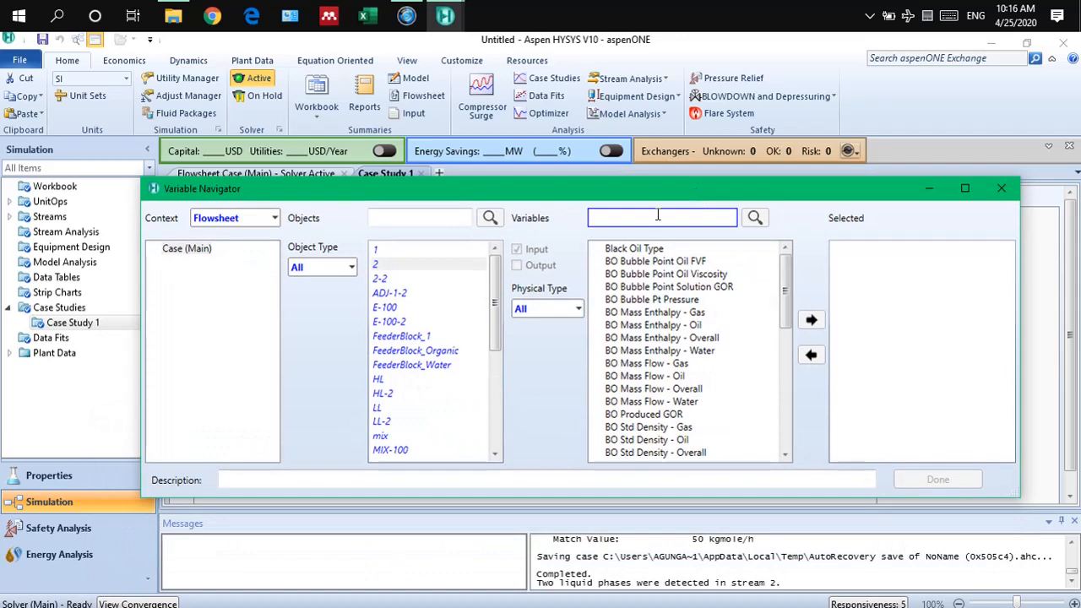
type("mola")
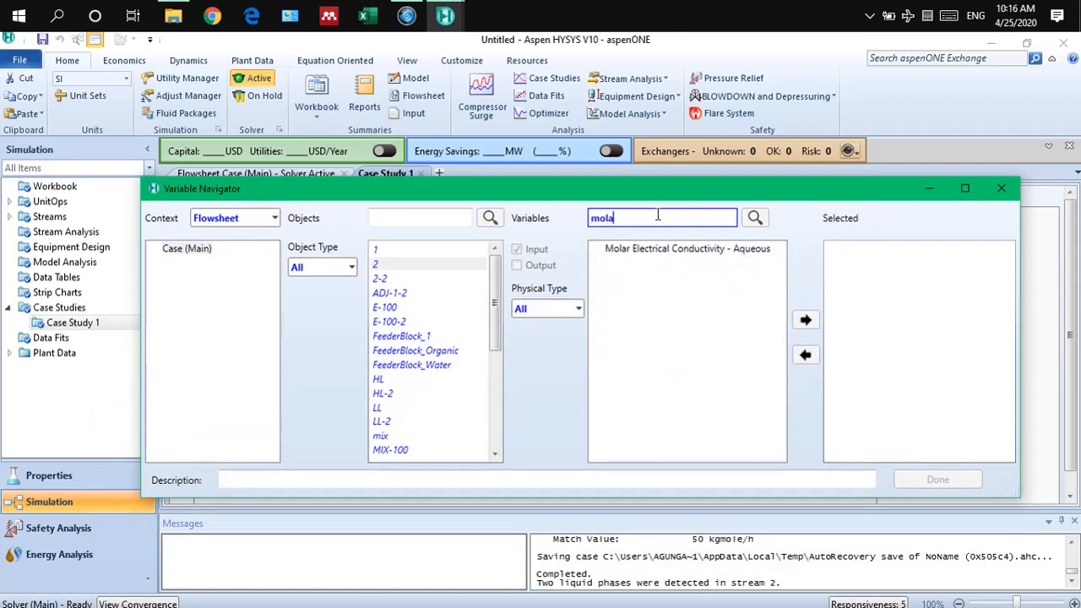
type("temper")
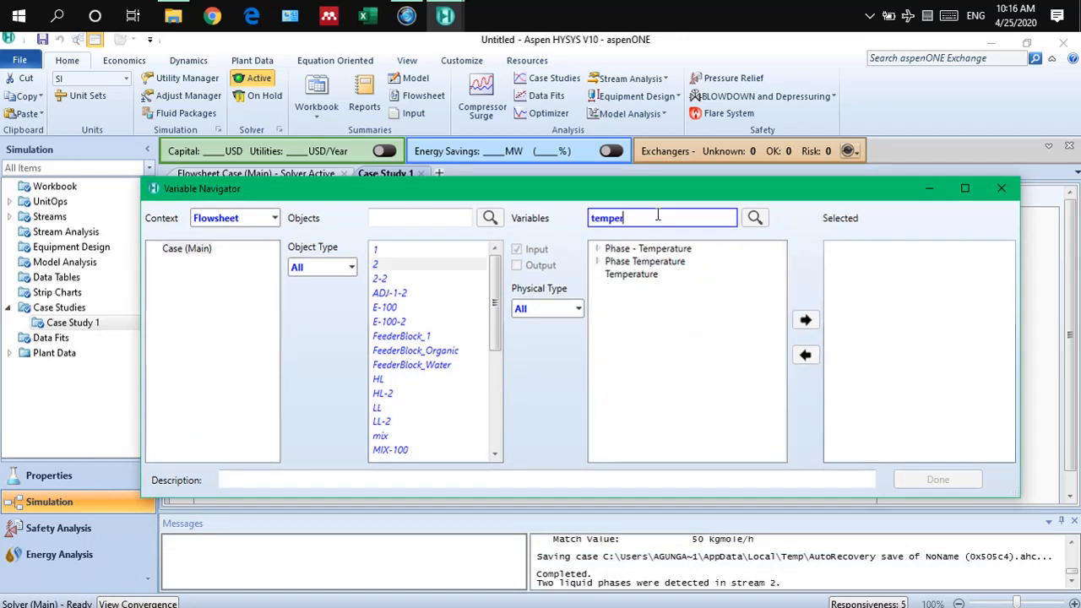
left_click(633, 275)
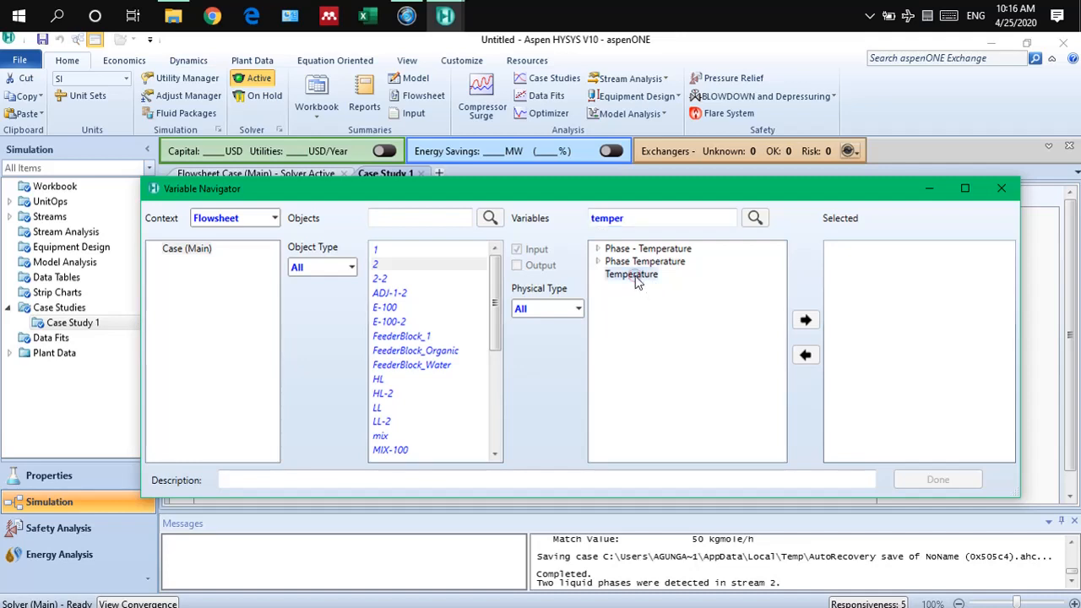
left_click(808, 325)
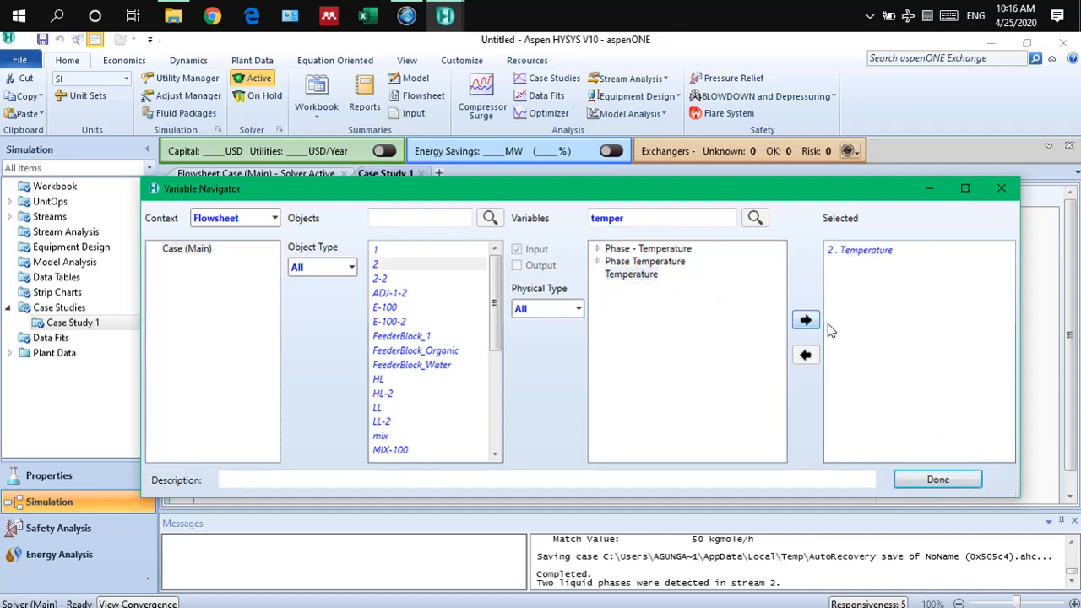
left_click(940, 479)
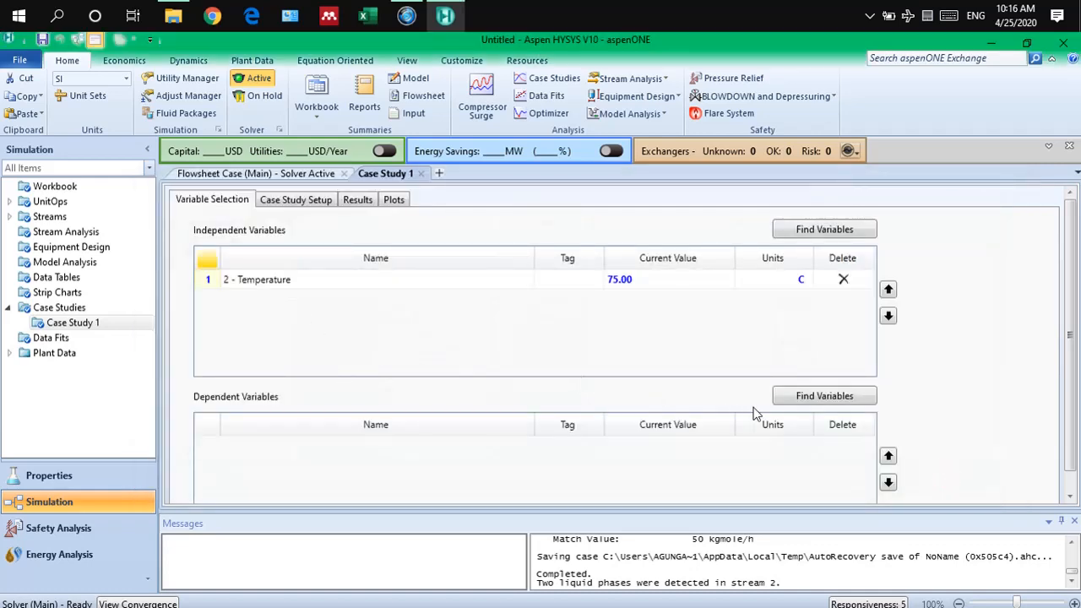
- Select the Molar Flow of stream V as a dependent variable for Case Study 1
left_click(810, 398)
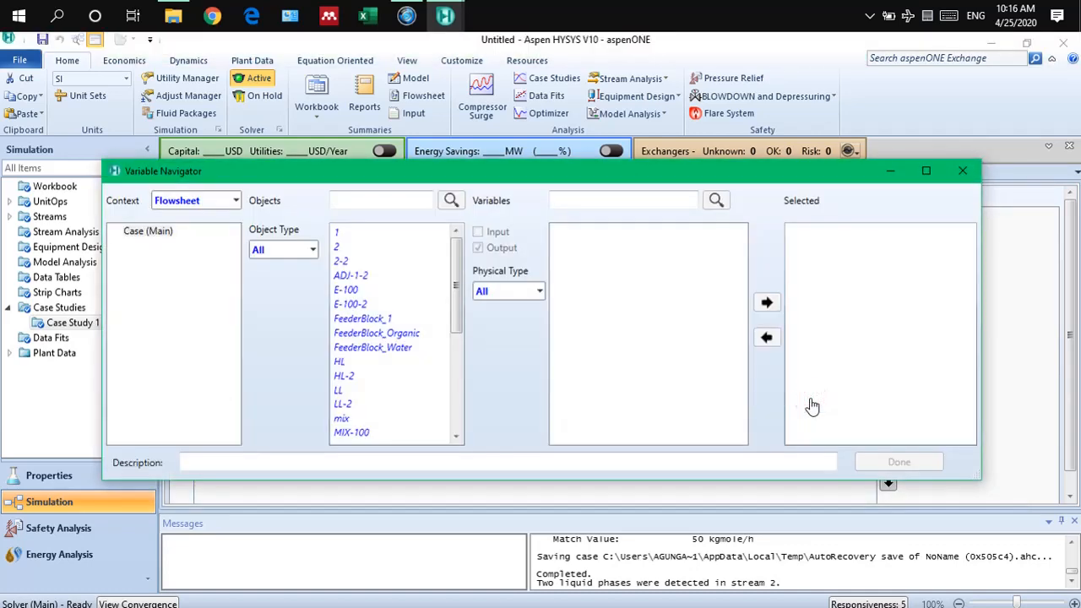
left_click_drag(451, 275, 459, 362)
left_click(338, 403)
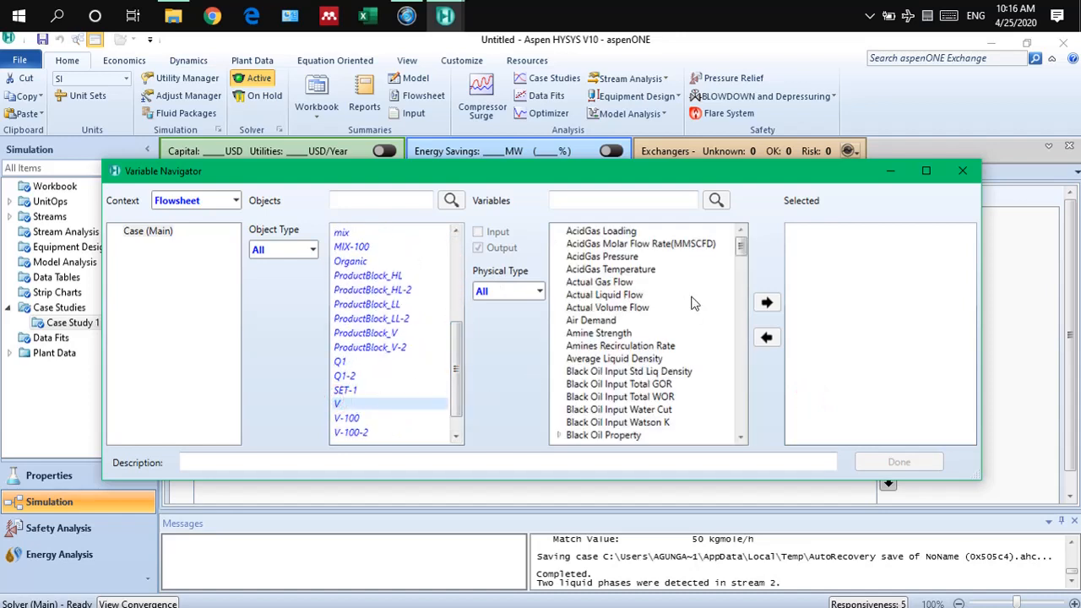
left_click(634, 203)
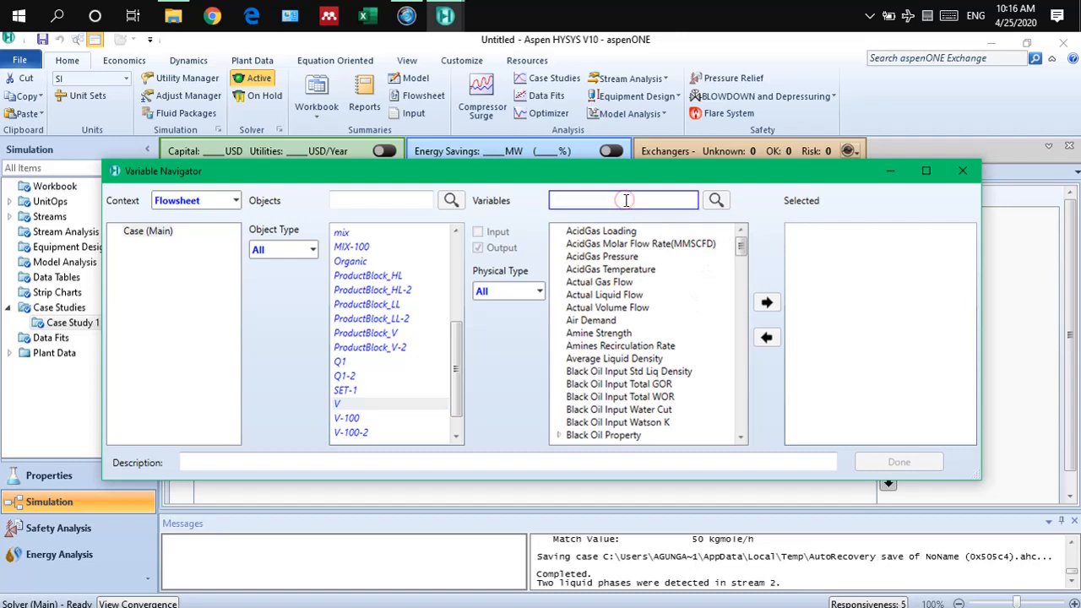
type("molar")
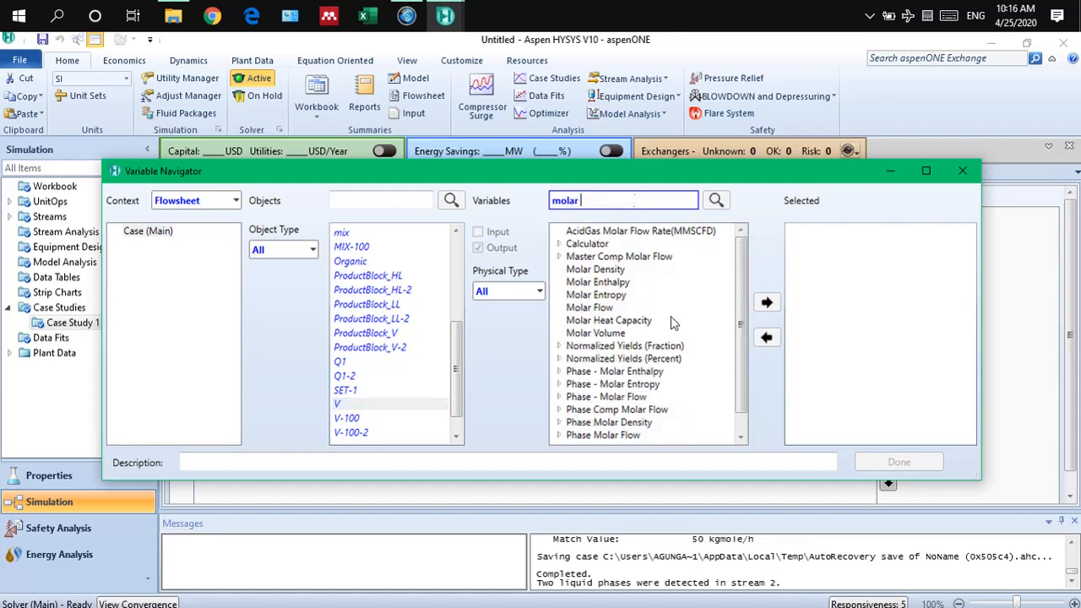
left_click(591, 308)
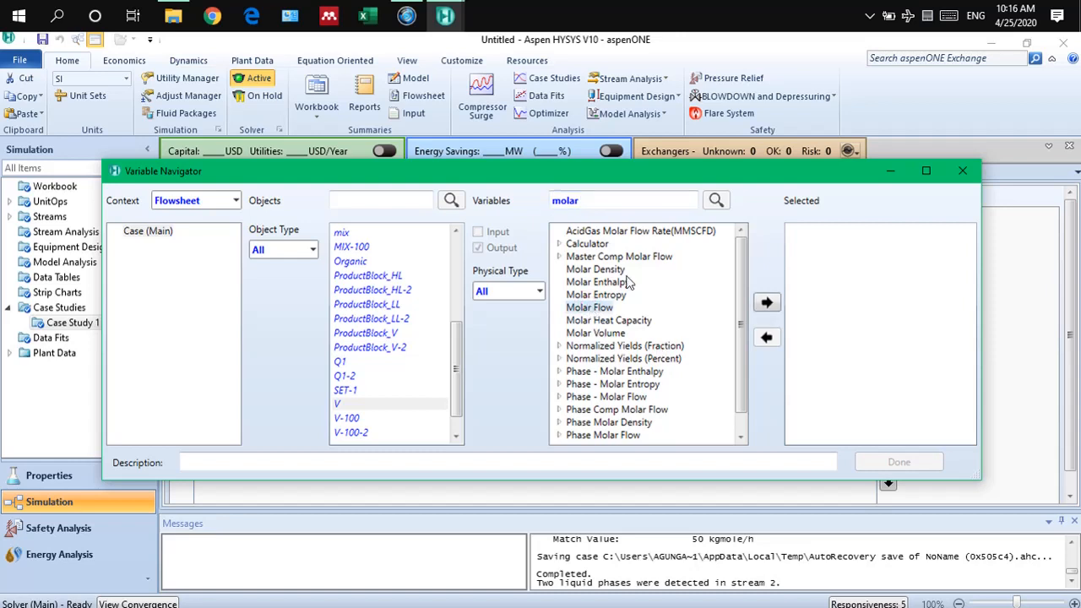
left_click(767, 303)
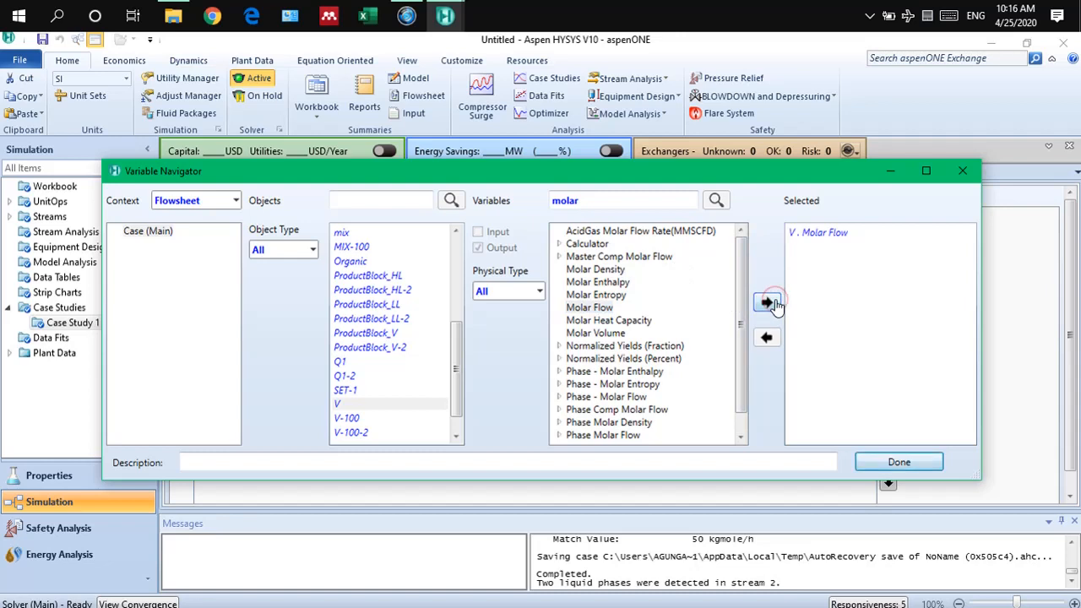
- Add the acetone Master Comp Mole Frac of stream V as the second dependent variable and finish the variable selection
left_click(558, 257)
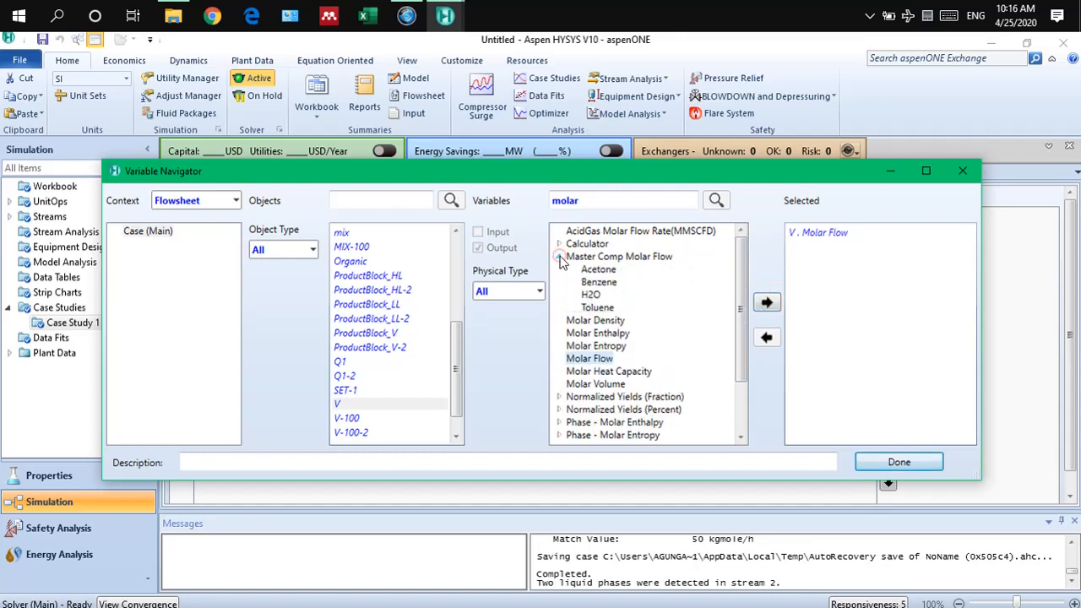
left_click(559, 256)
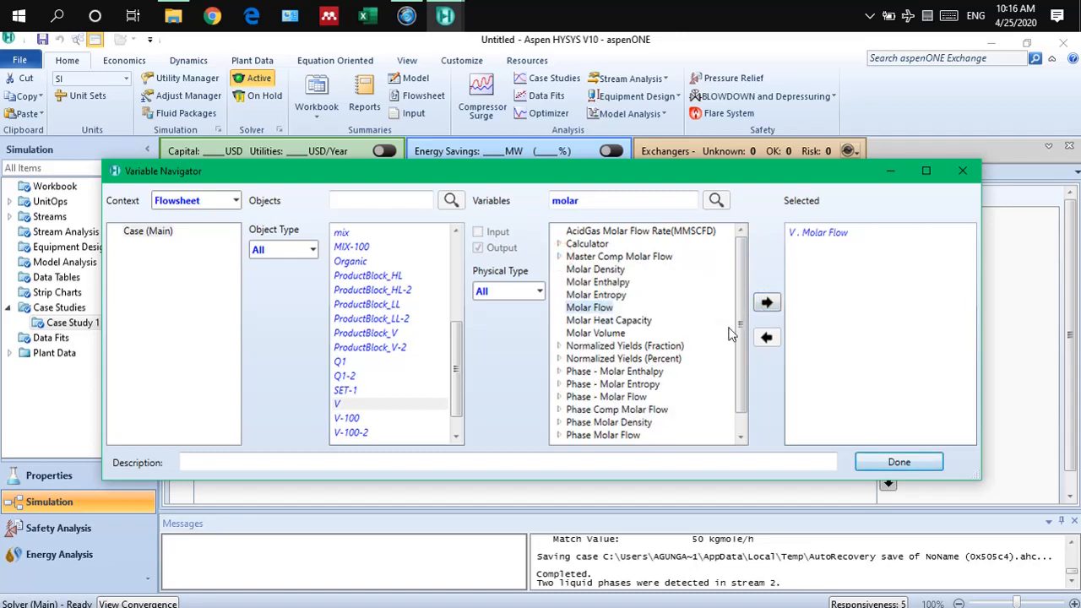
scroll(746, 355, "down", 1)
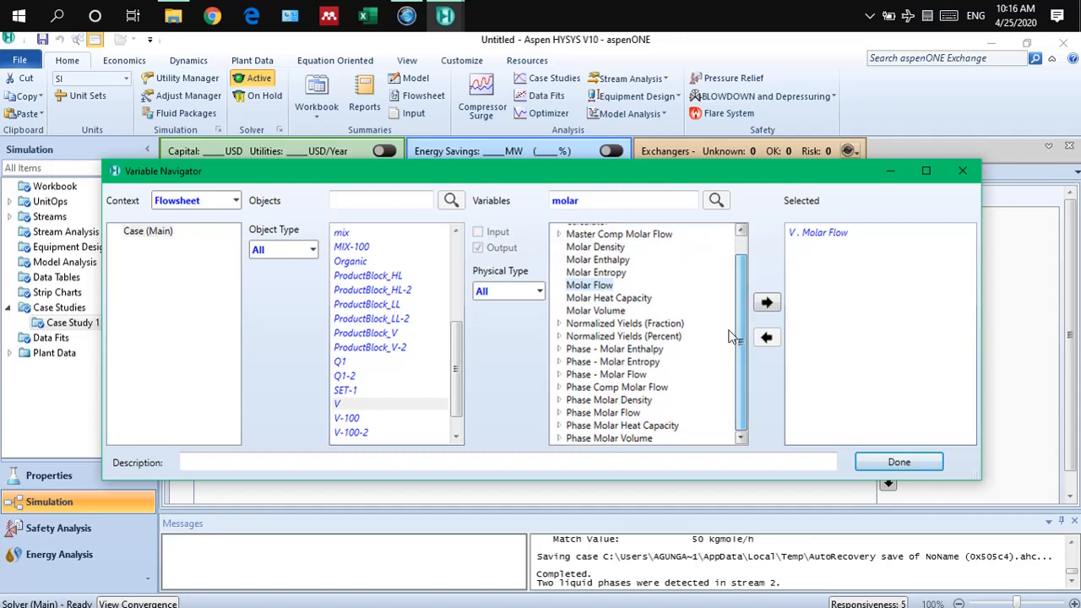
left_click(606, 201)
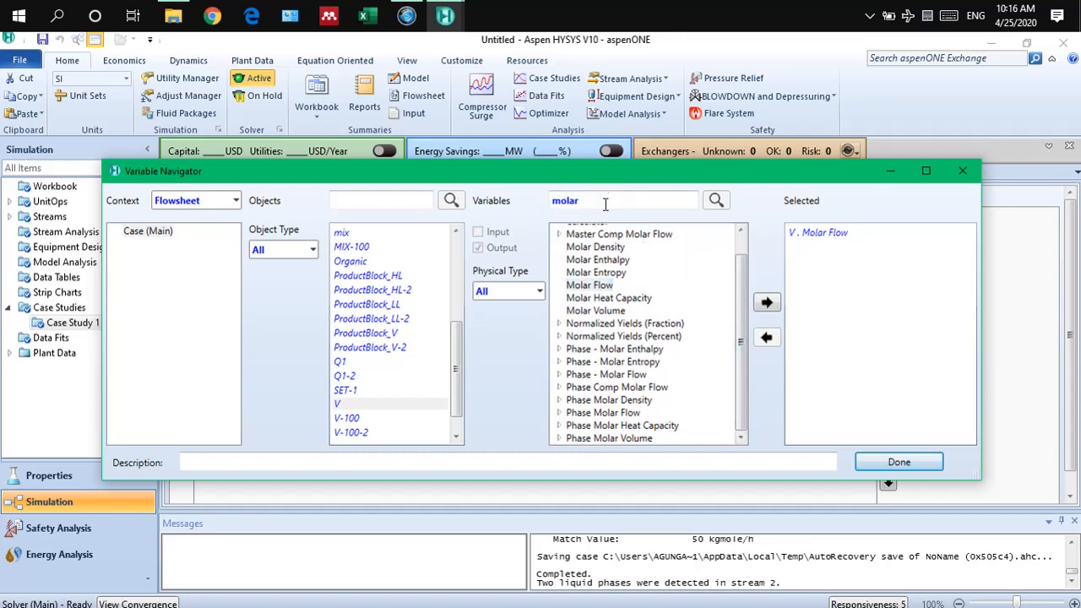
left_click(598, 200)
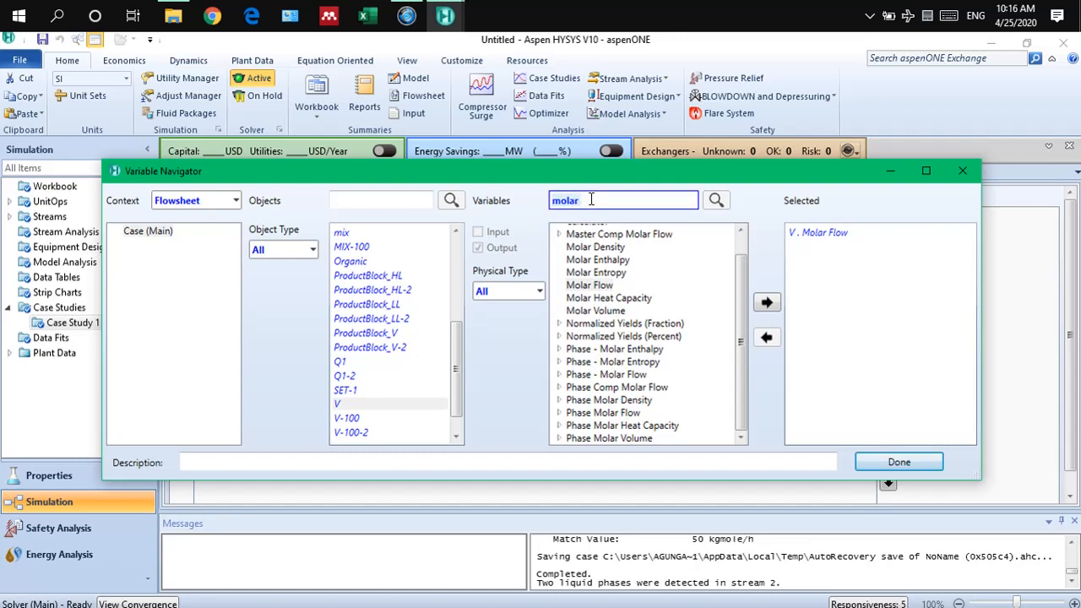
type("frac")
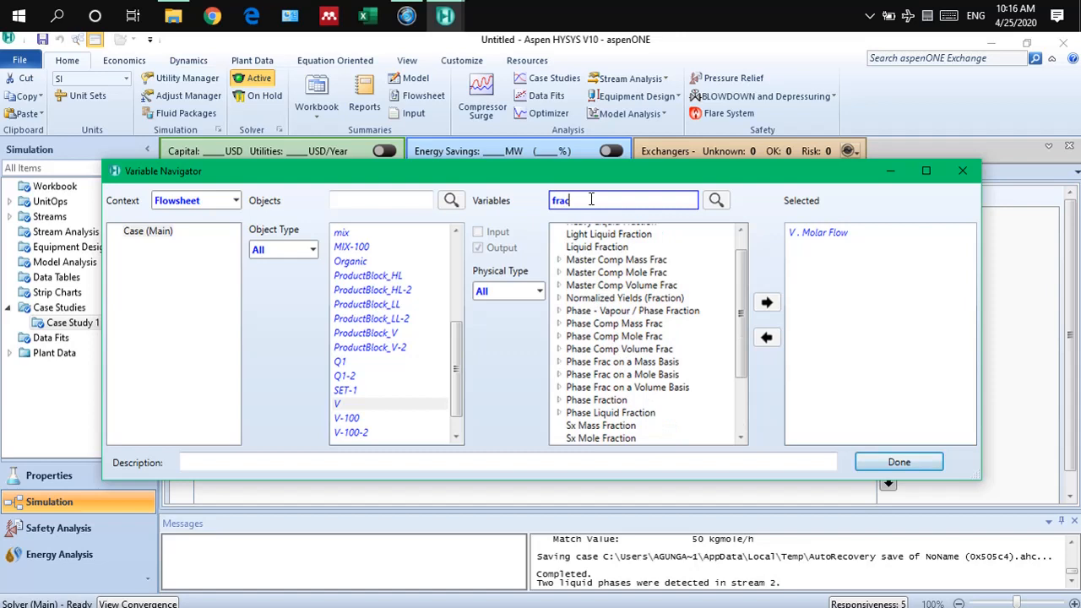
left_click(558, 272)
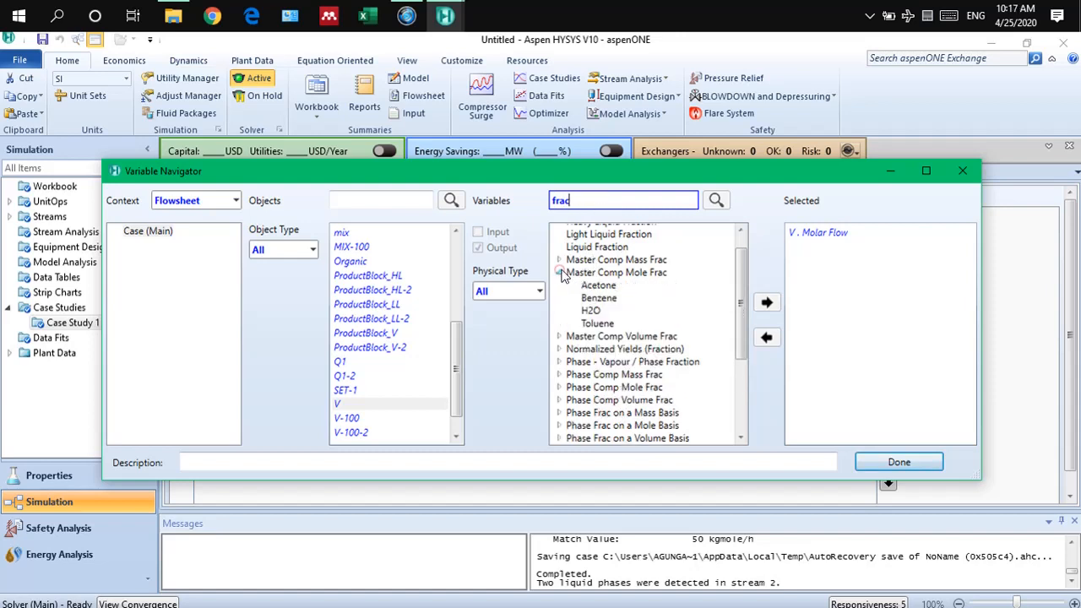
left_click(595, 286)
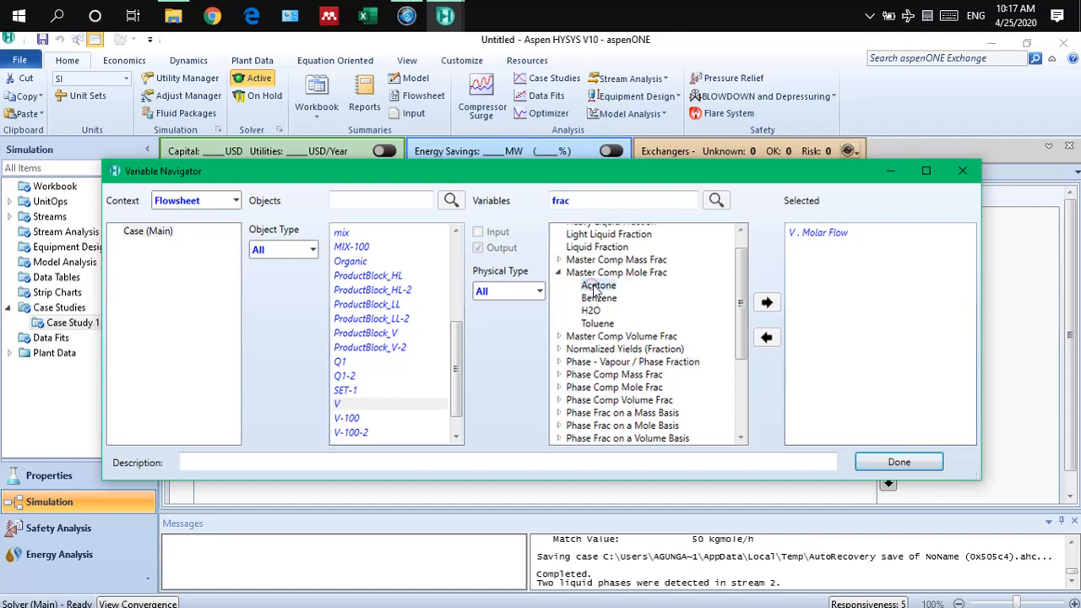
left_click(765, 302)
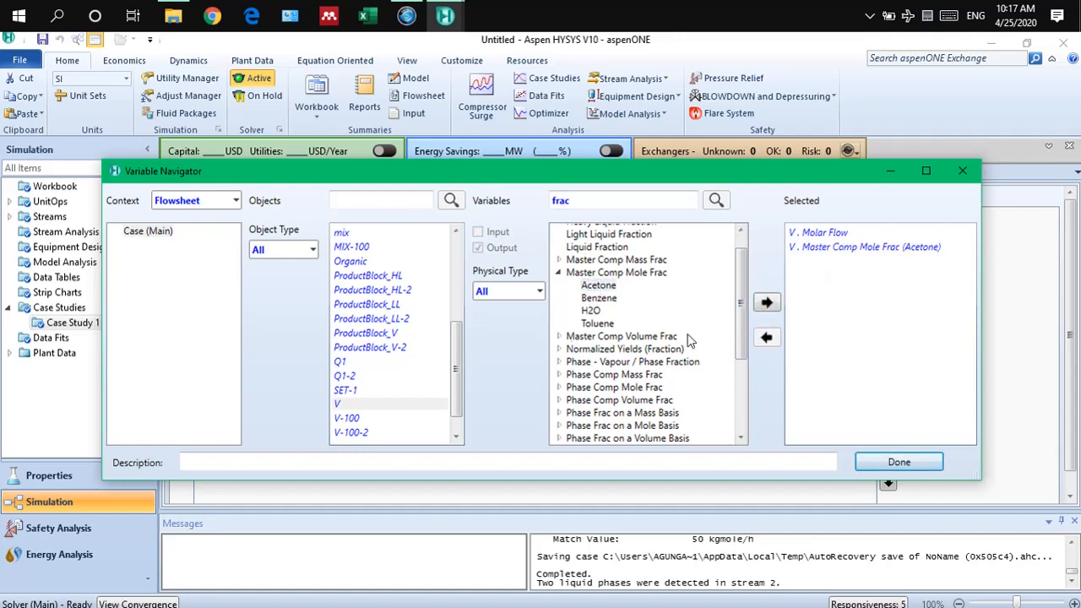
left_click(900, 461)
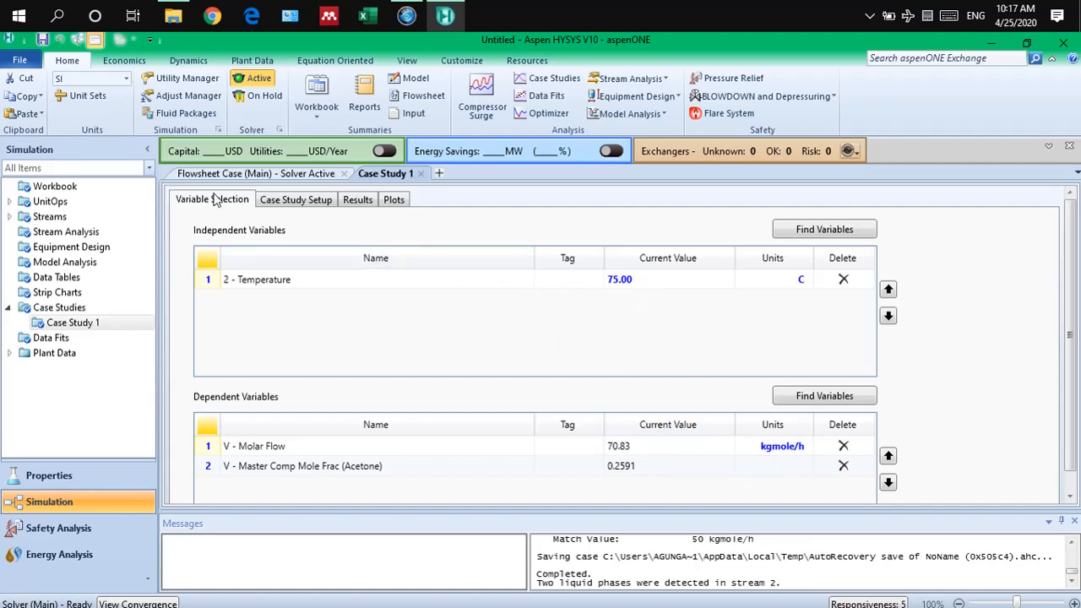
- Set the stream 2 temperature to vary from 65 to 85 C with a step size of 2, and run the case study
left_click(297, 203)
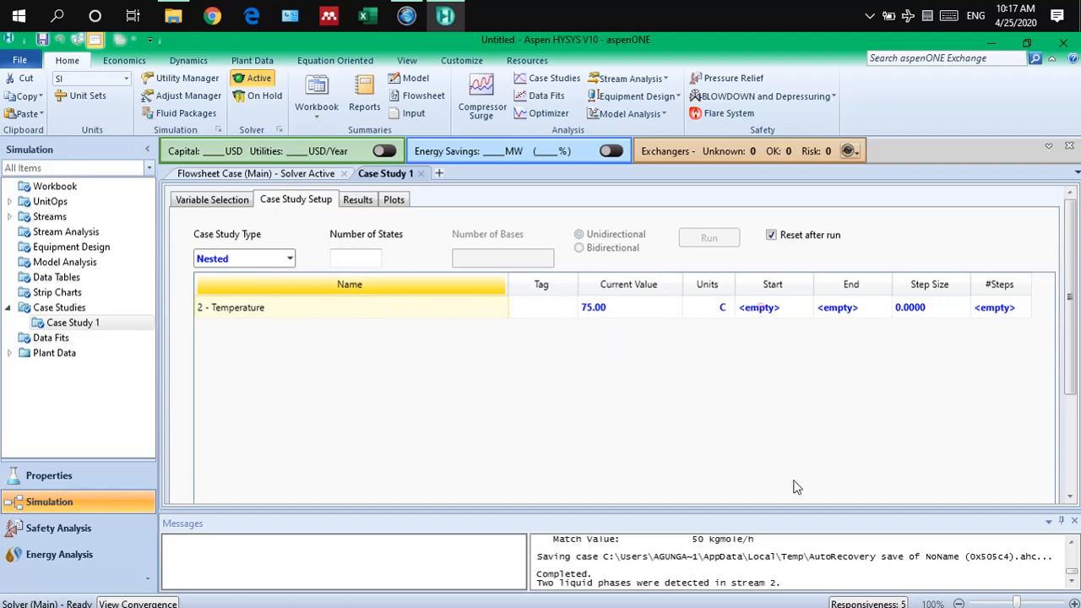
left_click(760, 308)
type("65")
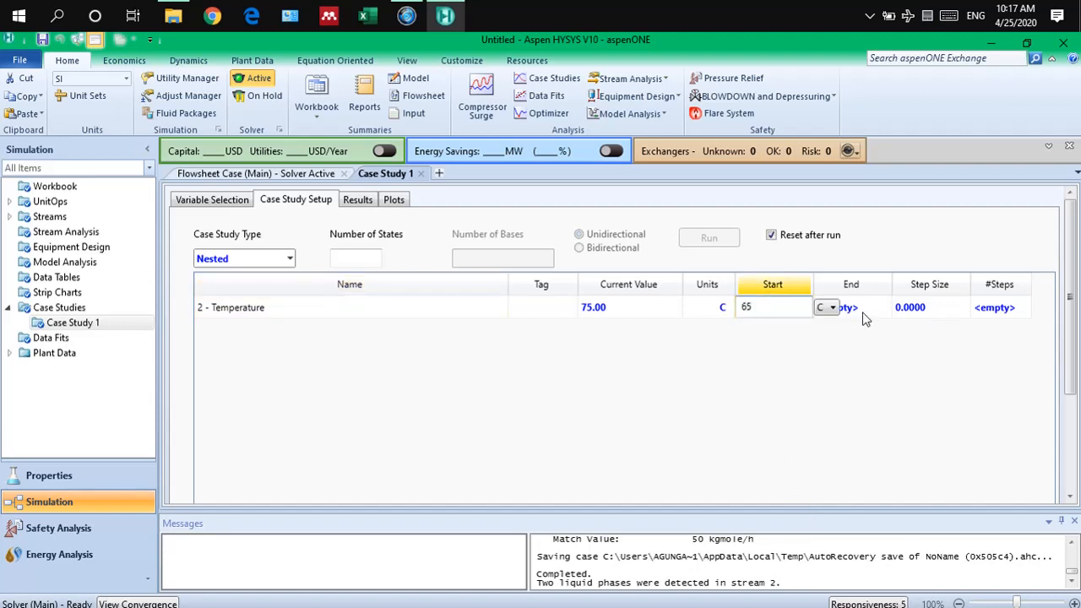
left_click(863, 313)
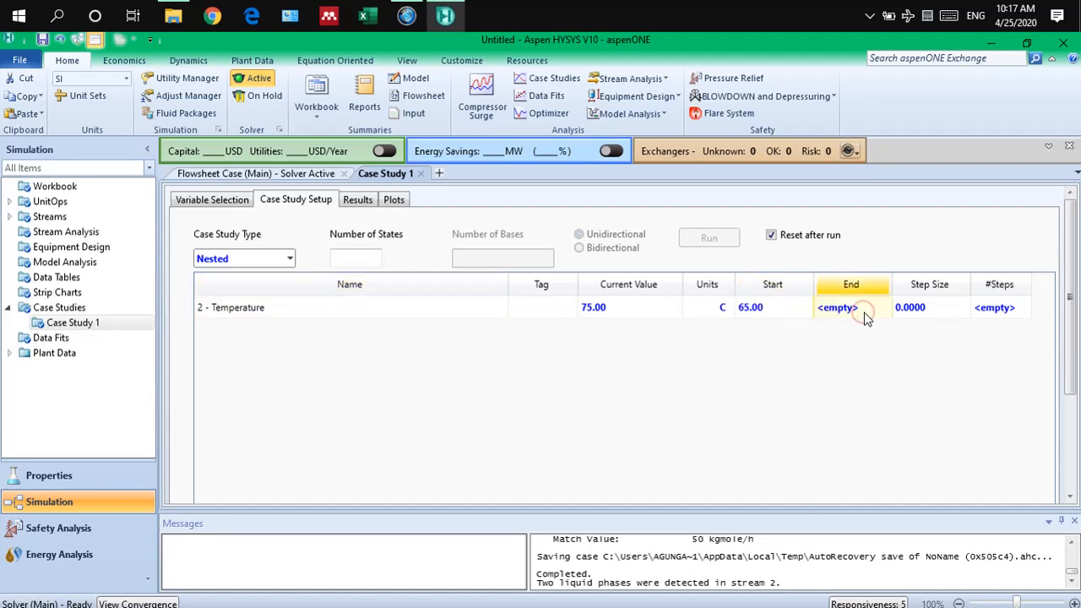
type("85")
key("Return")
left_click(920, 307)
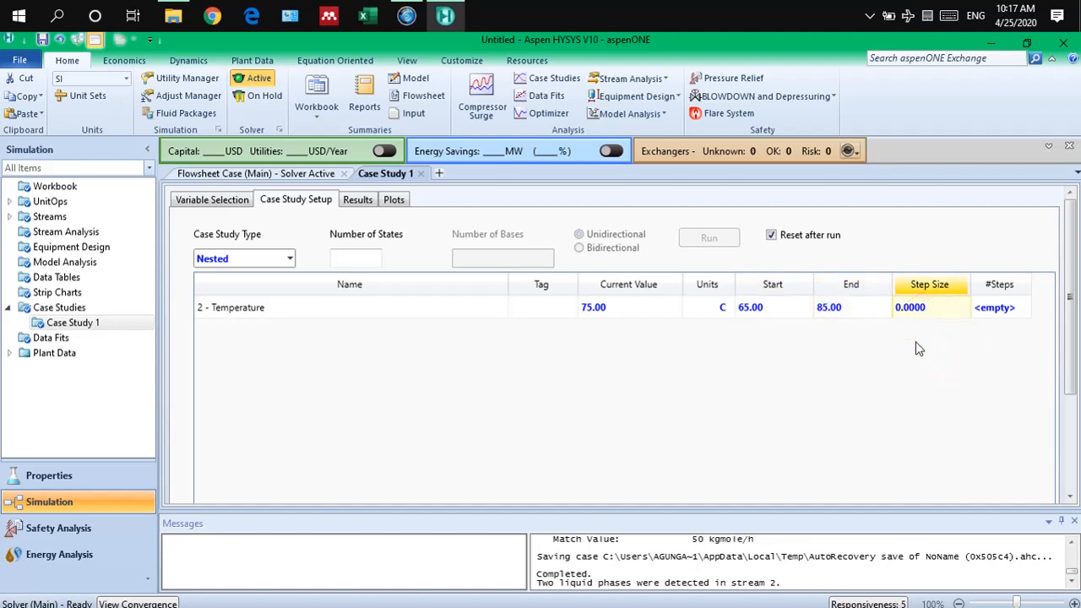
type("2")
key("Return")
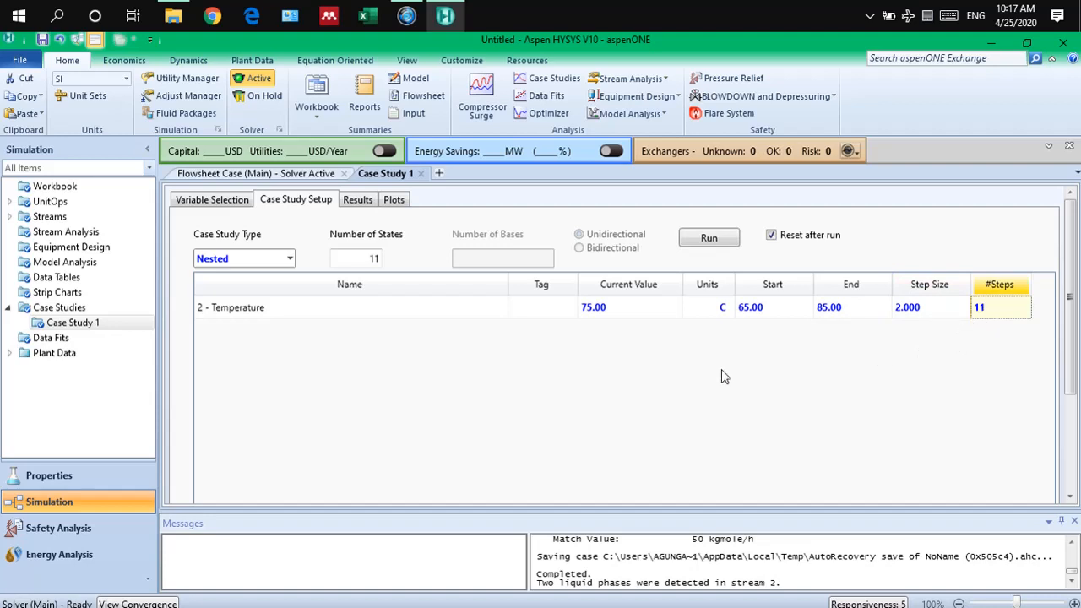
left_click(711, 239)
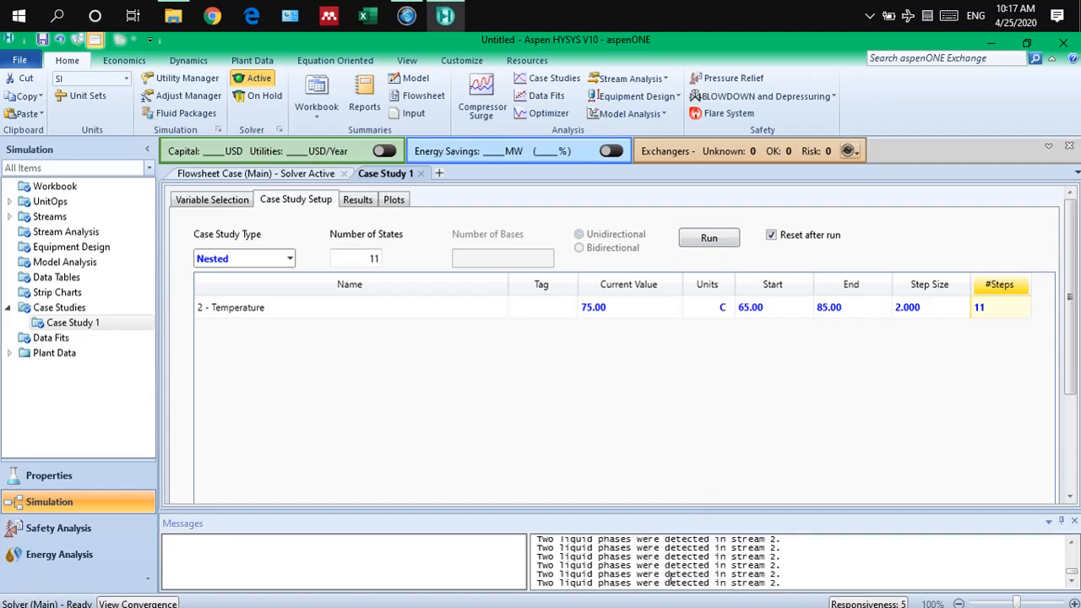
- Review the case study results for stream V's molar flow and acetone mole fraction across all temperature cases
left_click(567, 417)
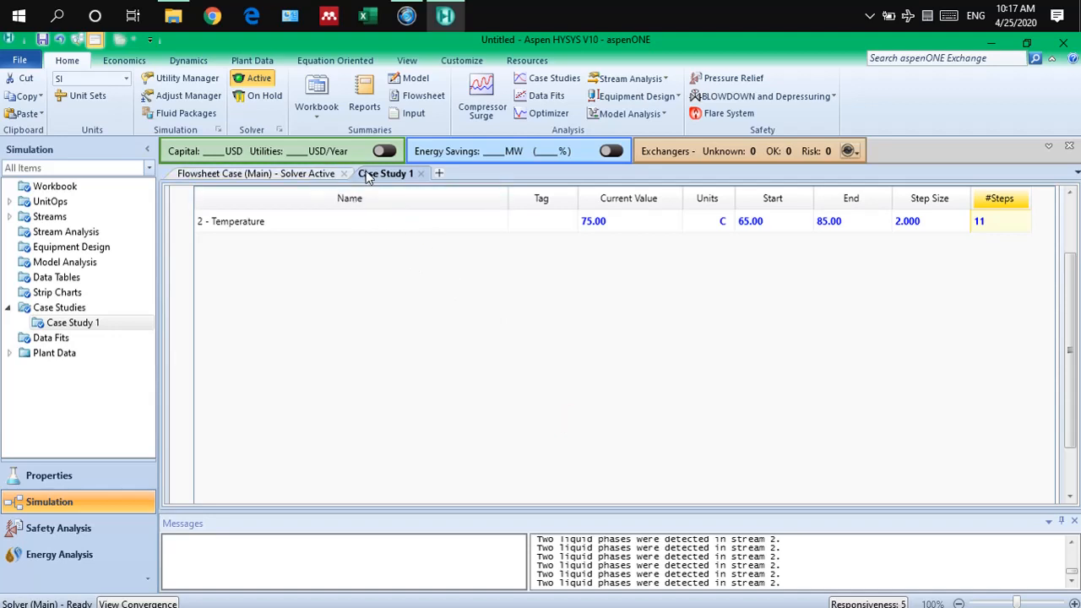
left_click(295, 174)
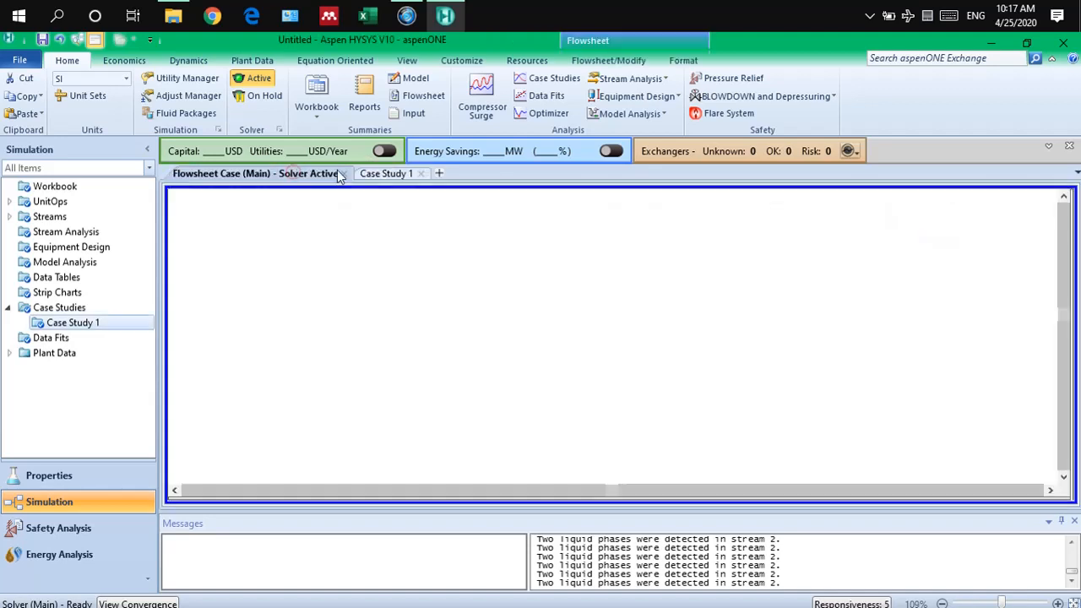
left_click(378, 175)
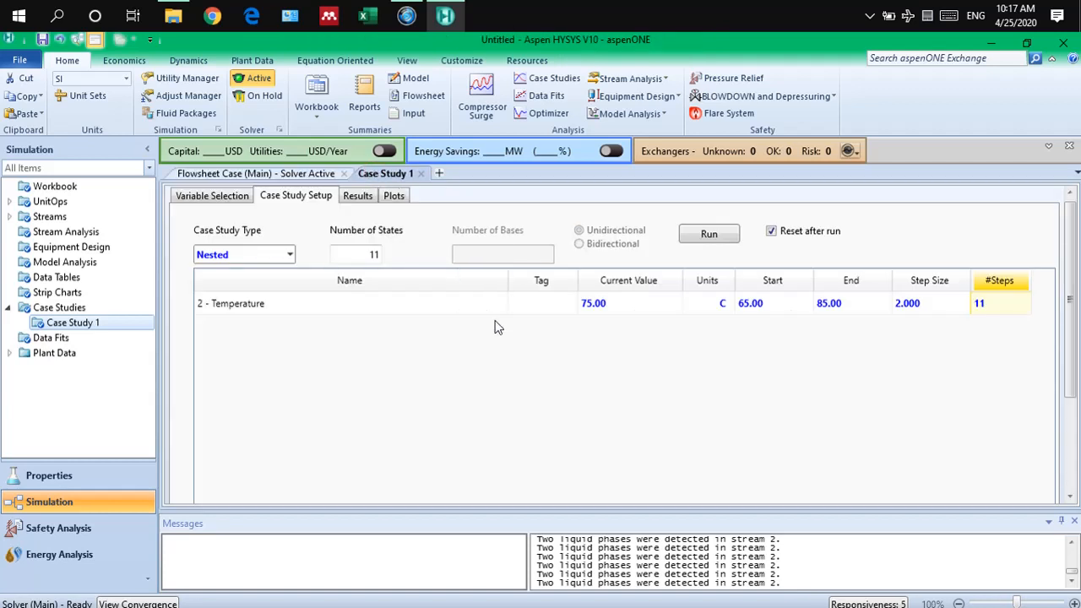
left_click(358, 196)
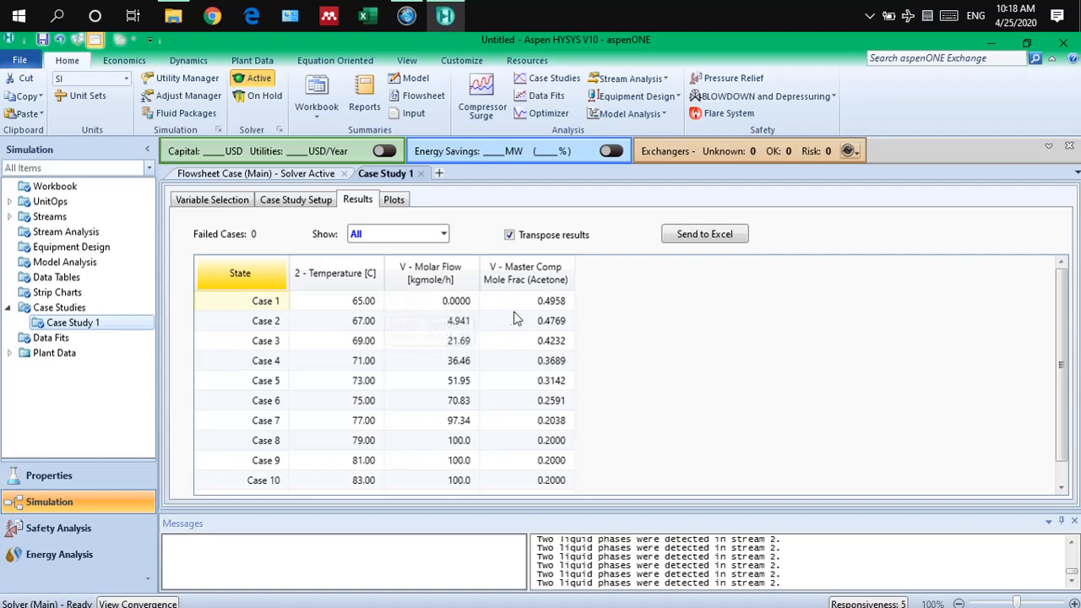
scroll(555, 326, "down", 1)
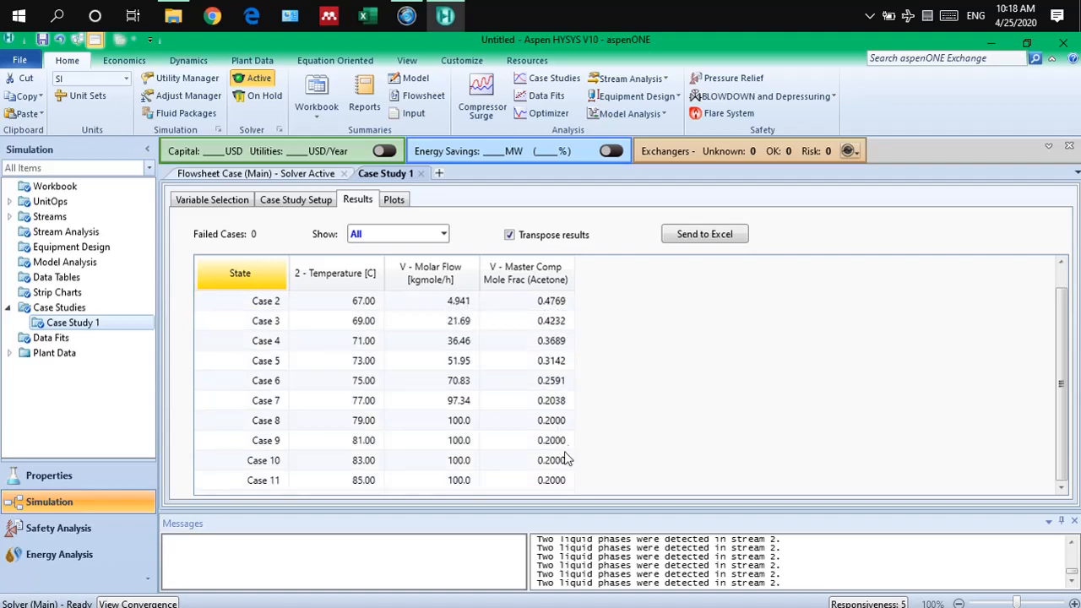
scroll(547, 466, "up", 1)
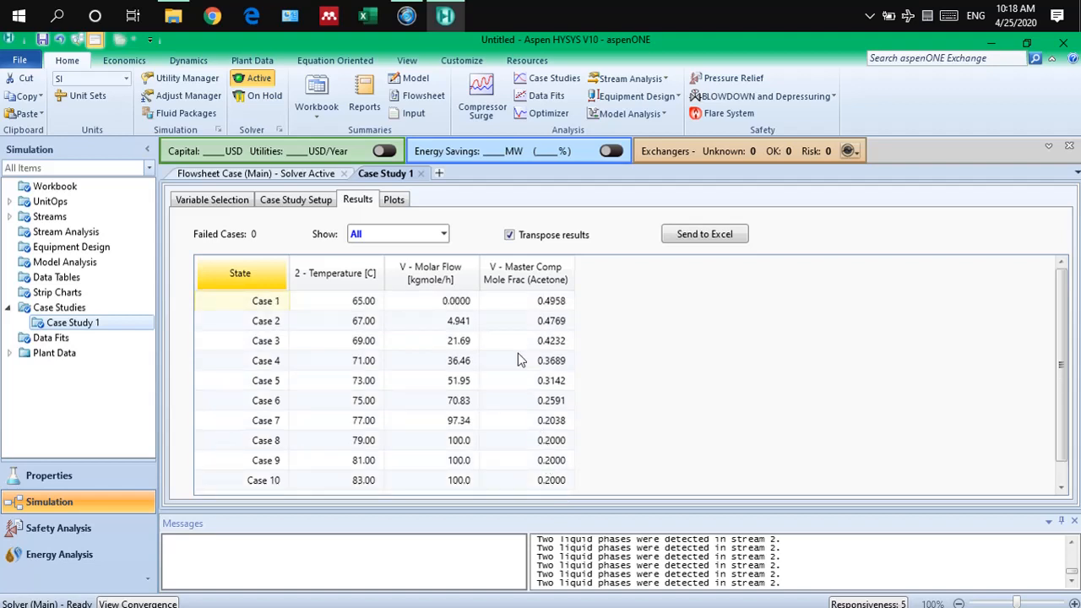
scroll(529, 333, "down", 1)
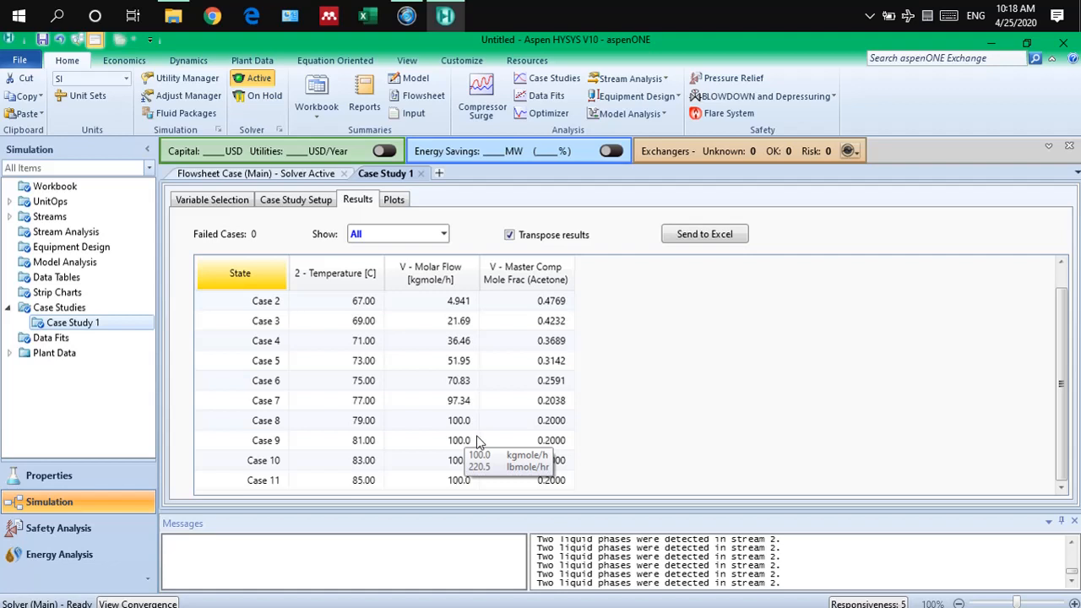
- View the plot of stream V's molar flow against temperature, and switch the plotted variable to Master Comp Mole Frac (Acetone)
left_click(401, 202)
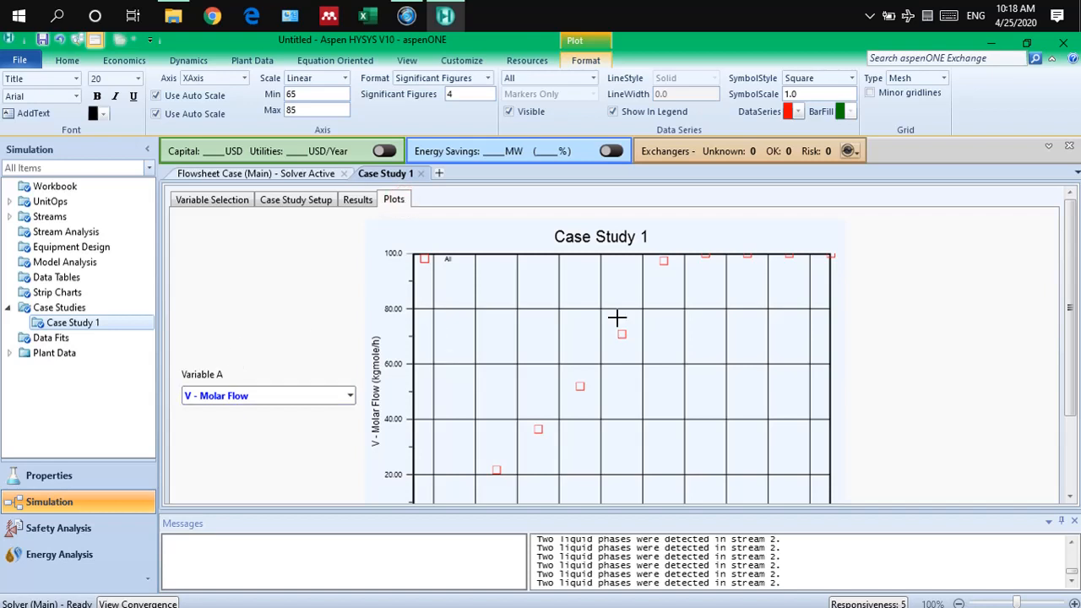
left_click_drag(1071, 353, 1074, 396)
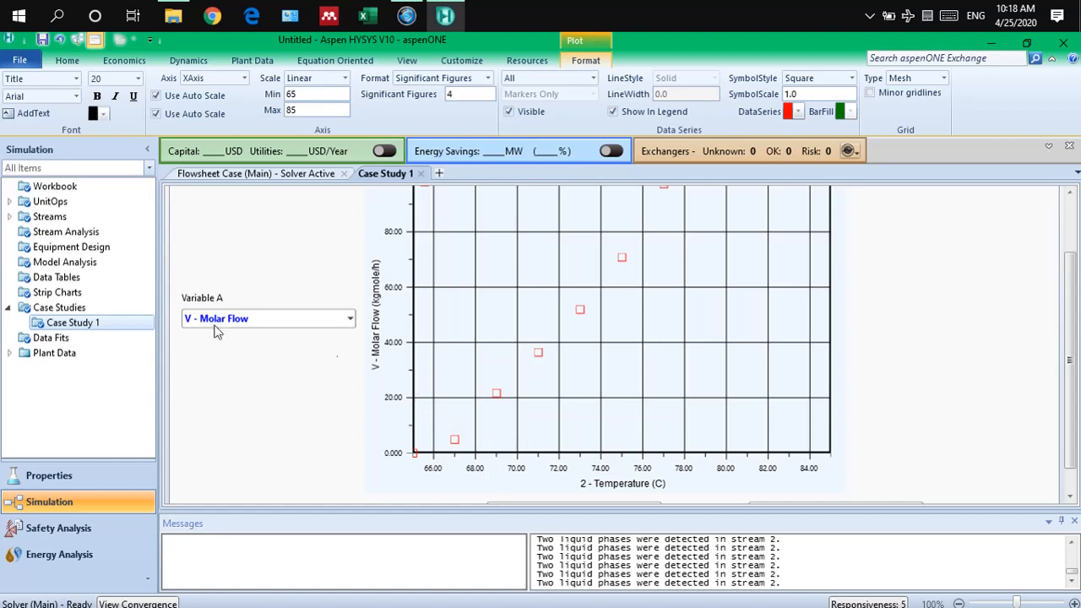
left_click(347, 318)
left_click(314, 356)
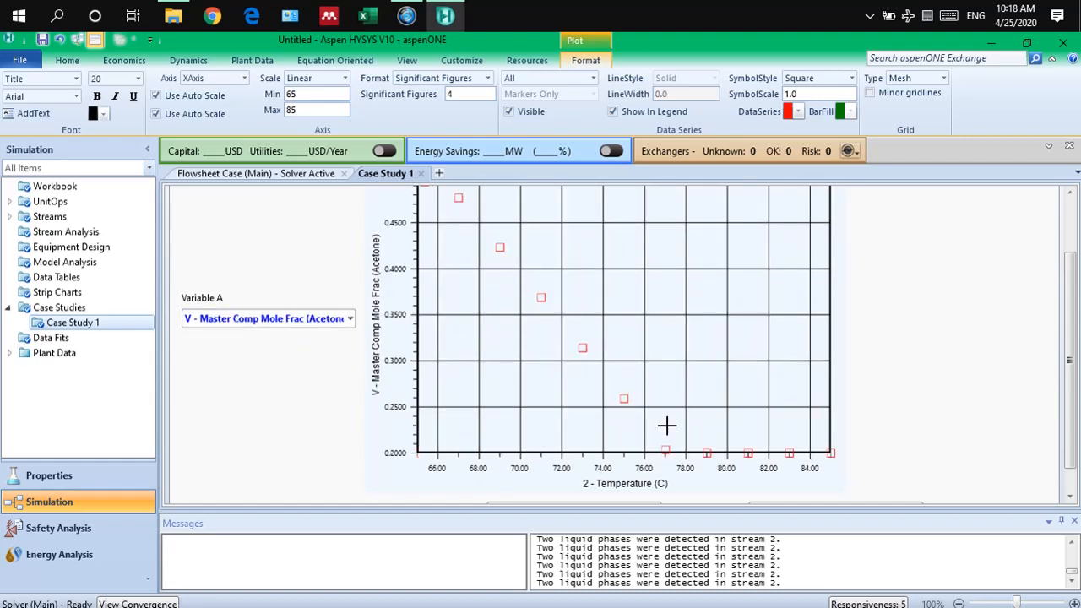
left_click(240, 175)
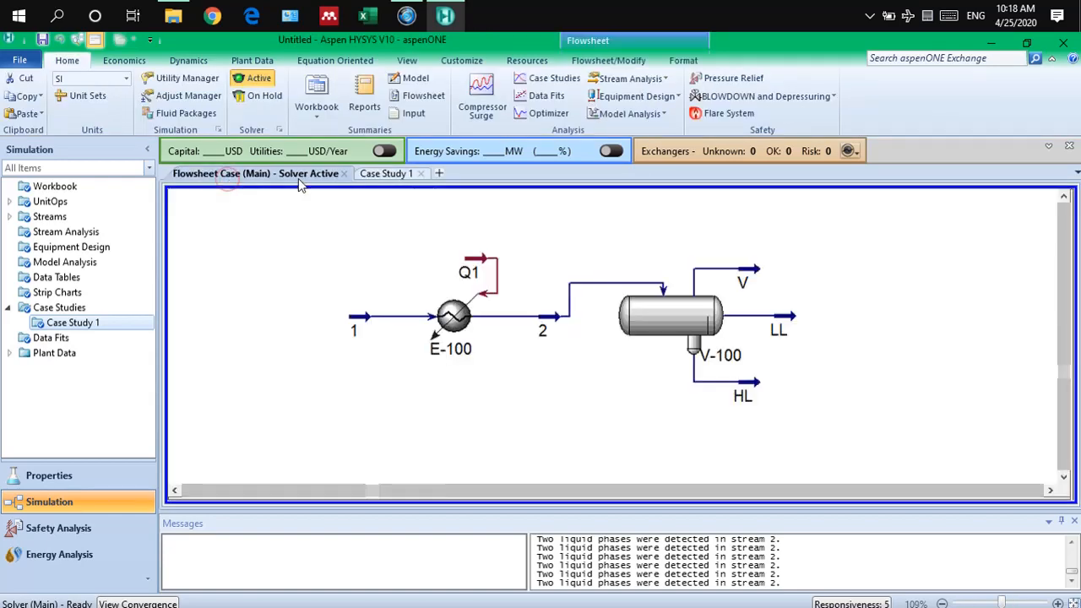
left_click(371, 174)
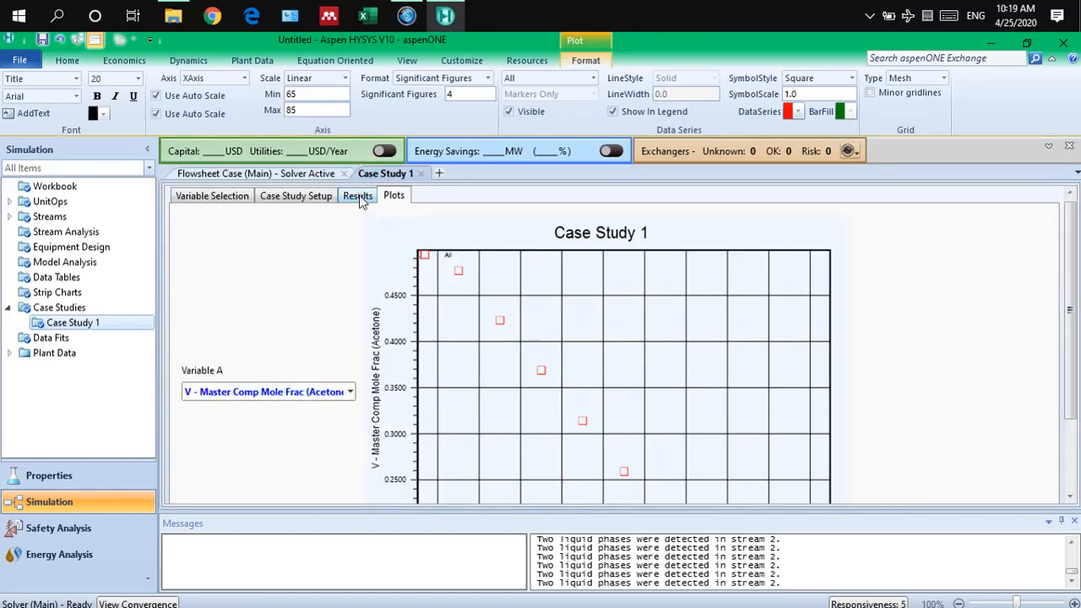
left_click(358, 198)
left_click(686, 236)
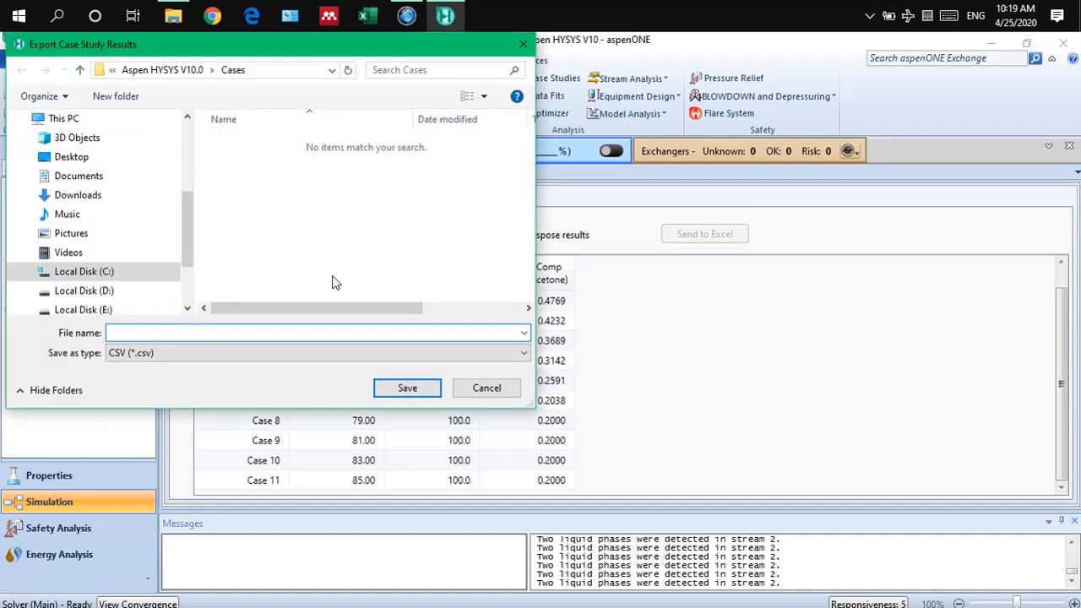
left_click(524, 44)
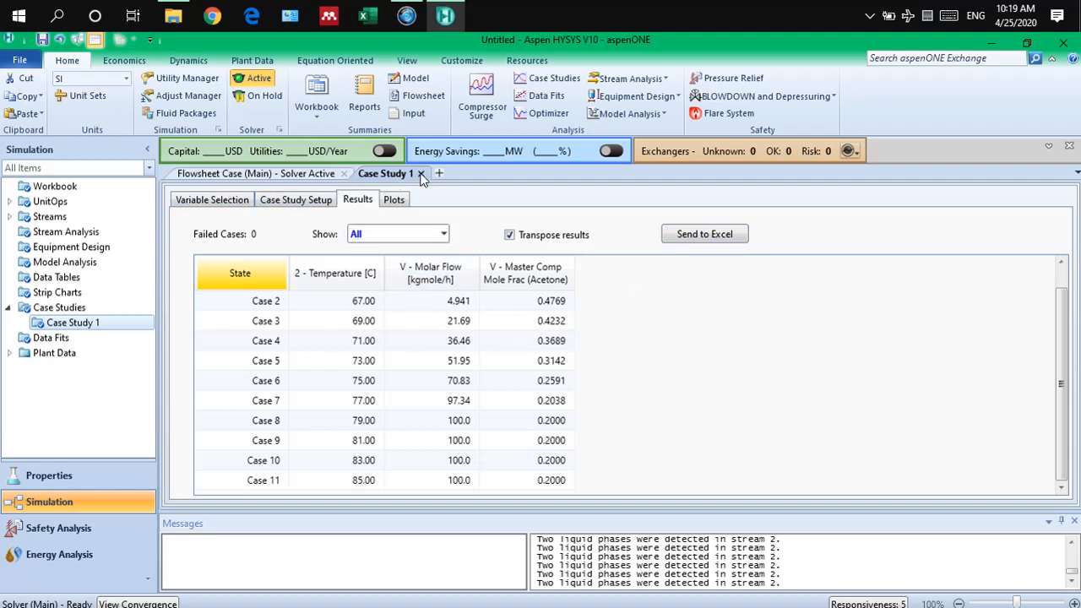
- Return to the main flowsheet and add an Adjust operation above separator V-100
left_click(294, 174)
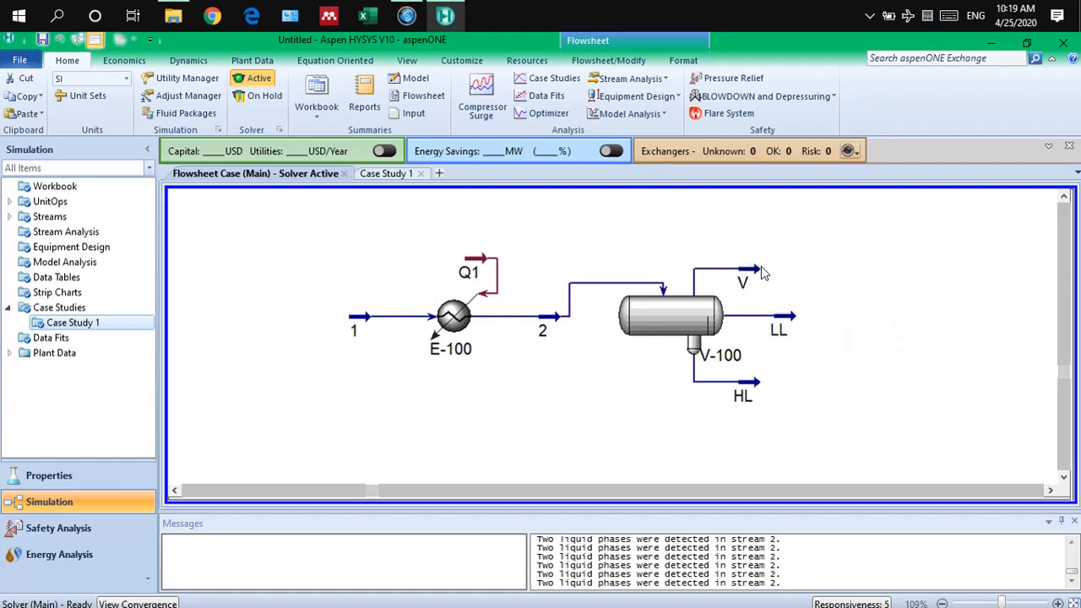
mouse_move(761, 272)
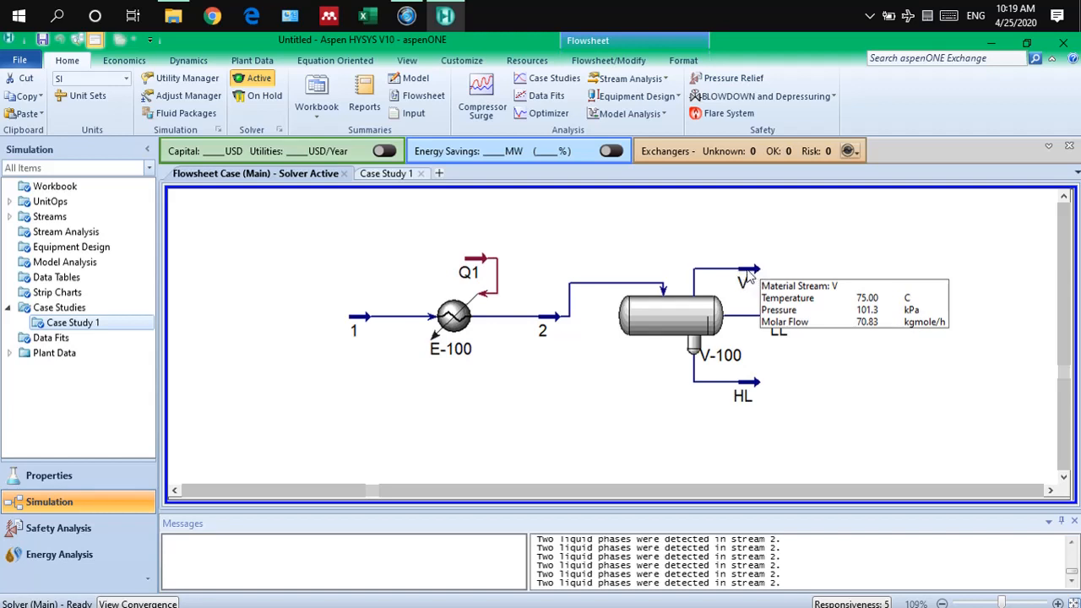
mouse_move(551, 330)
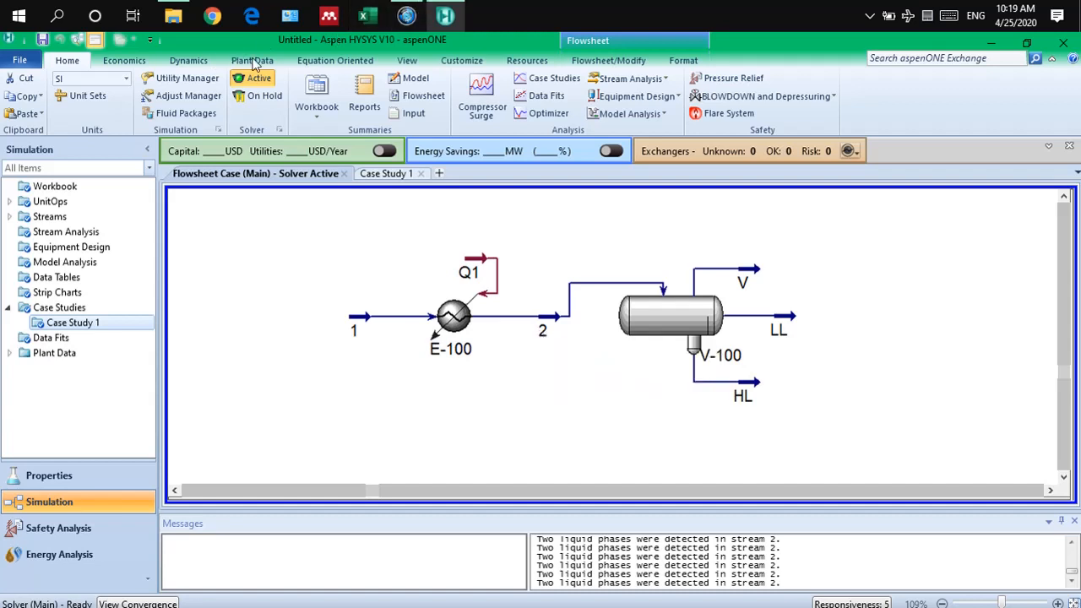
left_click(406, 59)
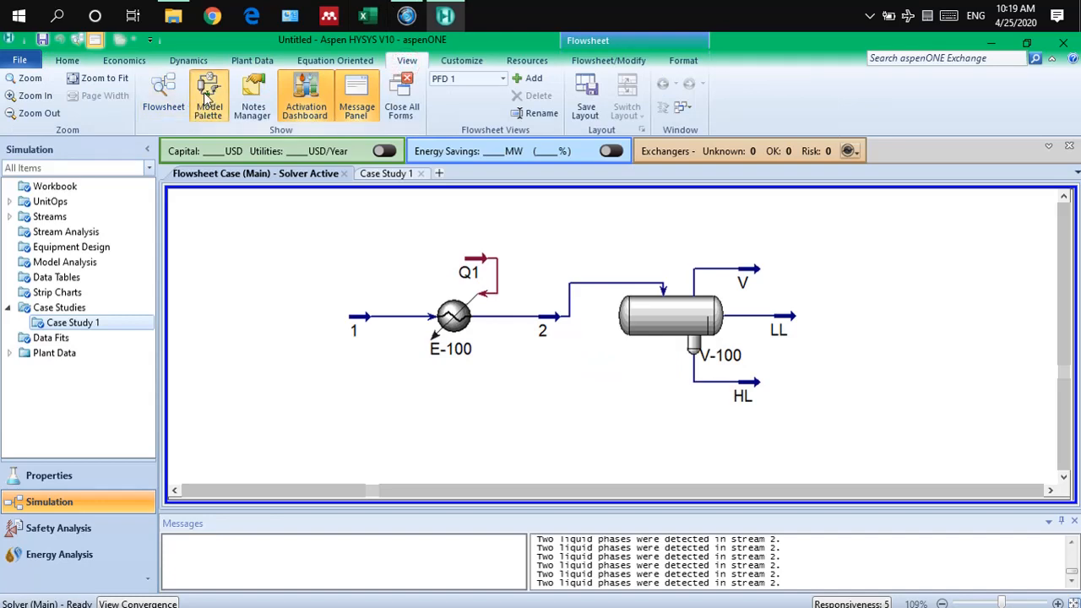
left_click(210, 98)
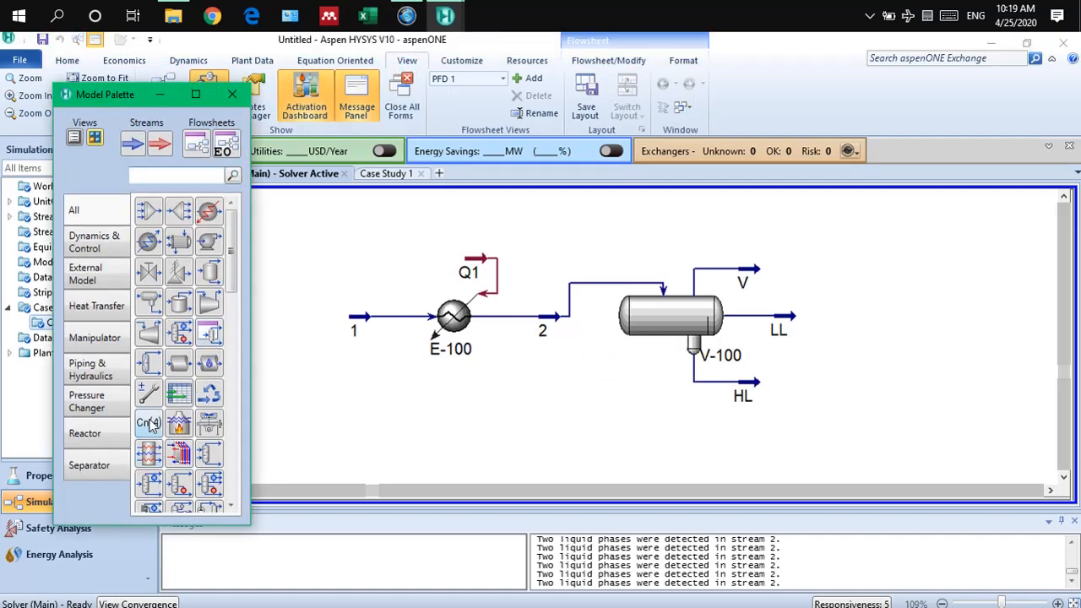
left_click(149, 392)
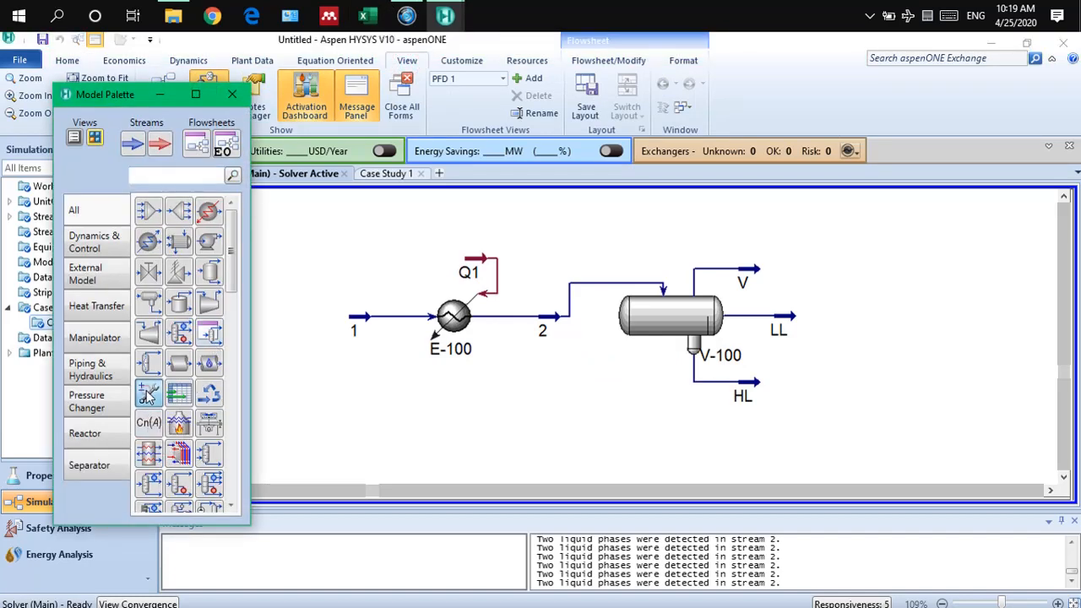
left_click(591, 253)
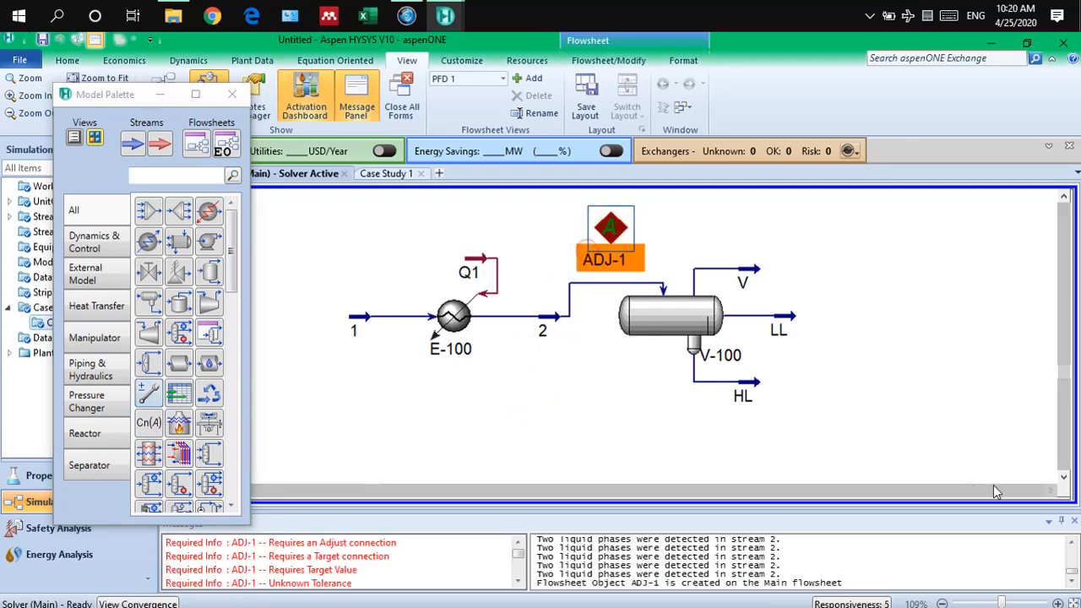
left_click(1063, 198)
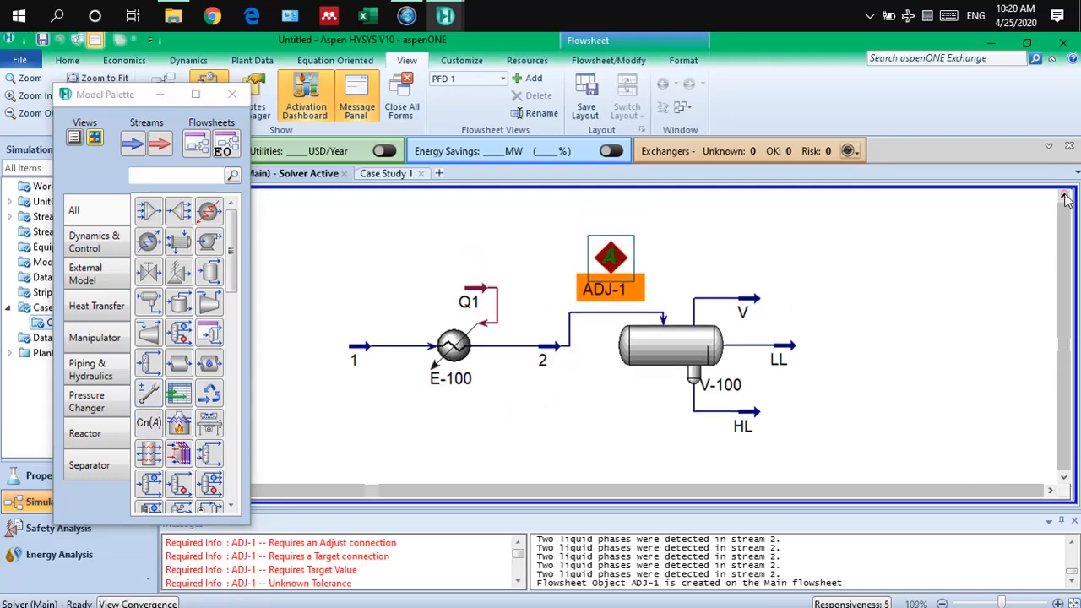
left_click(232, 94)
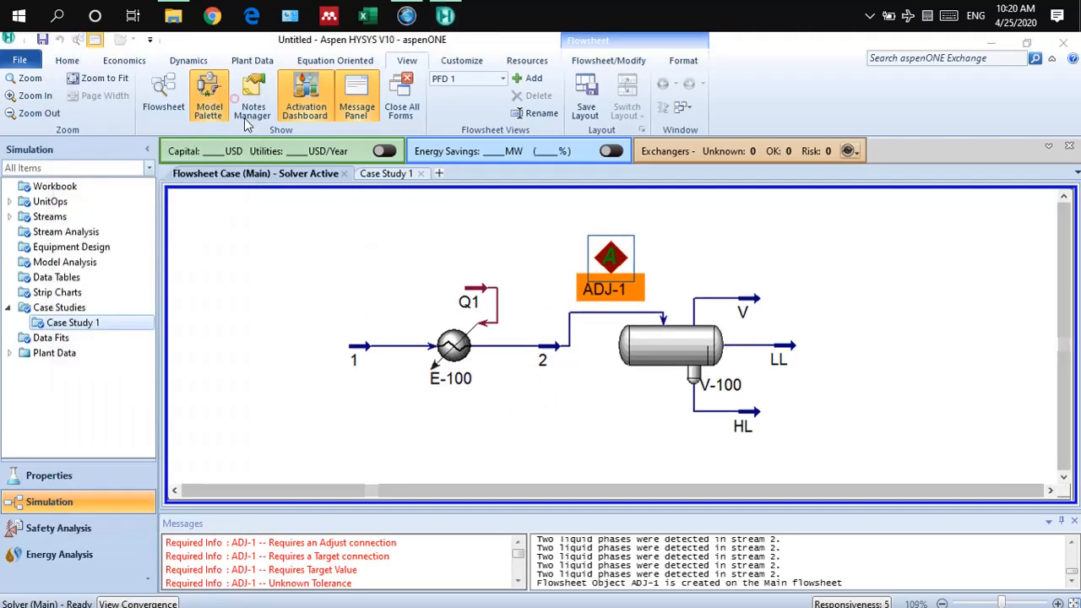
- Move the Adjust block slightly upward, farther from the separator's feed line
left_click(610, 257)
left_click_drag(609, 258, 608, 237)
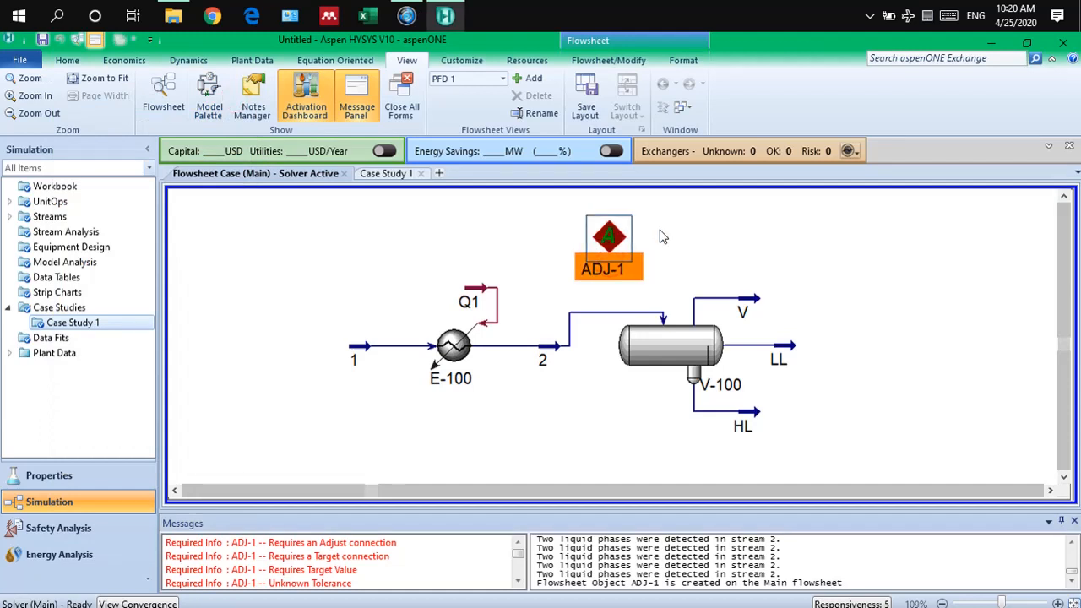
left_click(699, 222)
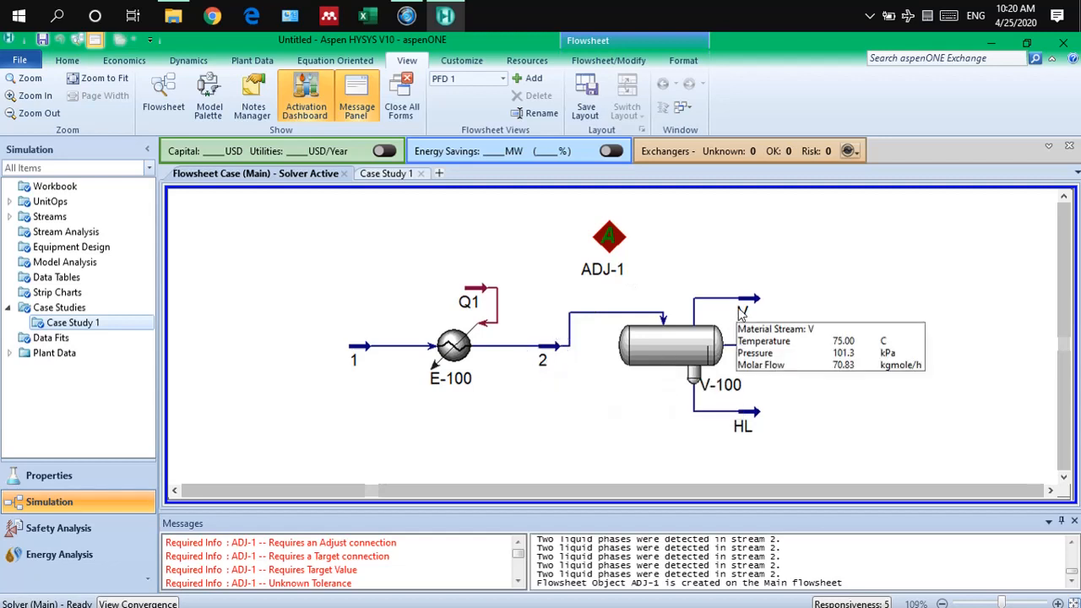
mouse_move(743, 306)
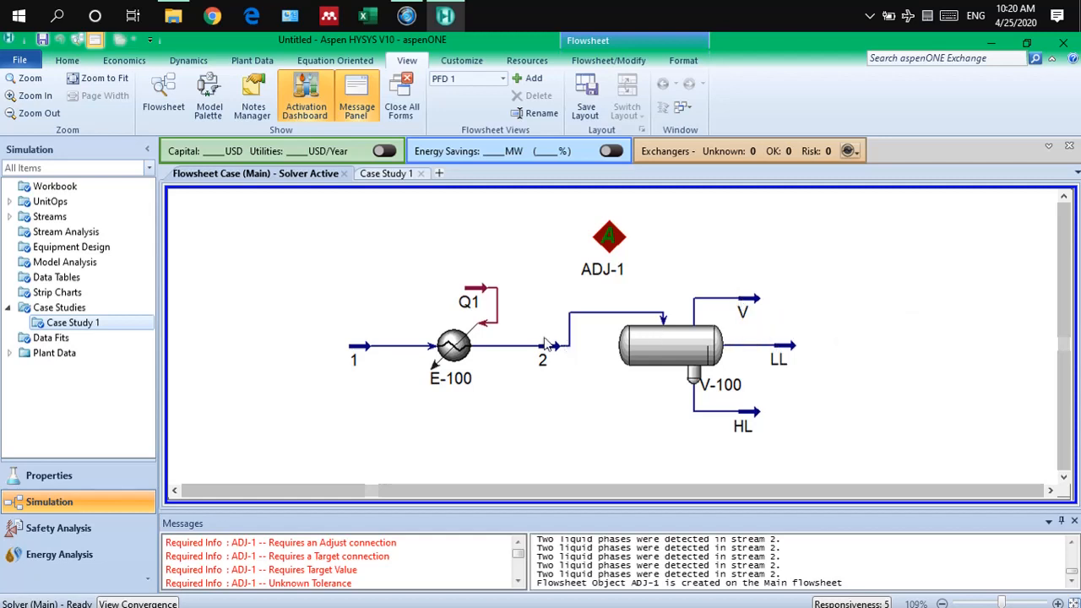
- Set the Adjust operation's adjusted variable to the Temperature of stream 2
double_click(608, 237)
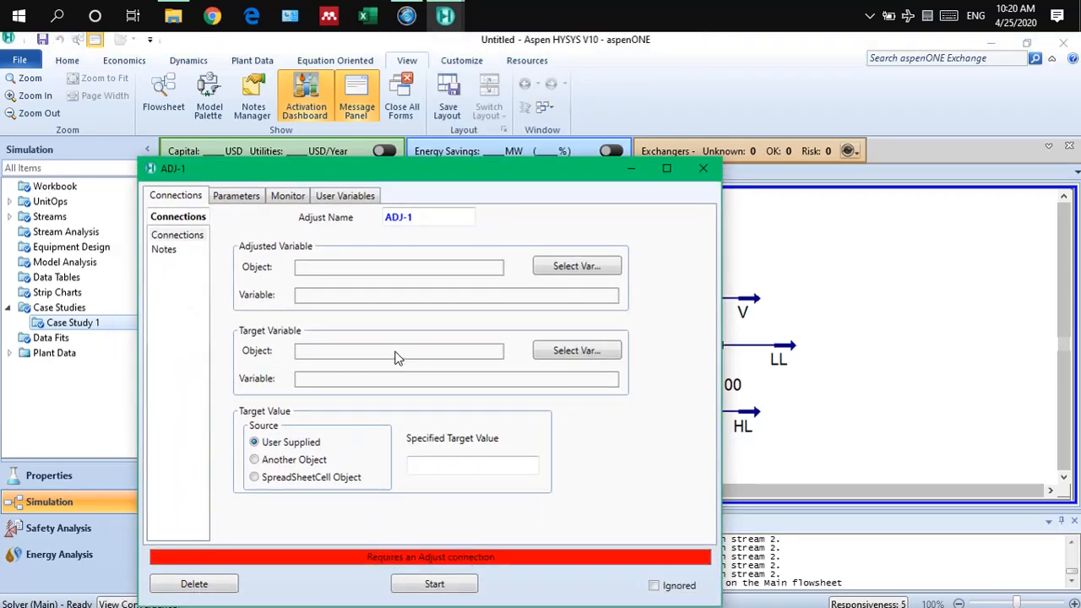
left_click_drag(452, 168, 256, 140)
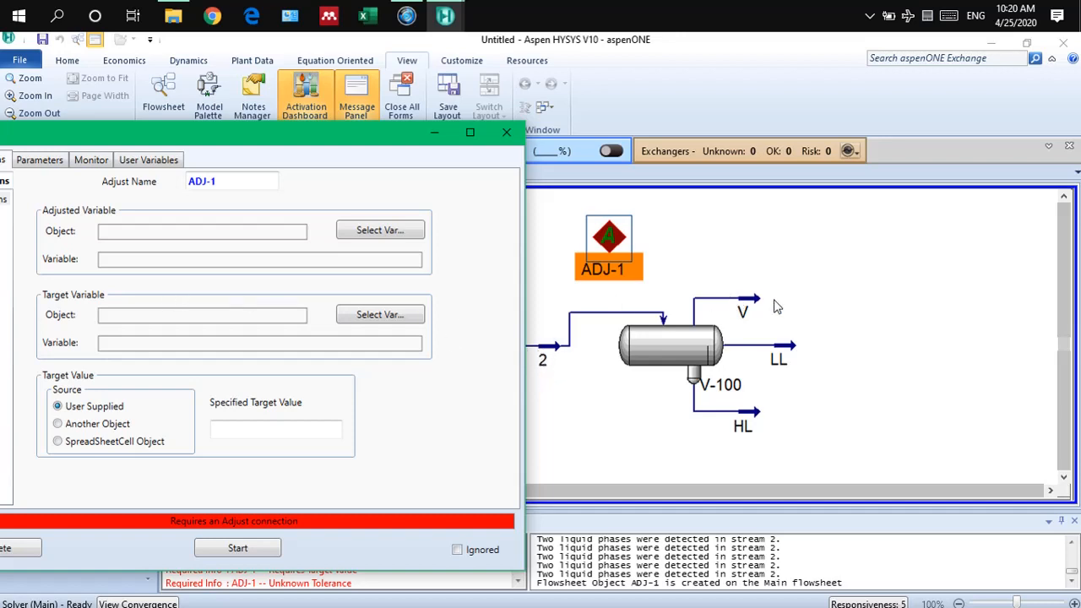
left_click(390, 230)
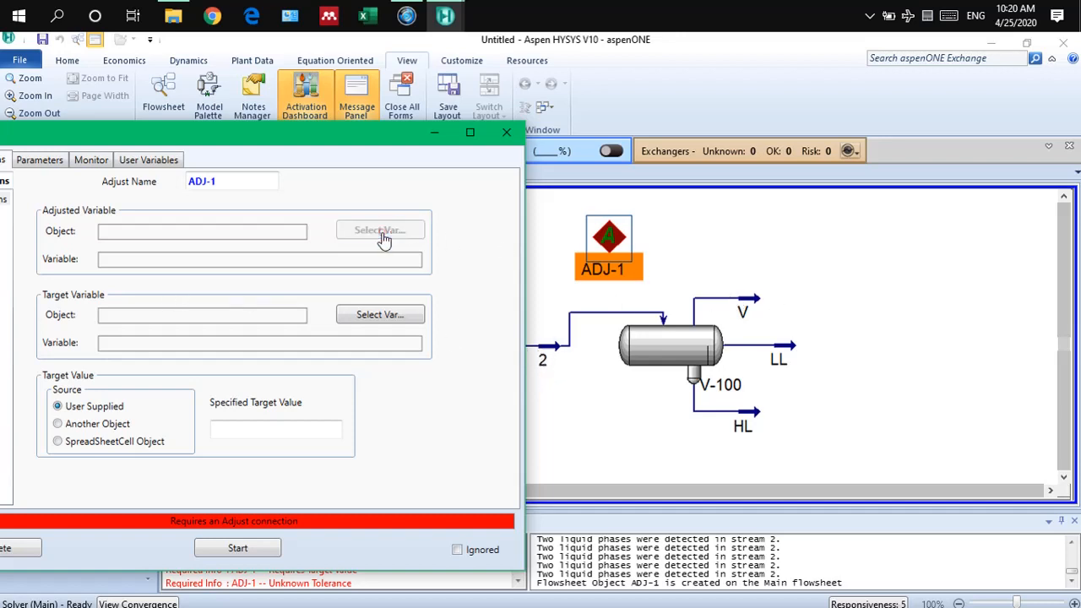
left_click(422, 236)
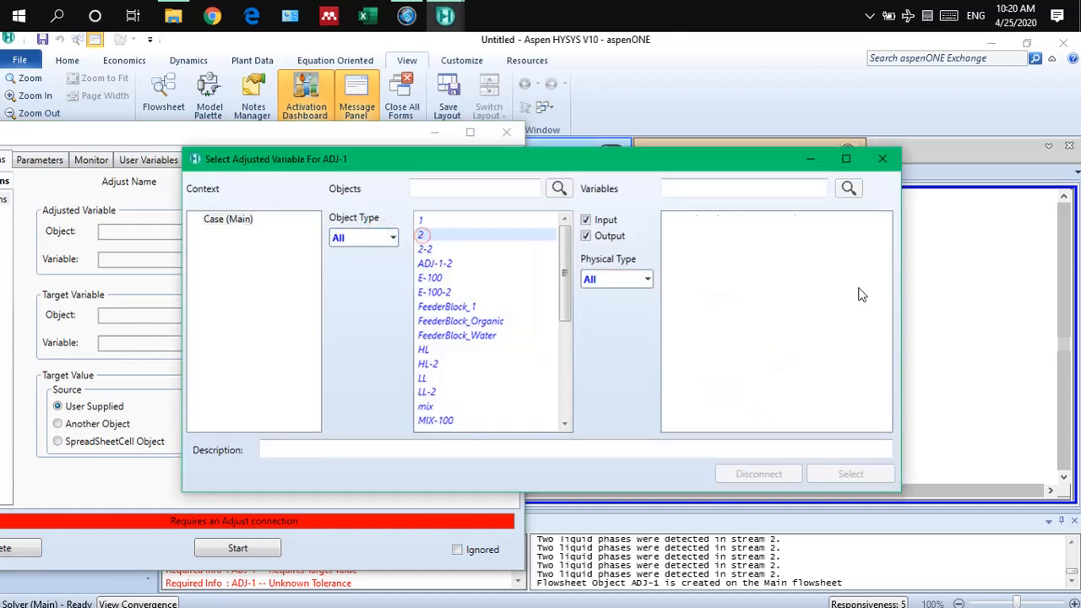
left_click(772, 191)
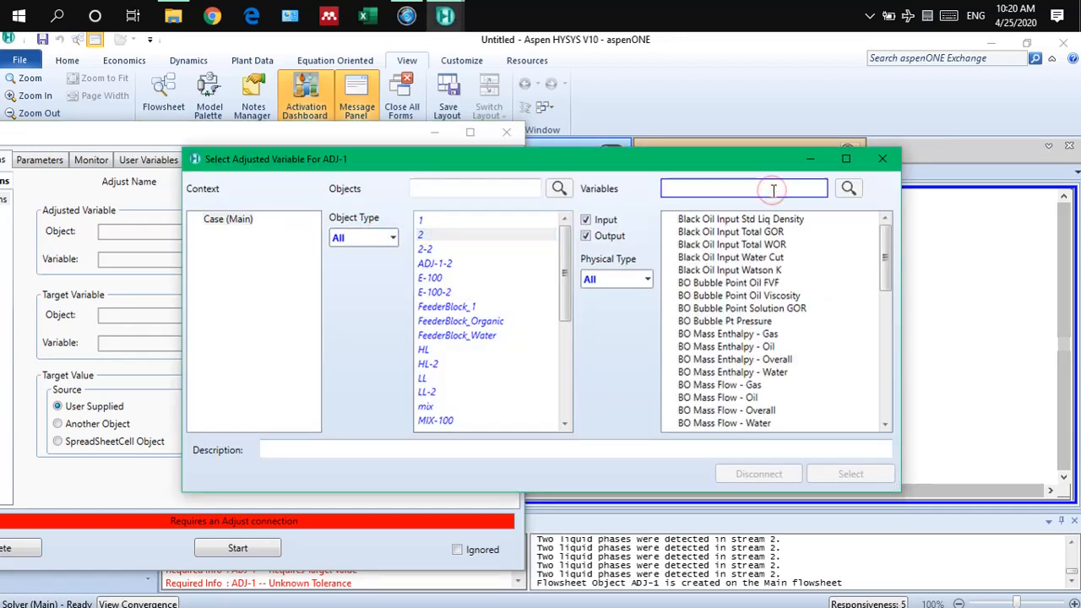
type("tempe")
left_click(711, 222)
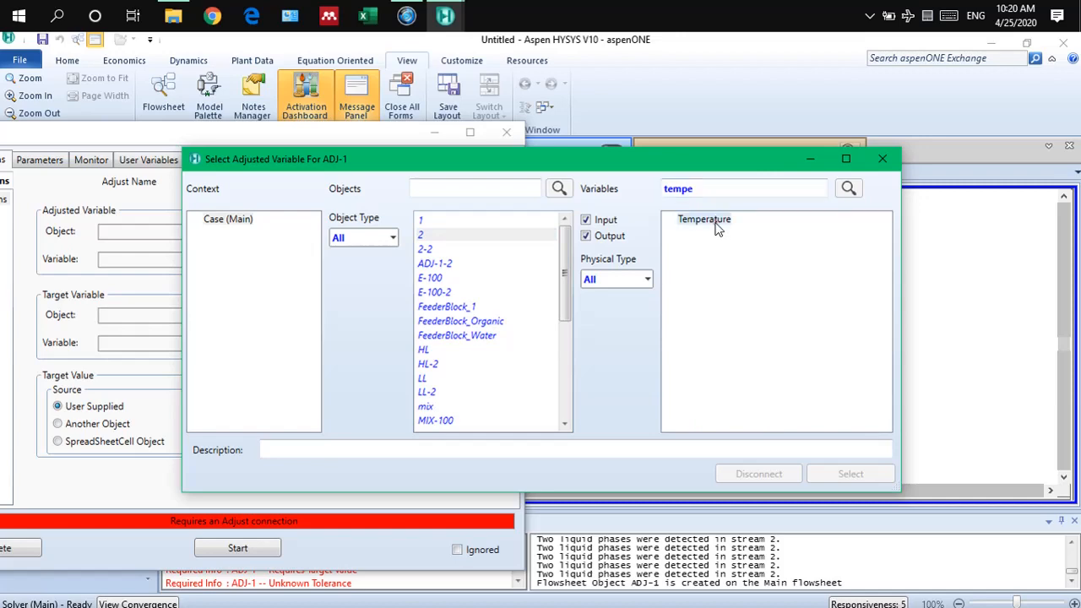
left_click(833, 475)
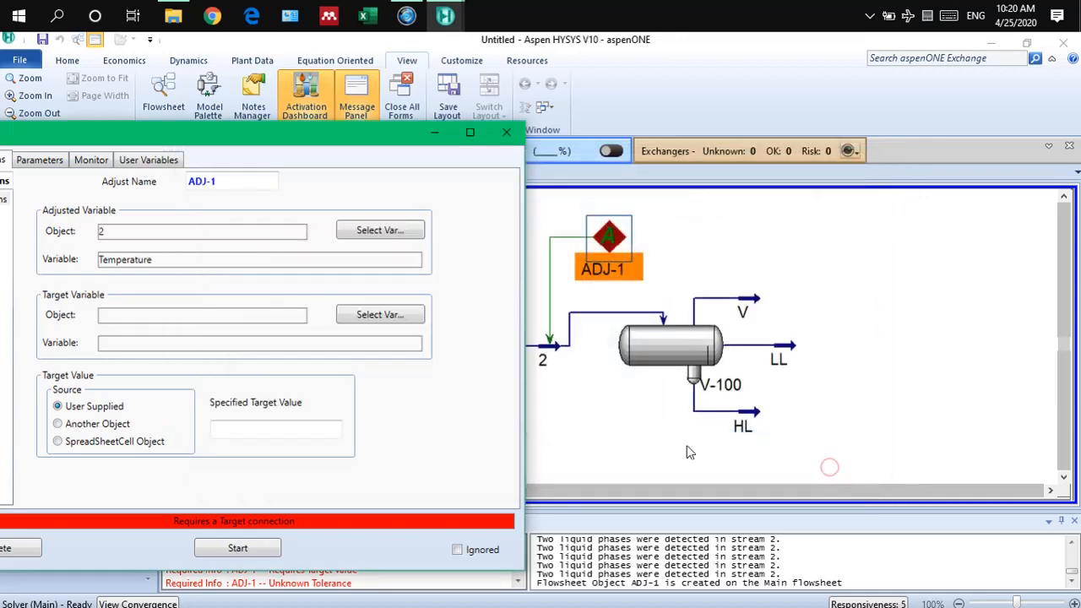
- Set the Adjust operation's target variable to the Molar Flow of stream V
left_click(378, 321)
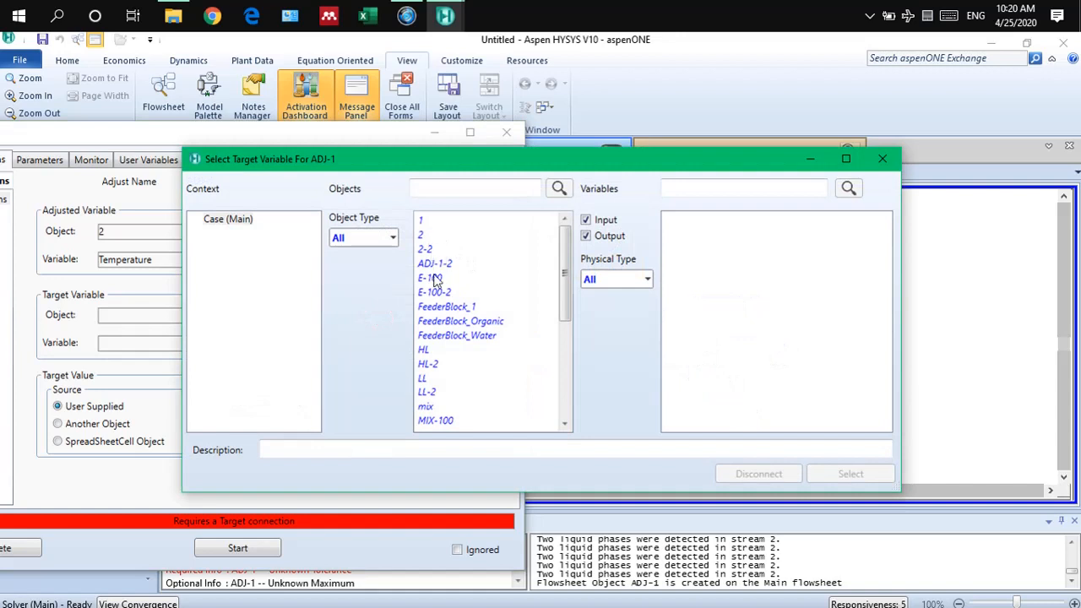
scroll(432, 355, "down", 5)
left_click(425, 365)
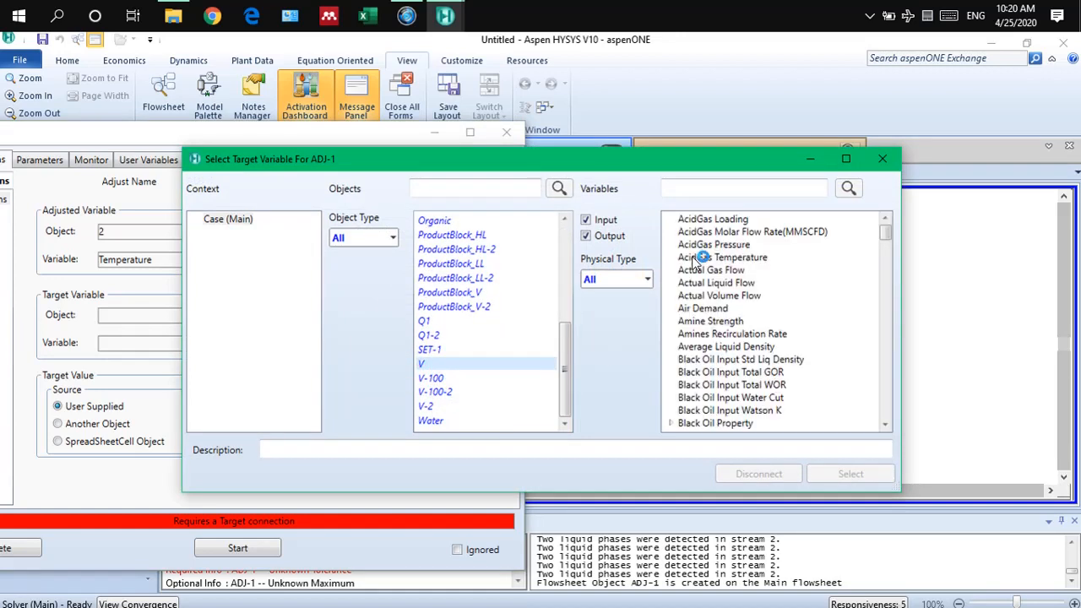
left_click(733, 189)
type("m")
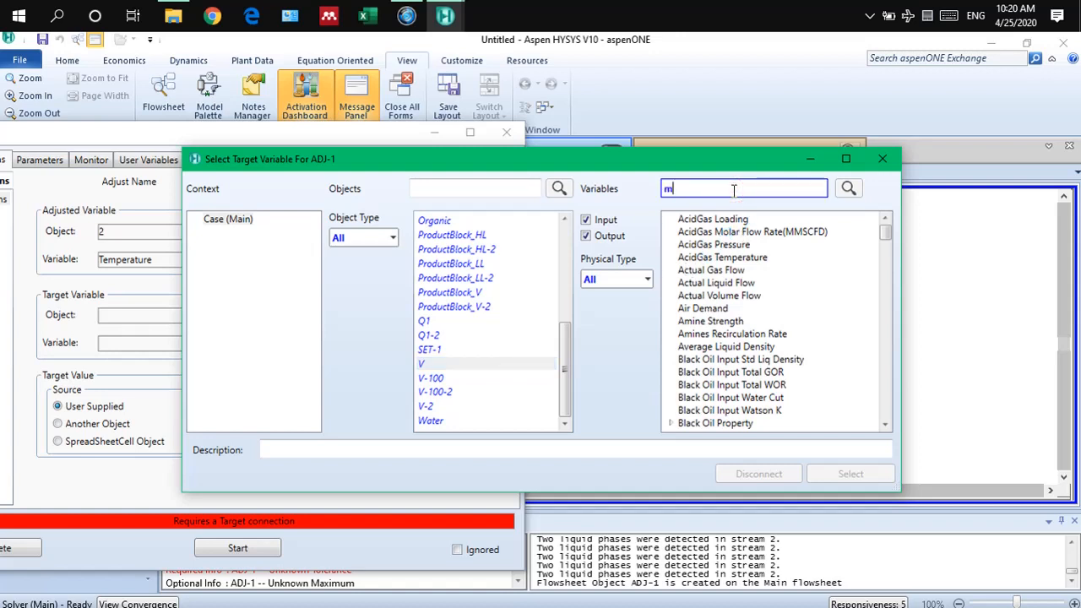
type("olar")
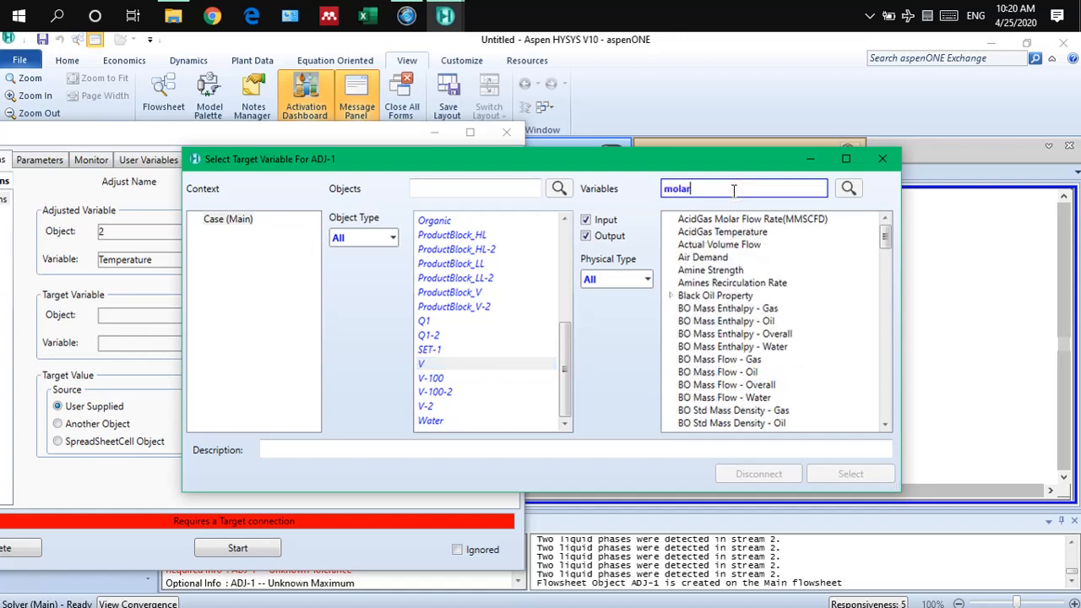
type("flow")
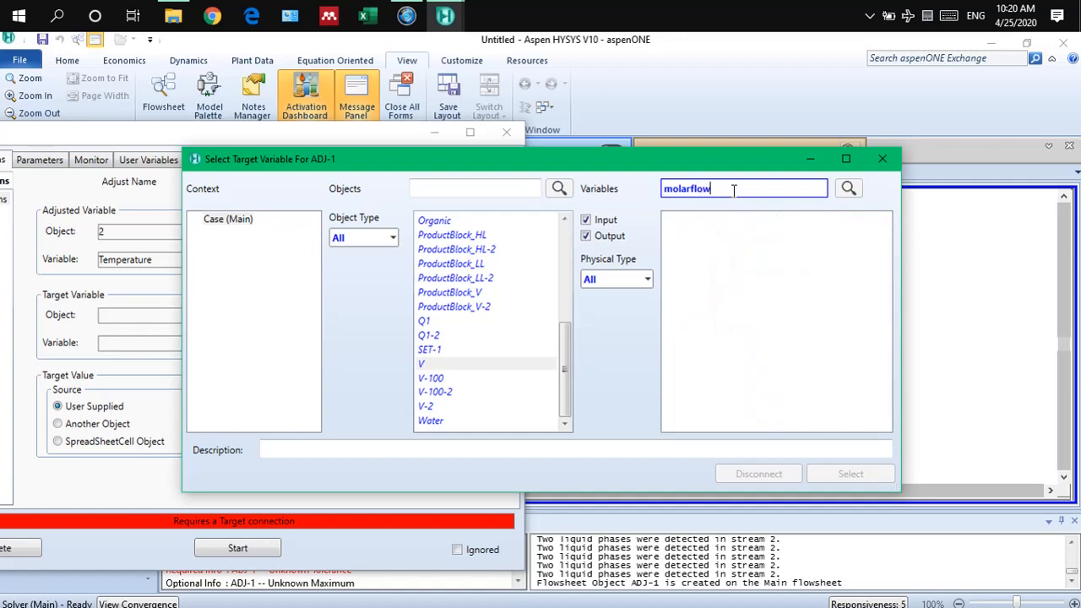
key("BackSpace")
key("BackSpace")
key("BackSpace")
key("BackSpace")
type(" flo")
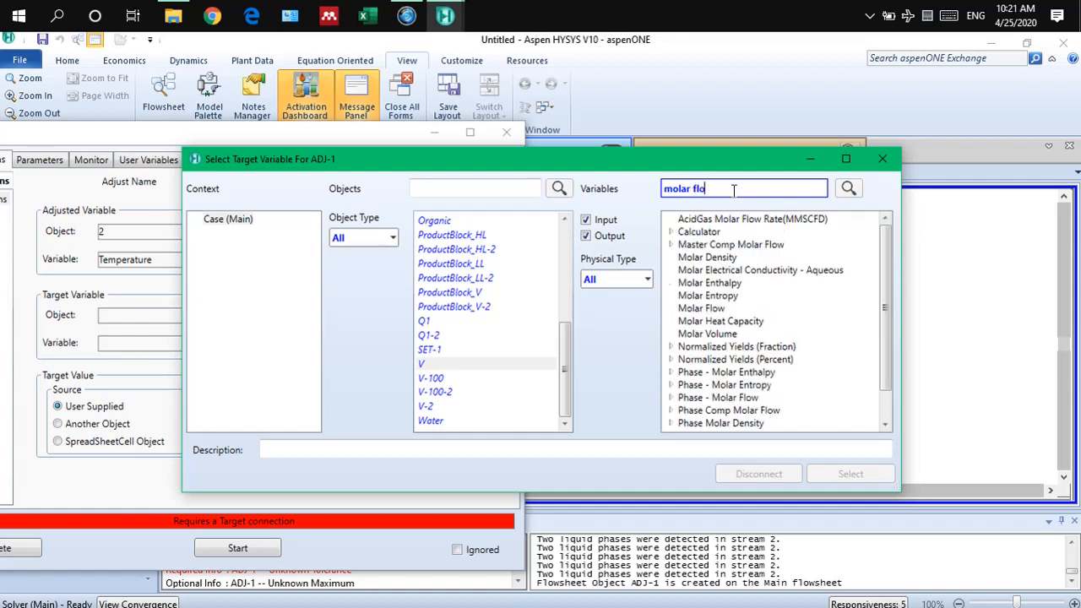
left_click(686, 245)
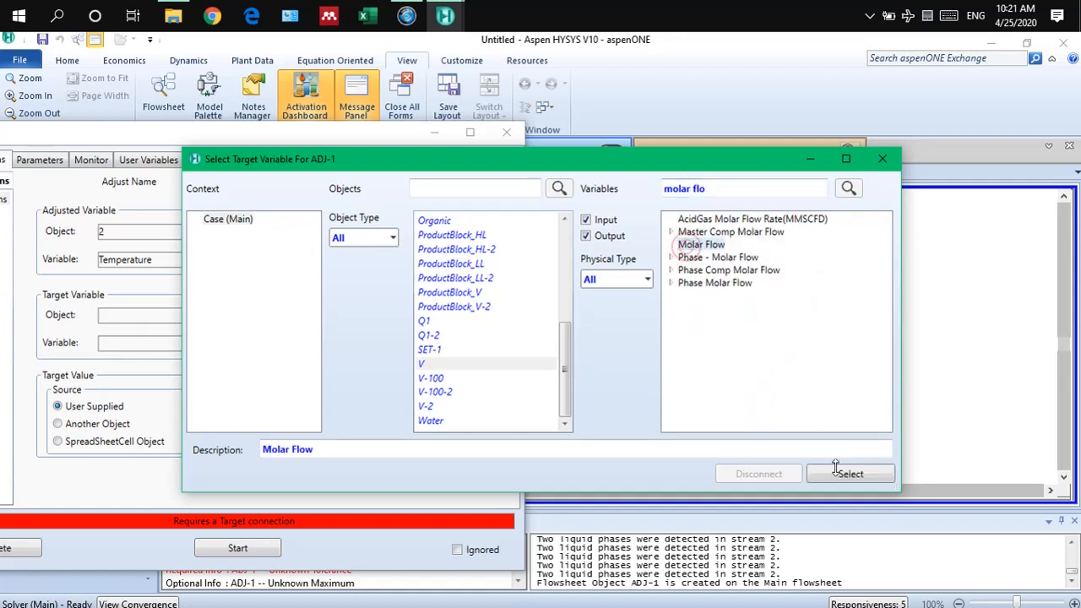
left_click(848, 473)
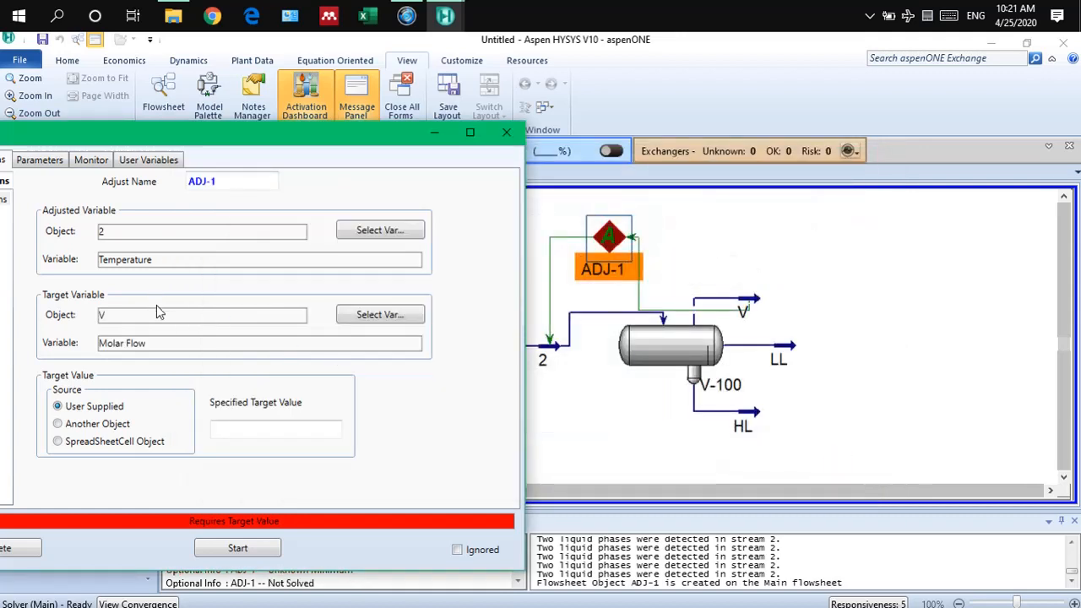
- Specify a user-supplied target value of 50 kgmole/h and start the Adjust calculation
left_click(253, 431)
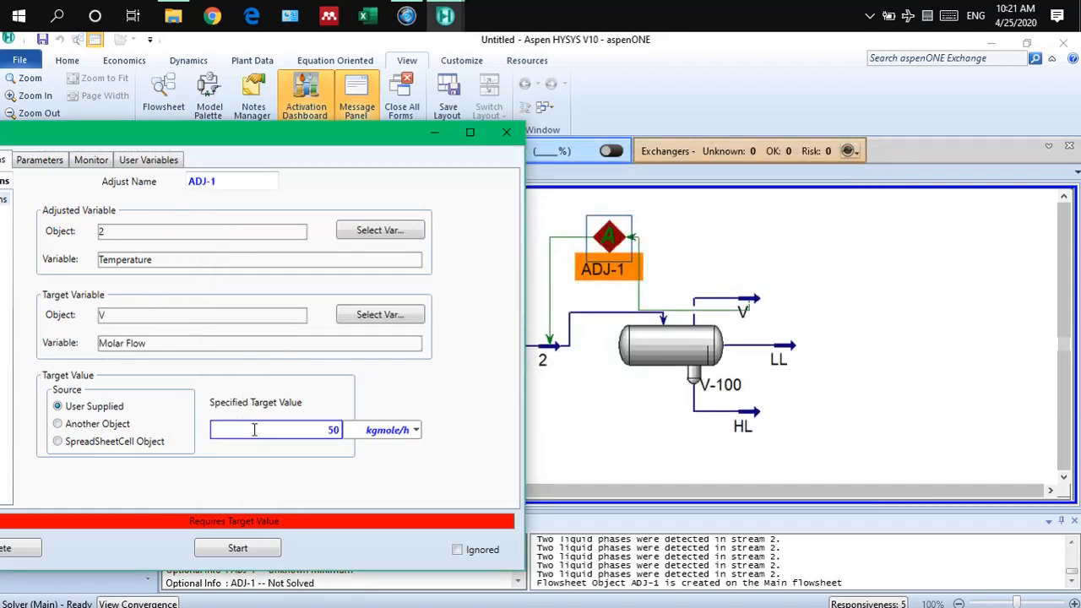
key("Return")
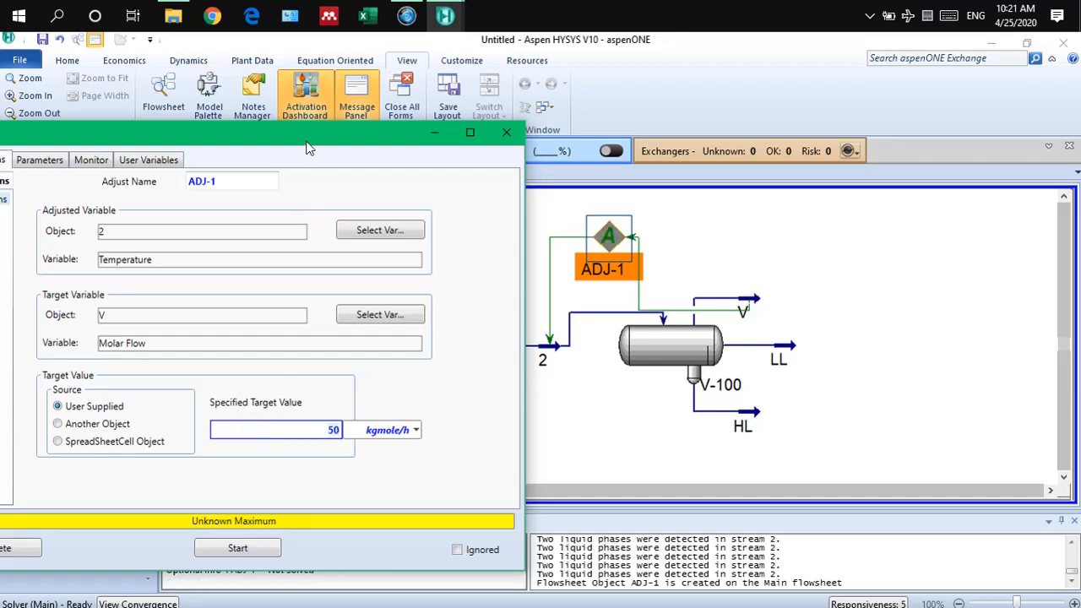
left_click(307, 143)
left_click(275, 547)
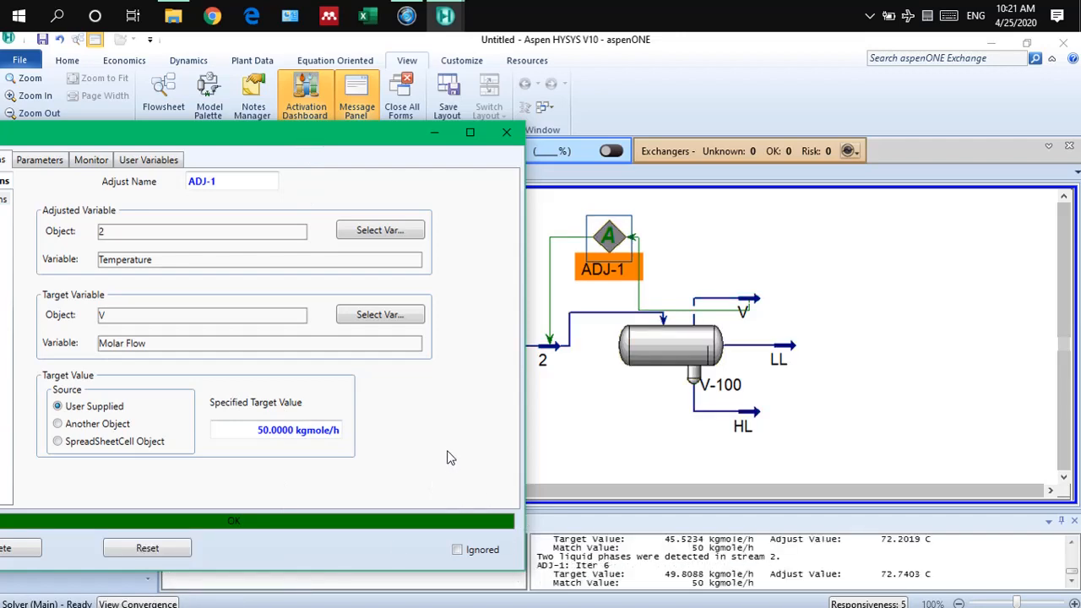
- Close the Adjust window and reroute its connection line to stream V so it runs above the separator and its vapour outlet
left_click(506, 132)
left_click(795, 248)
left_click_drag(686, 309, 702, 250)
left_click(794, 275)
mouse_move(747, 309)
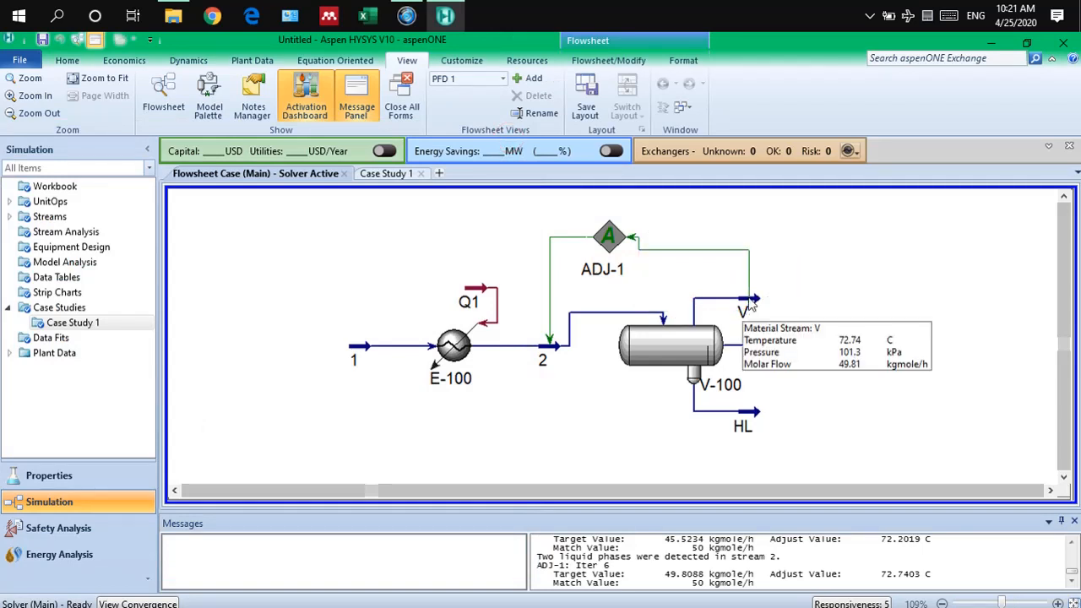
mouse_move(555, 354)
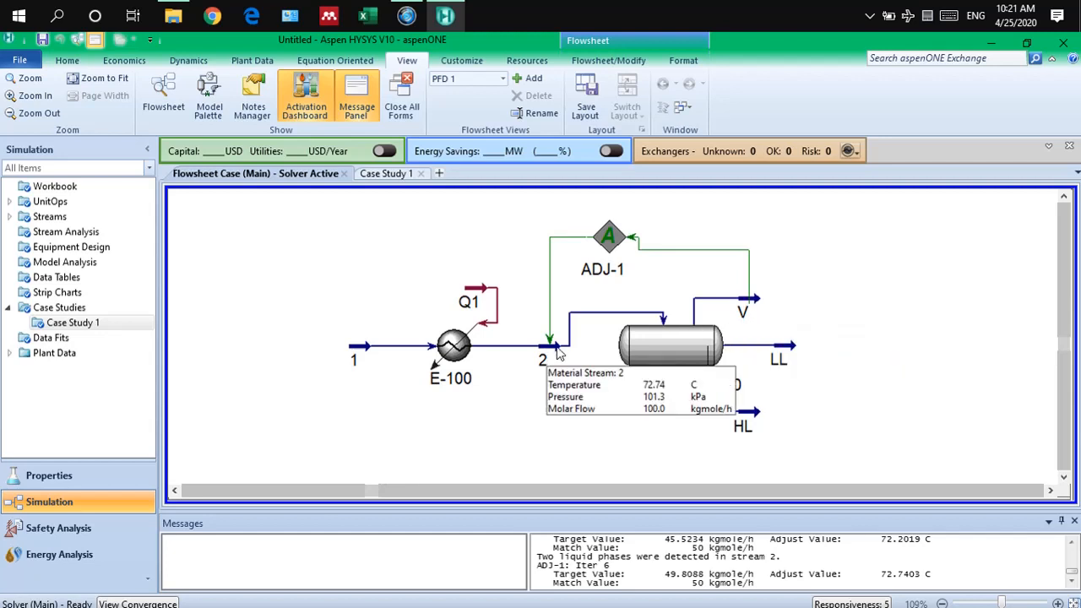
- Reopen the ADJ-1 Adjust operation, set its maximum iterations to 1000, and close it
double_click(611, 236)
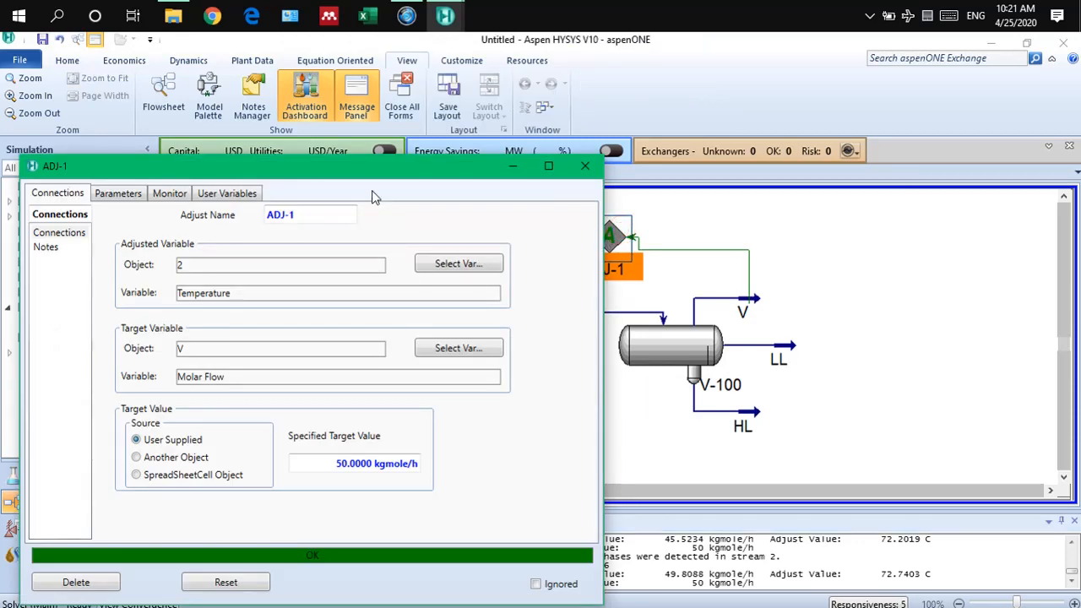
left_click_drag(357, 164, 428, 103)
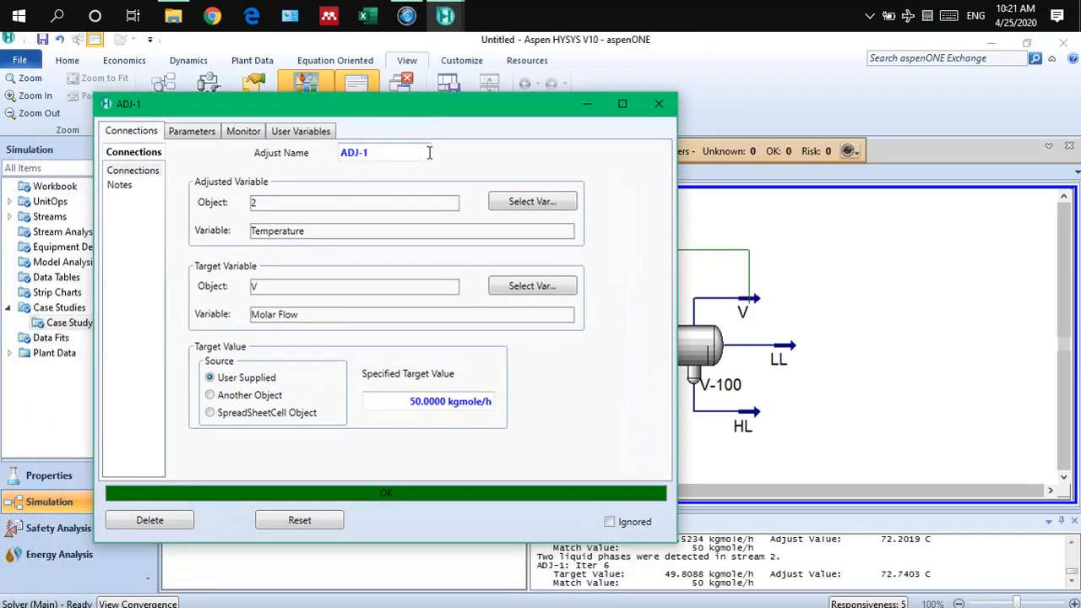
left_click(193, 133)
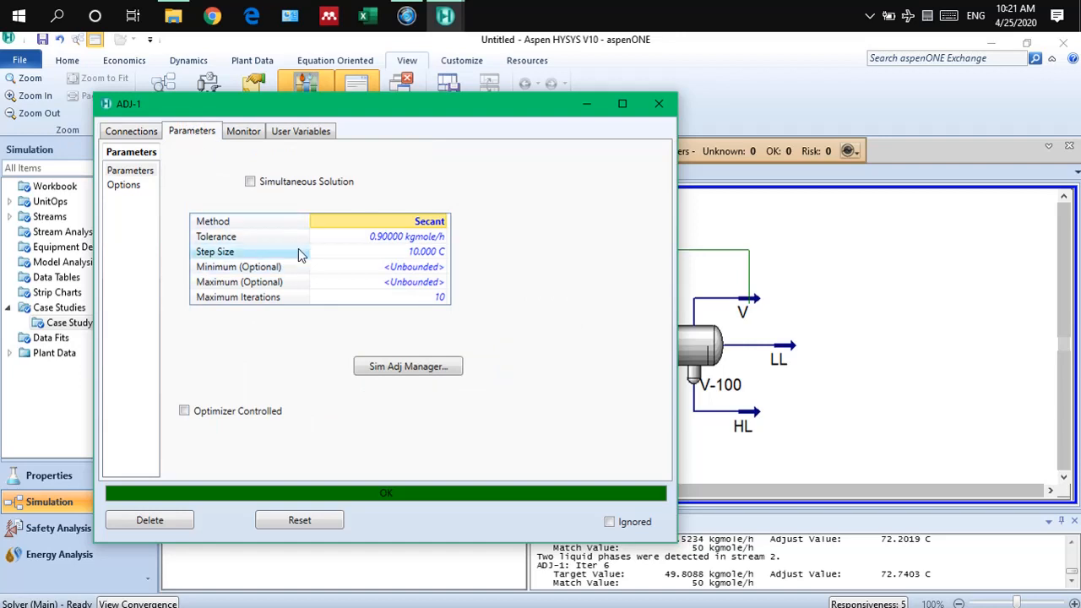
left_click(344, 300)
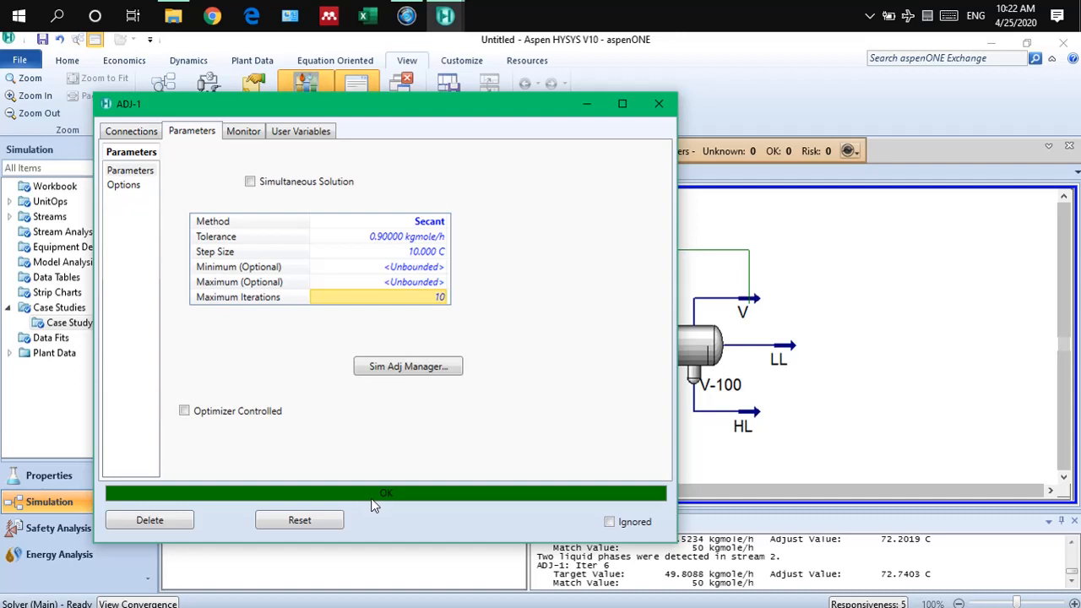
double_click(347, 300)
type("00")
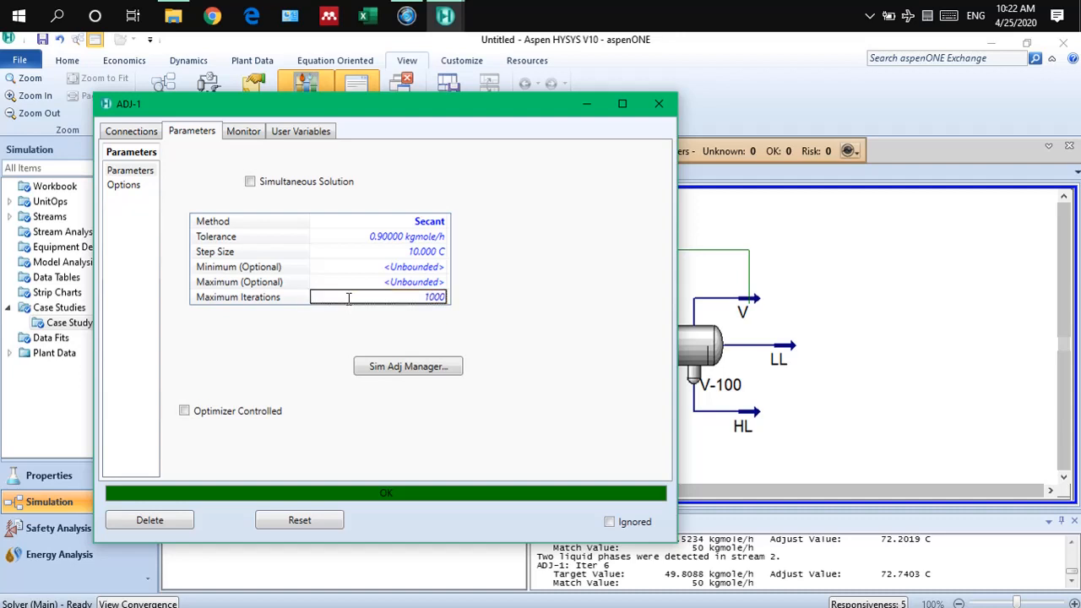
key("Return")
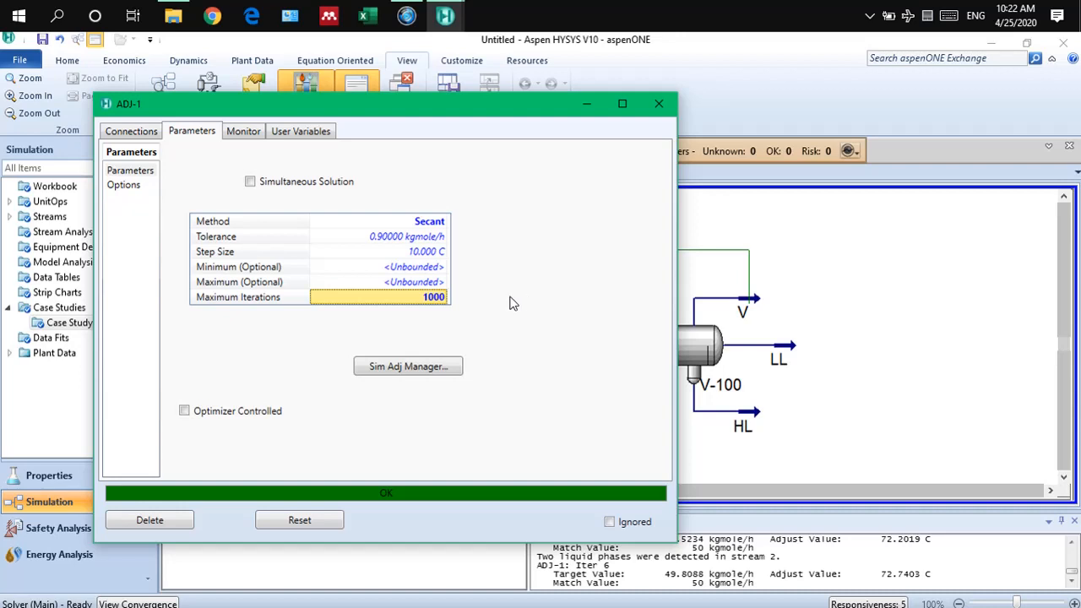
left_click(129, 132)
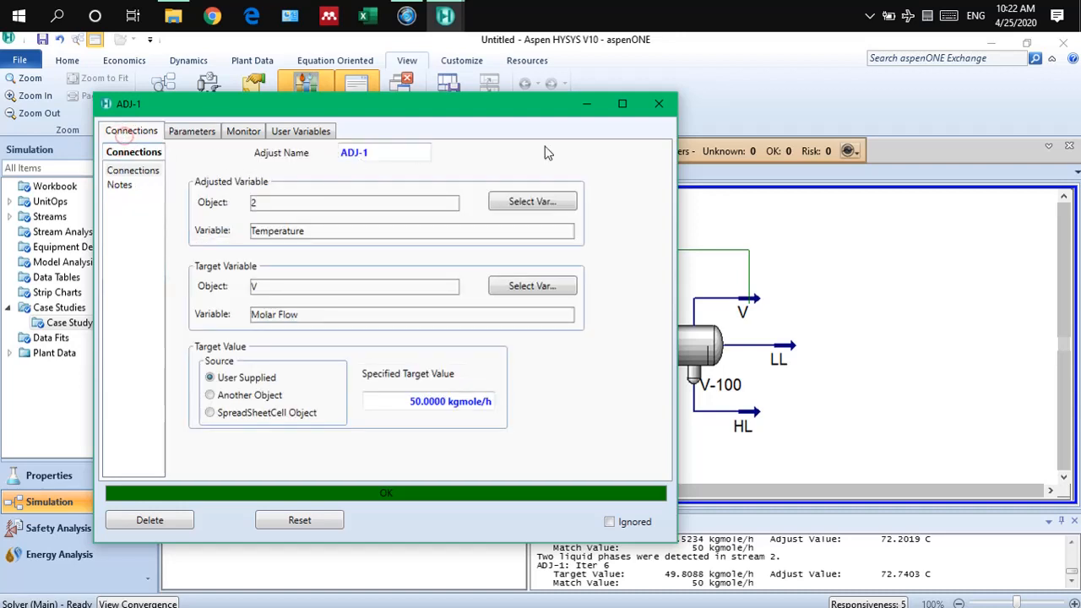
left_click(659, 104)
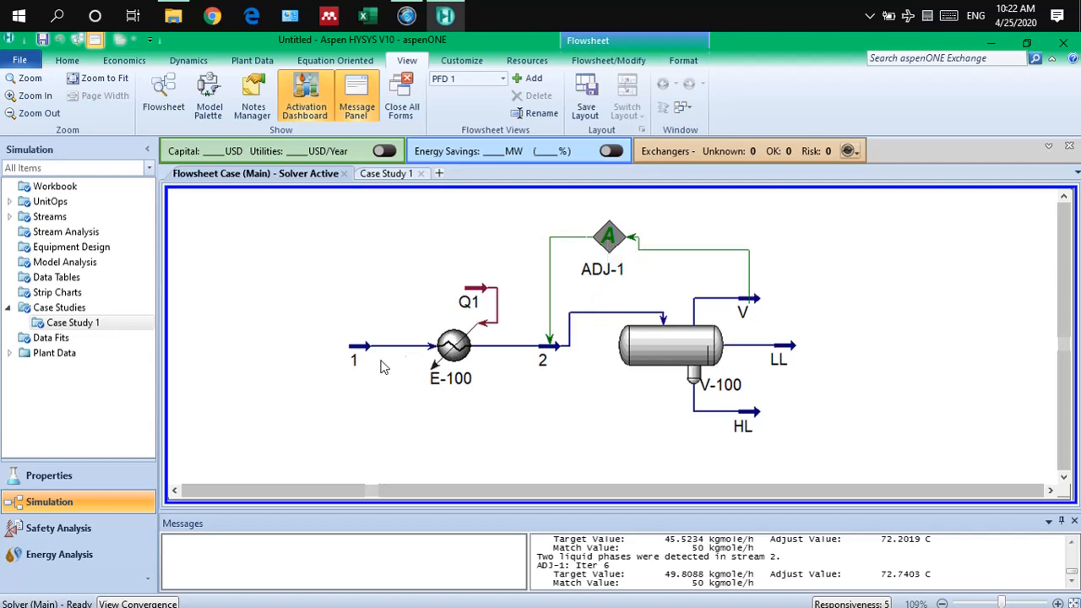
- Review the conditions and component mole fractions of stream 1
mouse_move(369, 359)
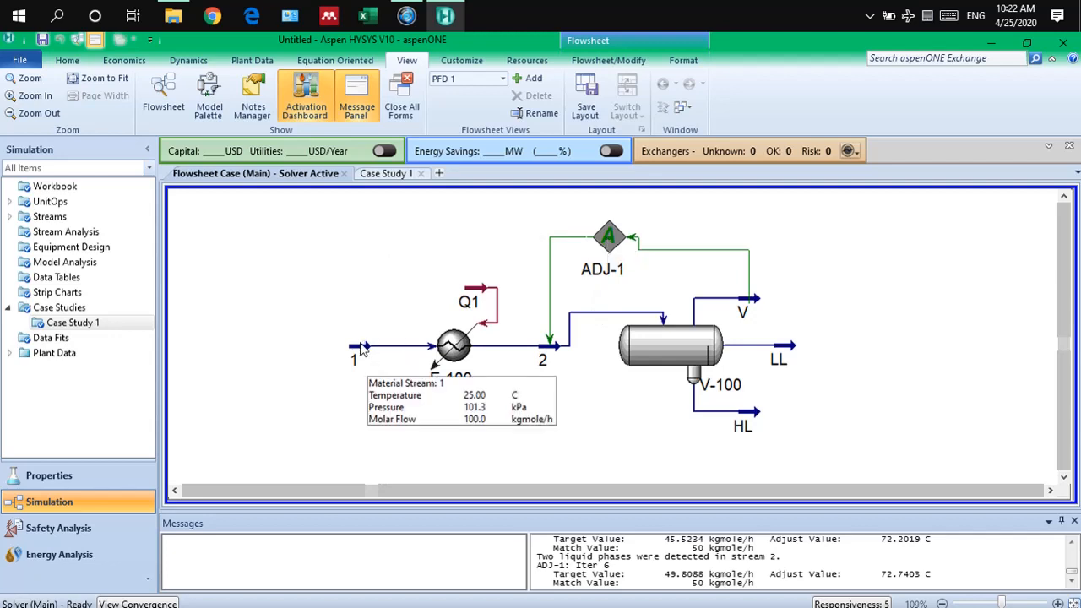
double_click(362, 352)
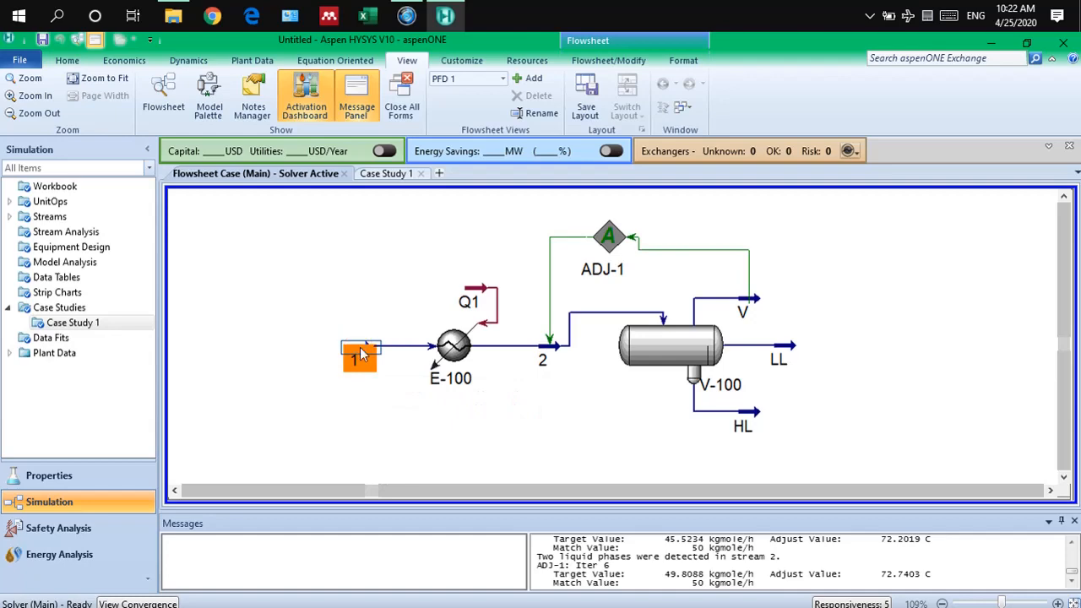
left_click_drag(283, 193, 284, 86)
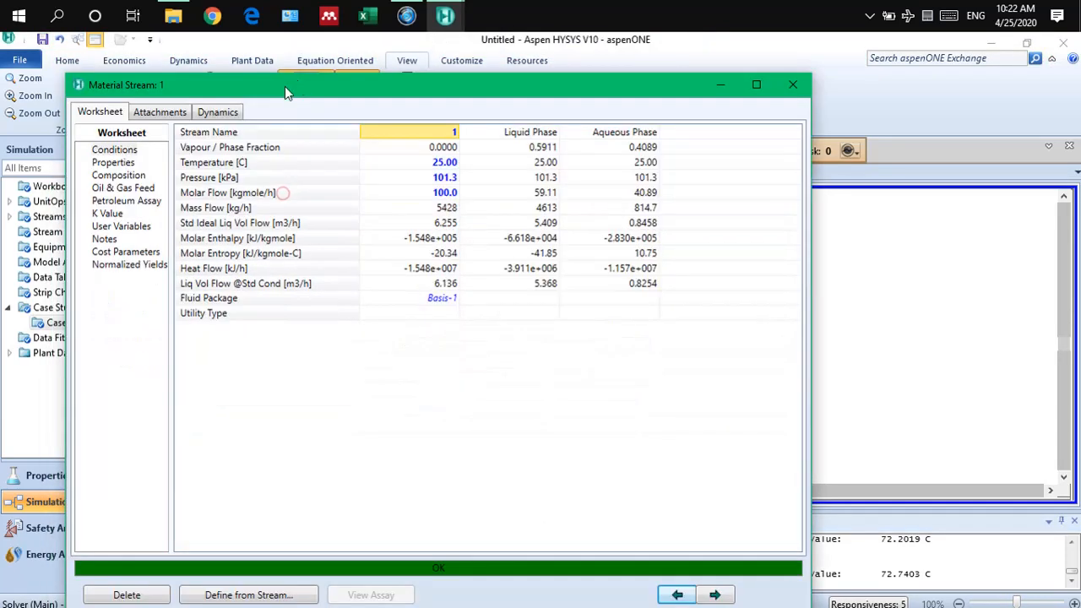
left_click(118, 174)
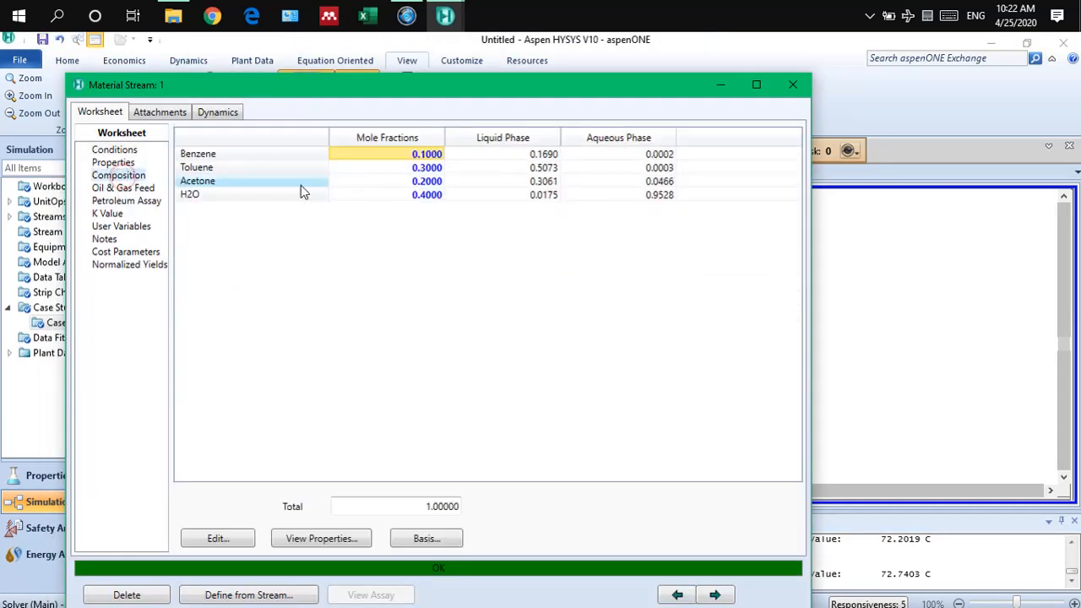
left_click(792, 84)
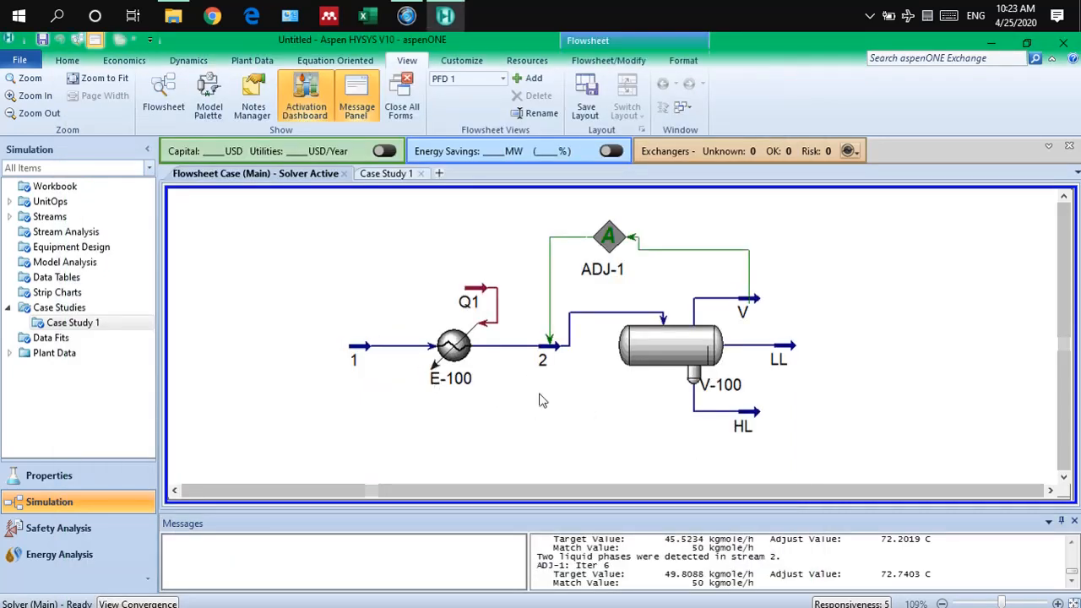
- Clone the complete heater and separator flowsheet, including its streams and the Adjust operation
mouse_move(320, 201)
left_mouse_down()
mouse_move(646, 376)
mouse_move(847, 457)
left_mouse_up()
right_click(591, 334)
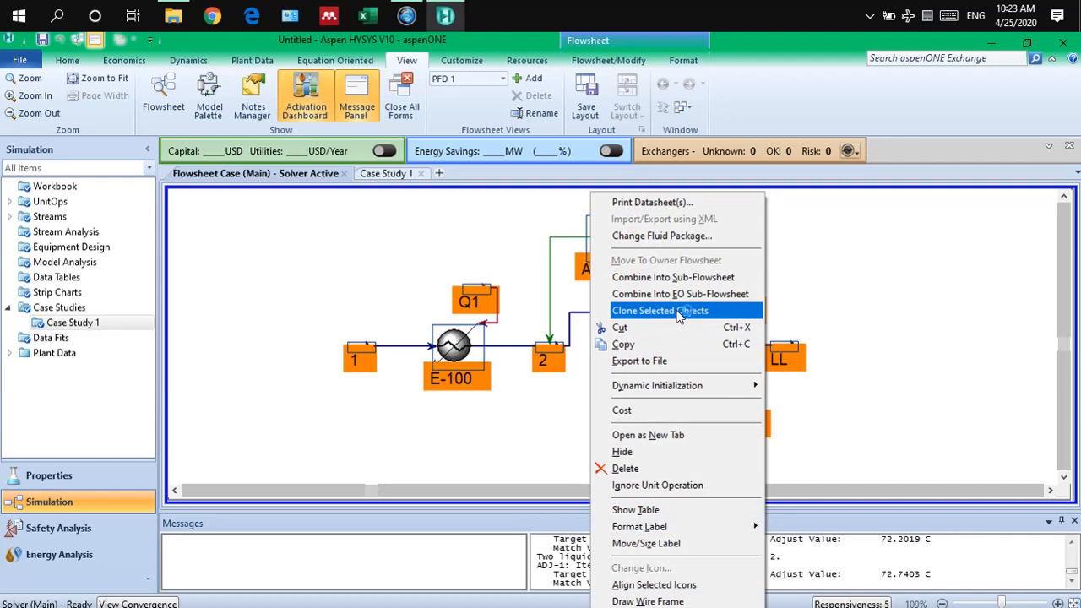
left_click(678, 314)
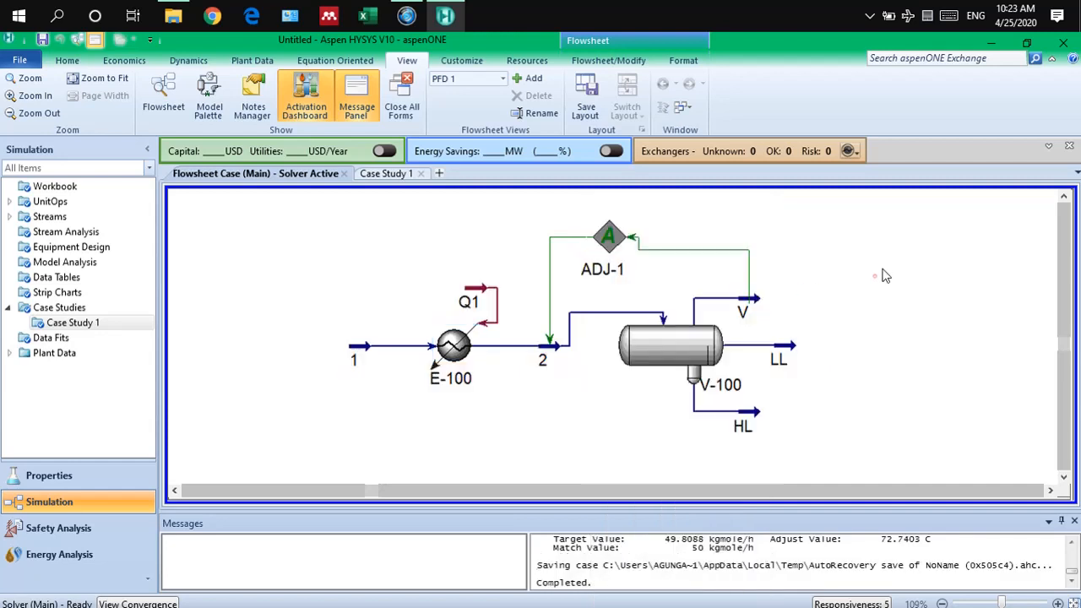
- Locate the second flowsheet with the Organic and Water feeds and find the Set operation among the available models
left_click(1050, 492)
left_click(1050, 492)
left_click(1050, 492)
left_click(1050, 491)
left_click(1050, 491)
left_click(1050, 491)
left_click(1050, 491)
left_click(1050, 491)
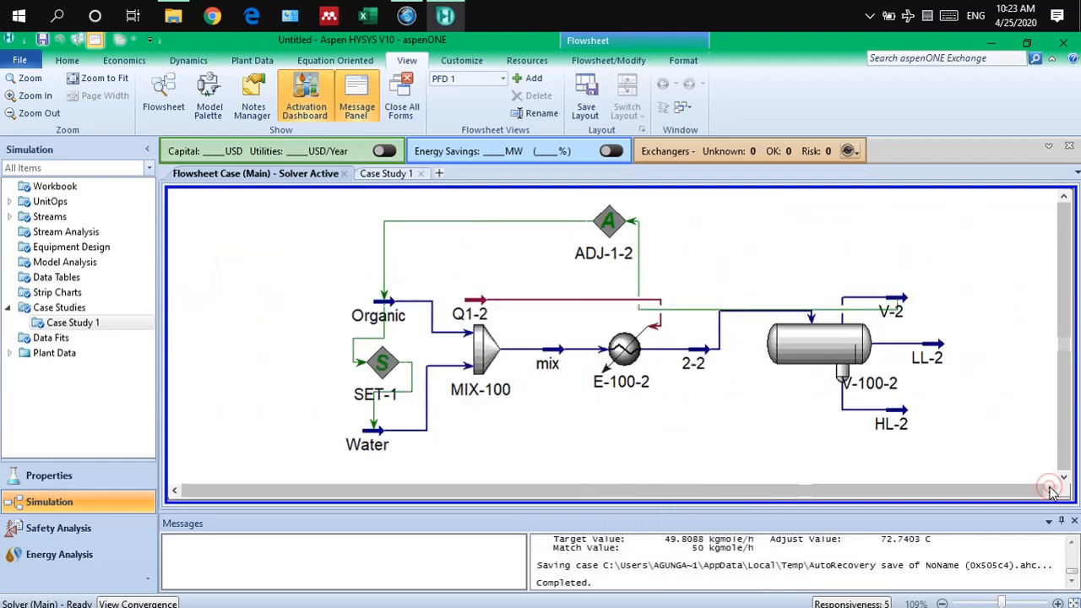
left_click(1050, 491)
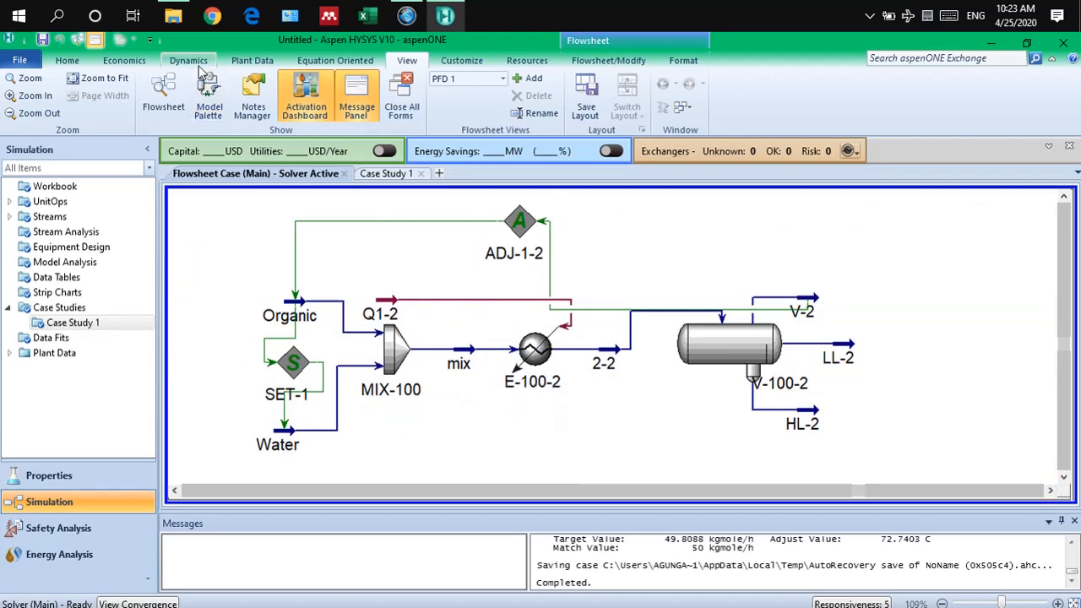
left_click(209, 91)
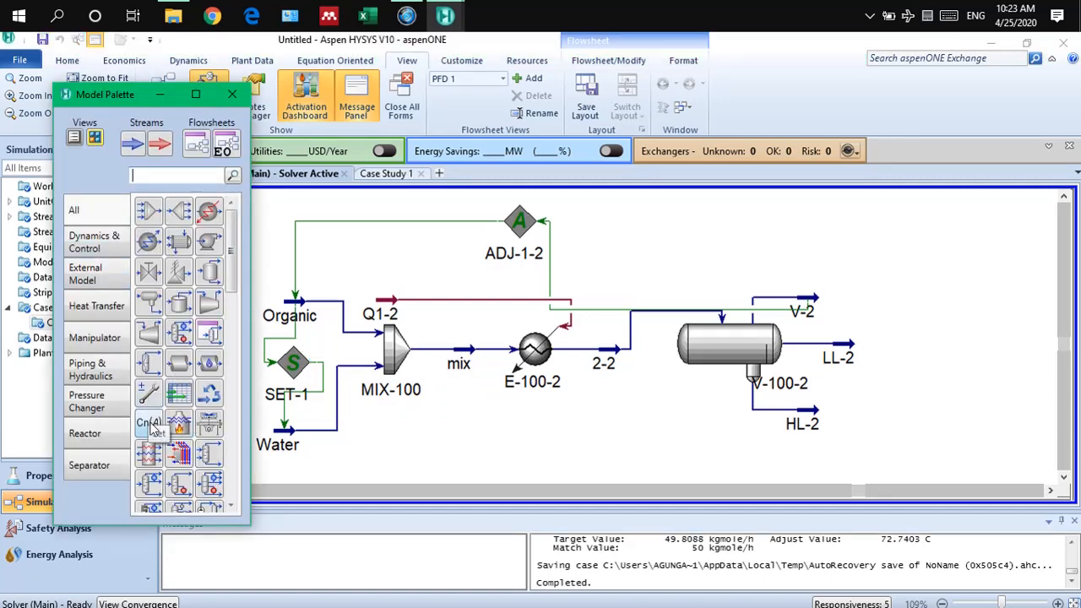
left_click(234, 99)
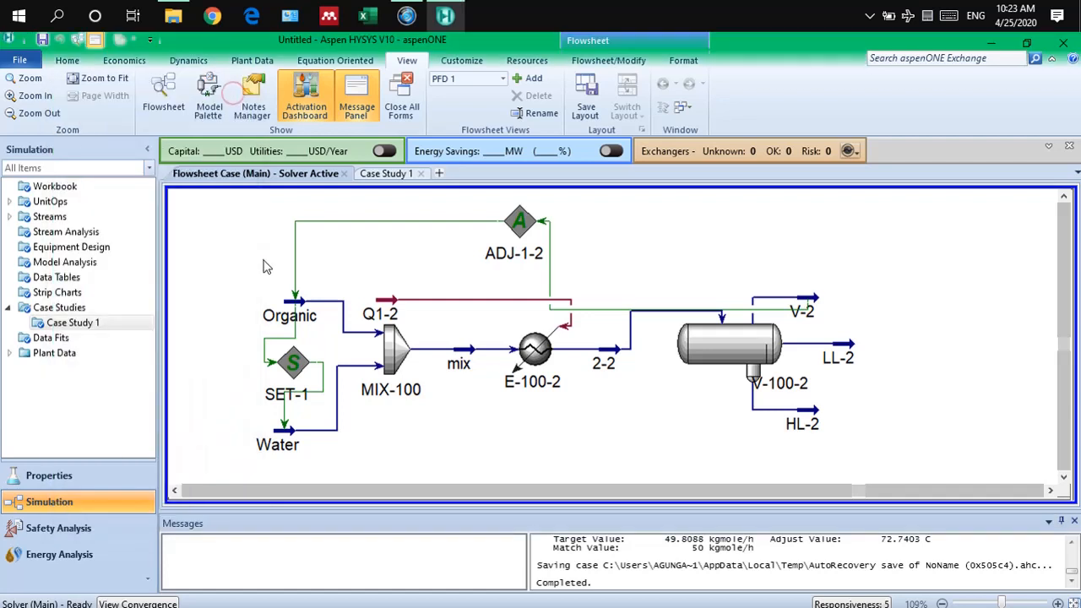
- Reroute the connection line between ADJ-1-2 and stream V-2 so it runs straight above the separator
mouse_move(285, 431)
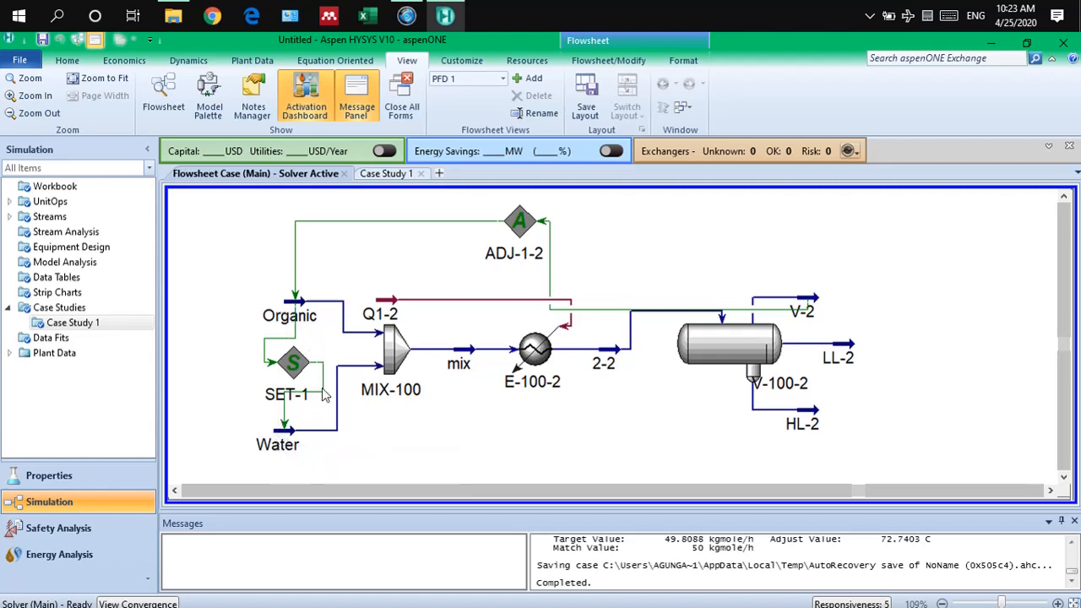
mouse_move(296, 308)
left_click_drag(614, 310, 640, 223)
left_click(654, 266)
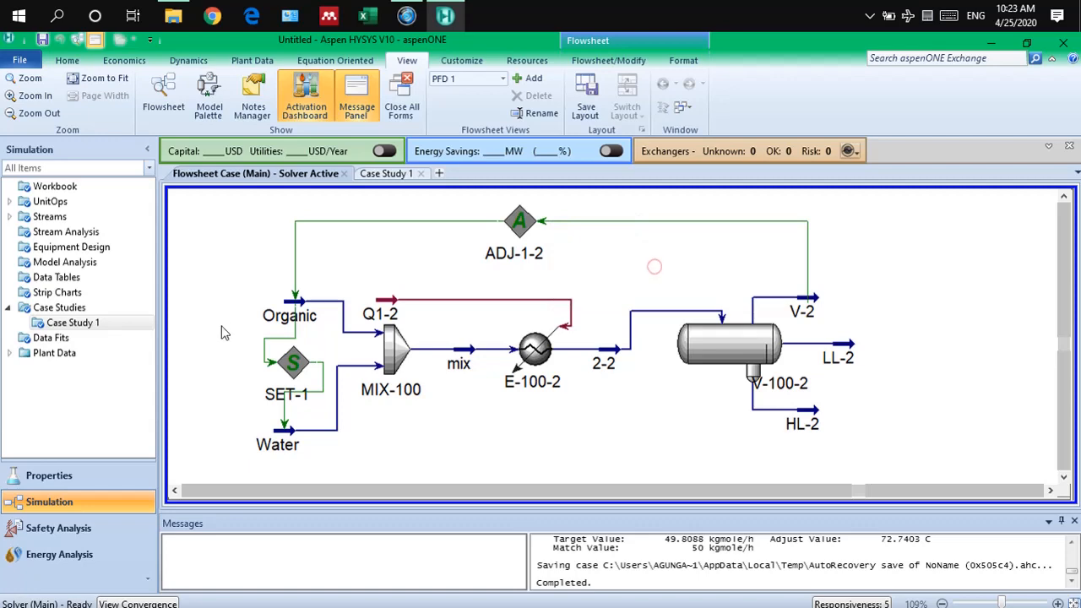
- Check the Organic stream's composition and try to set its molar flow to 100 kgmole/h
left_click(298, 299)
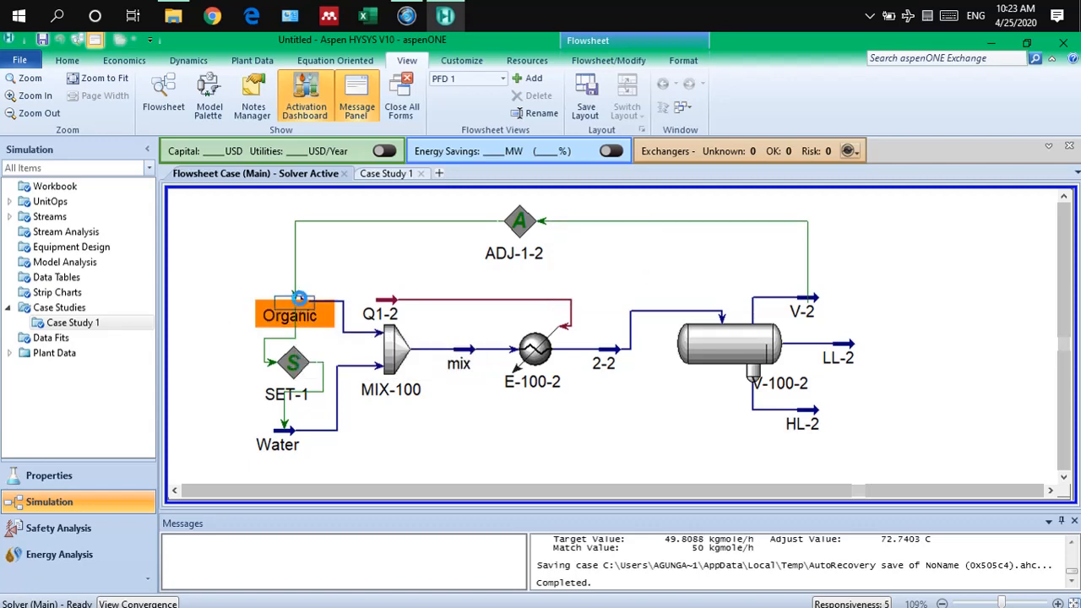
double_click(298, 299)
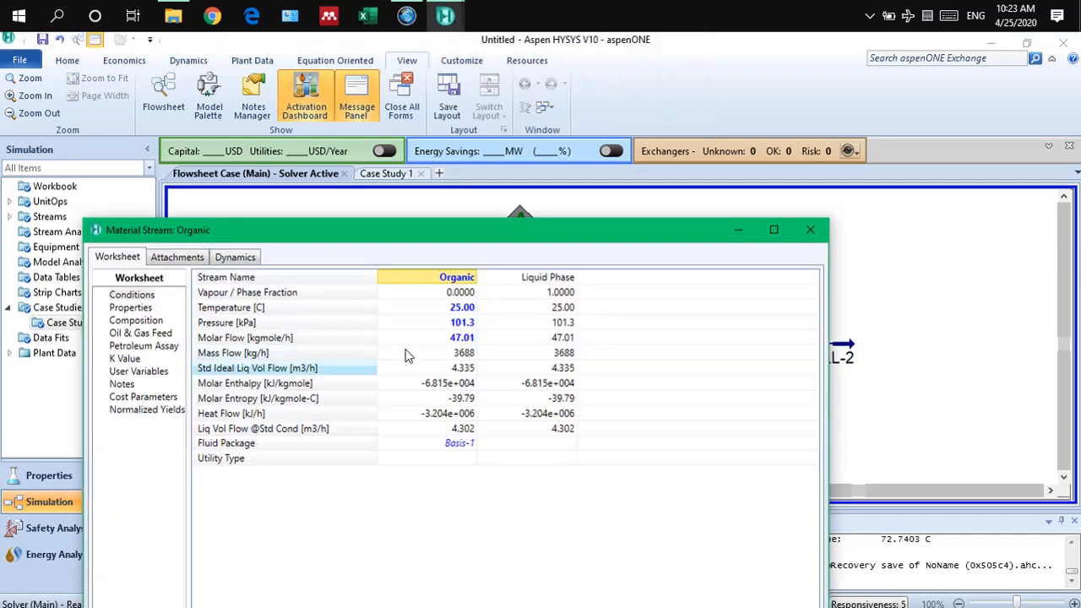
left_click(152, 326)
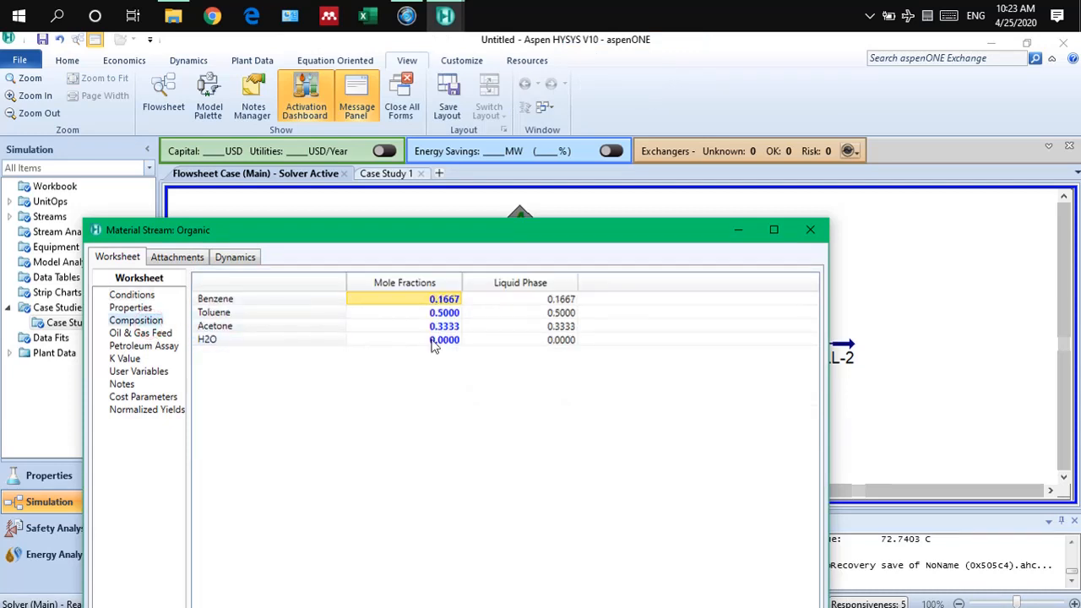
left_click(132, 295)
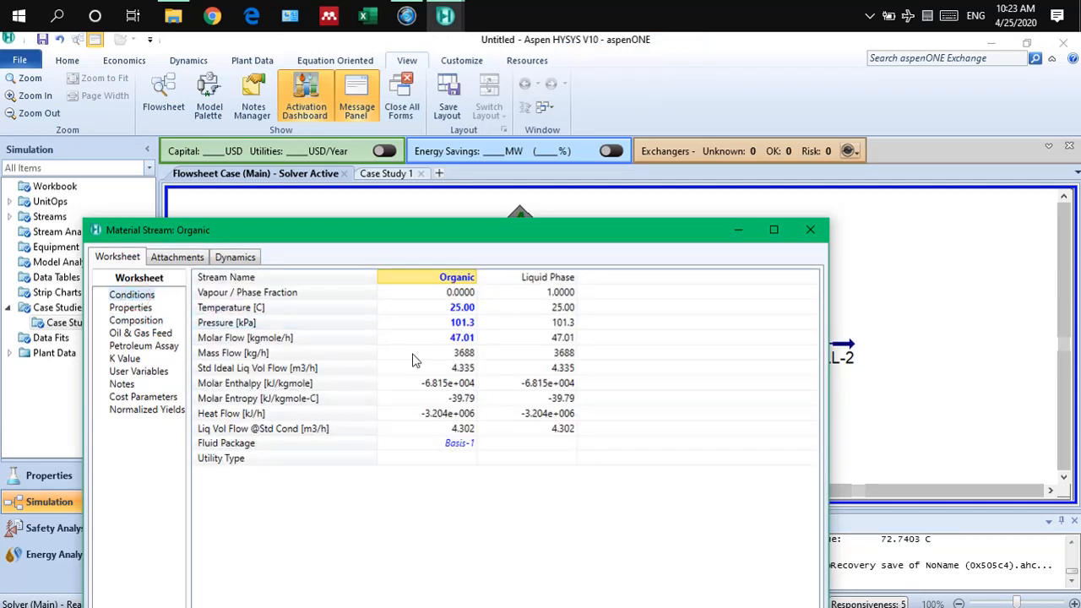
left_click(448, 339)
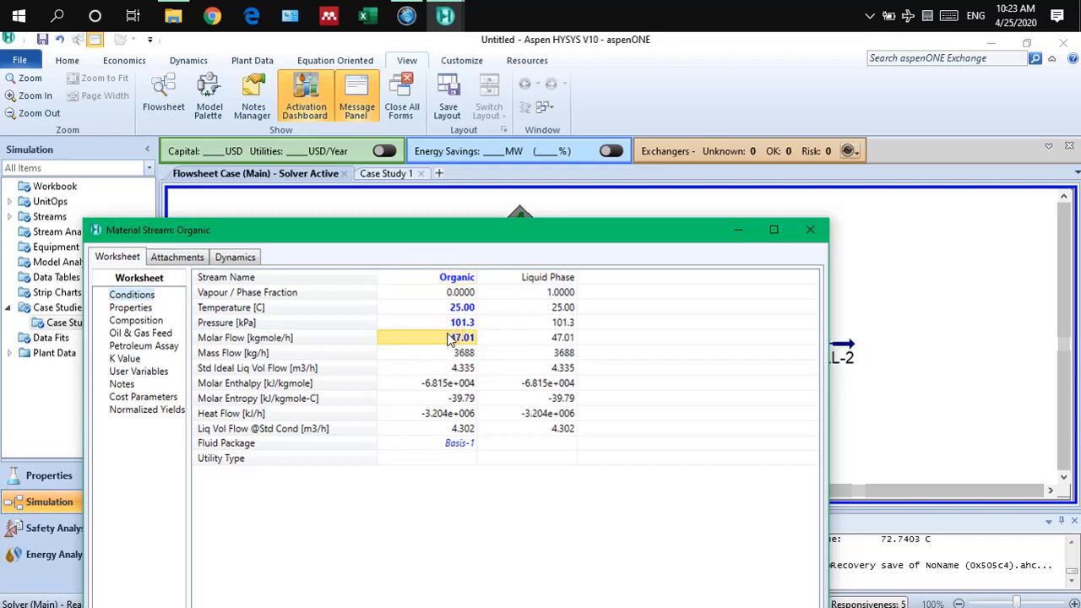
type("100")
key("Return")
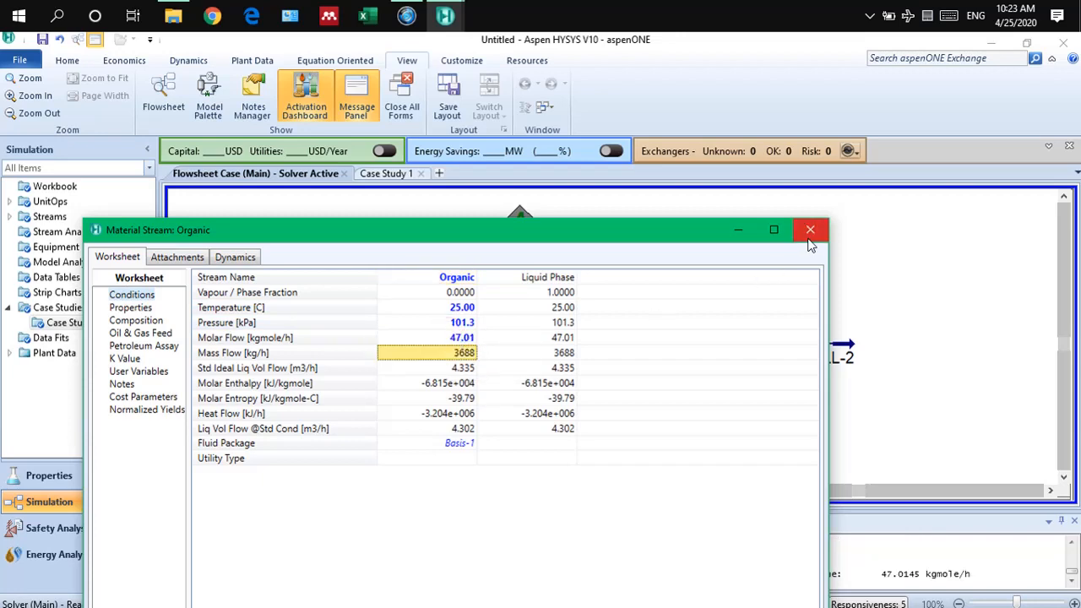
left_click(810, 229)
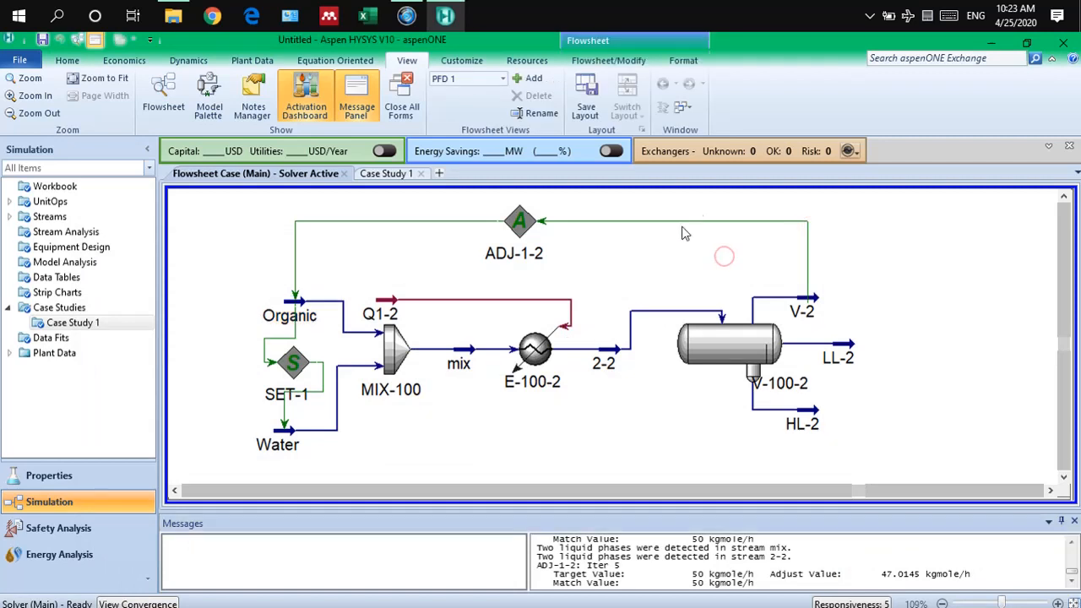
- Delete the ADJ-1-2 Adjust operation from the flowsheet
left_click(522, 221)
key("Delete")
key("Return")
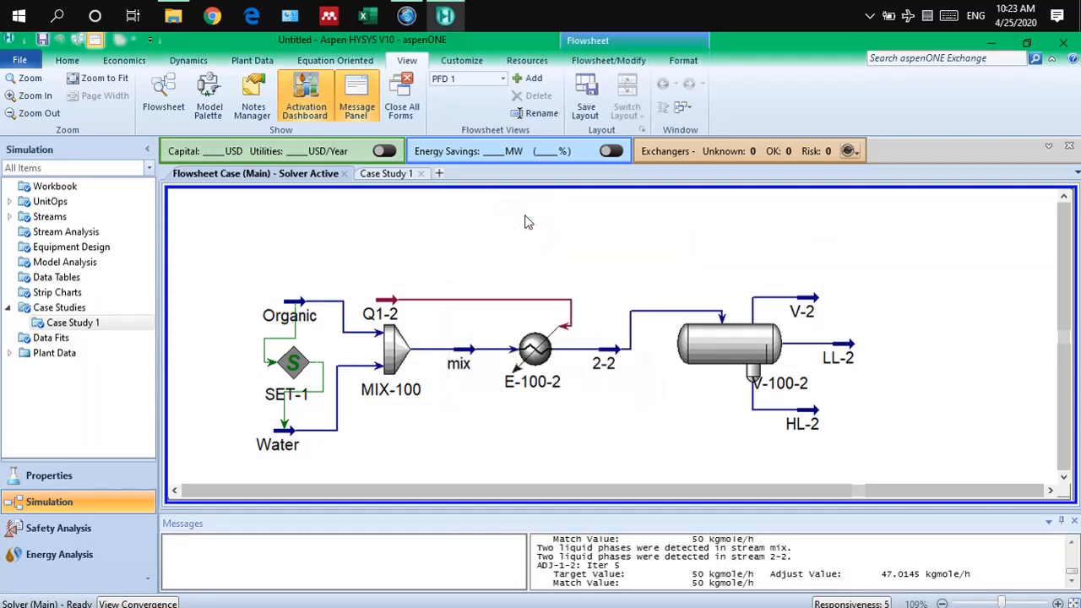
- Set the Organic stream's molar flow to 100 kgmole/h and close the stream window
left_click(298, 312)
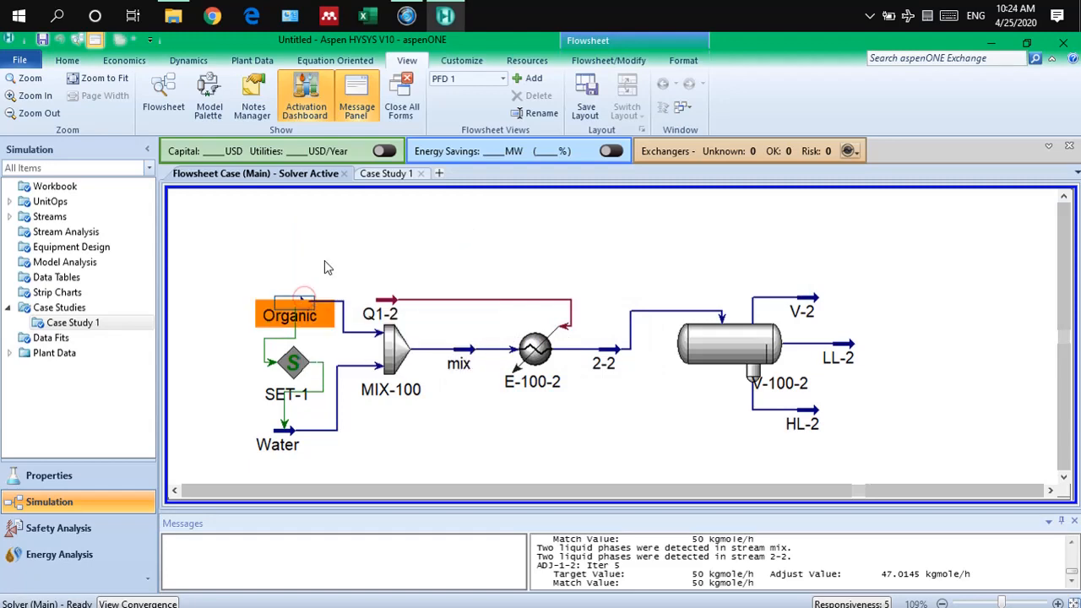
left_click(324, 260)
left_click(299, 310)
double_click(300, 310)
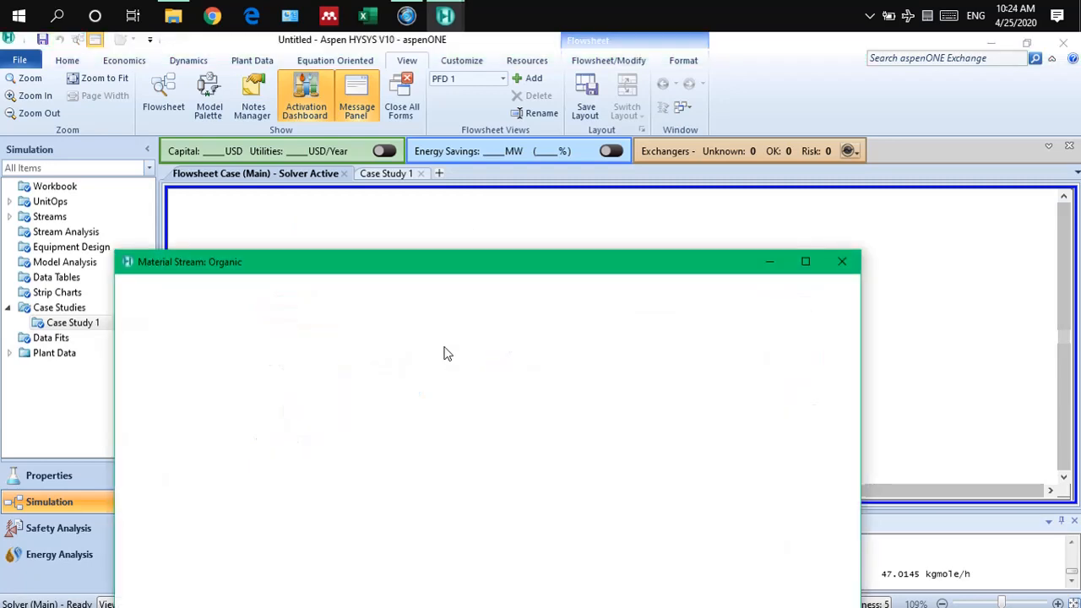
left_click(493, 369)
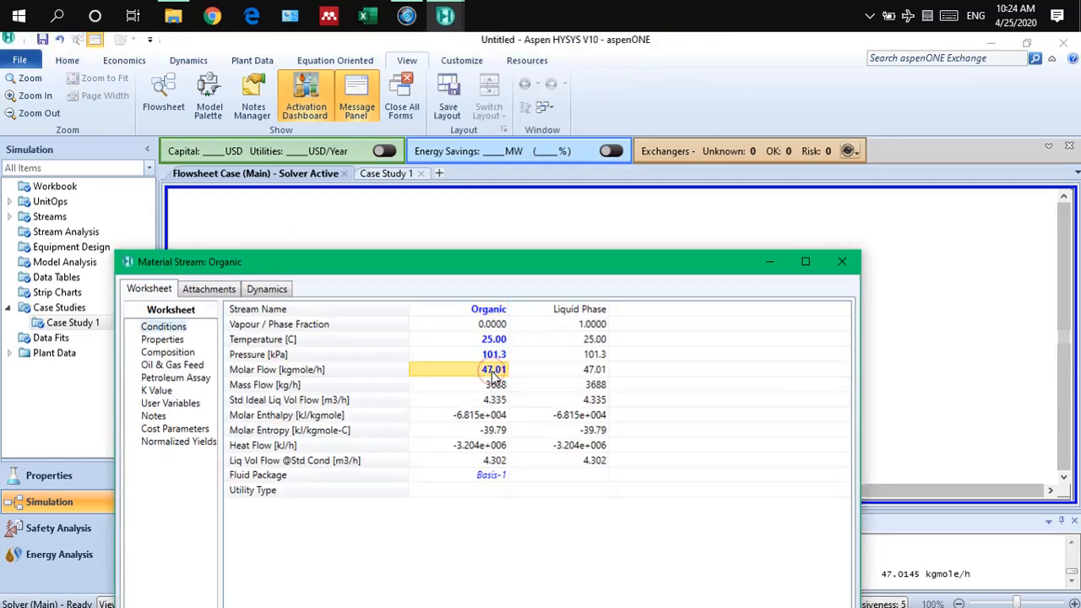
type("100")
key("Return")
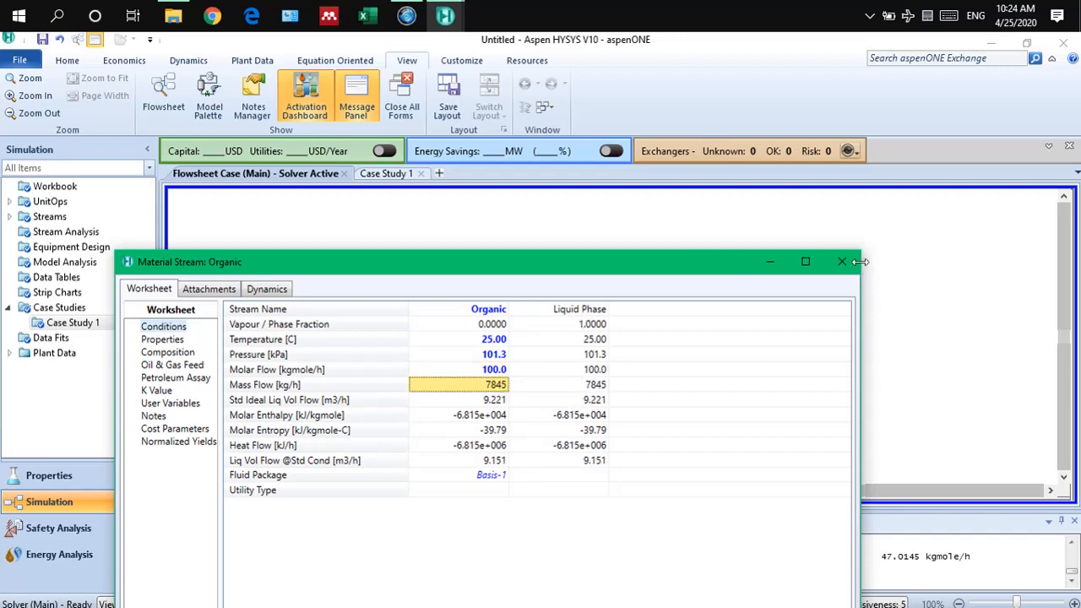
left_click(836, 261)
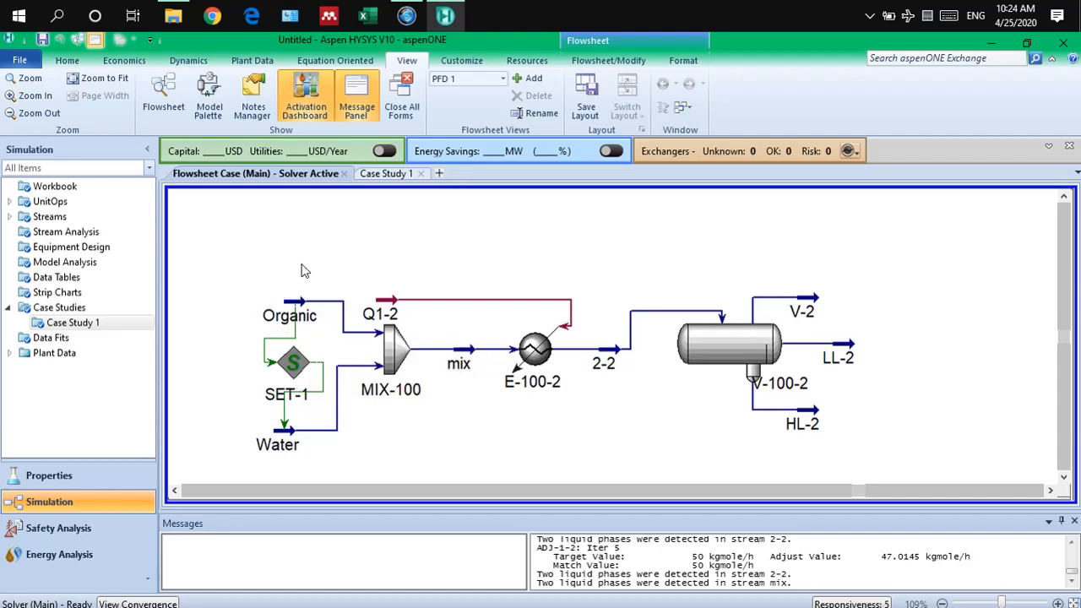
- Move the Q1-2 energy stream directly above heater E-100-2
left_click(384, 304)
left_click_drag(385, 304, 533, 304)
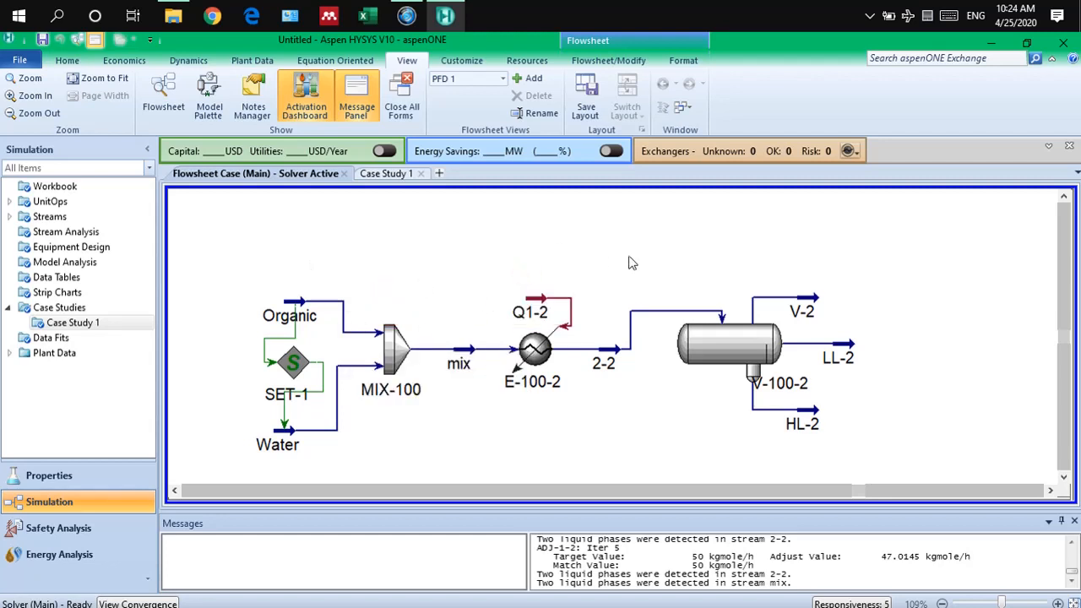
mouse_move(794, 309)
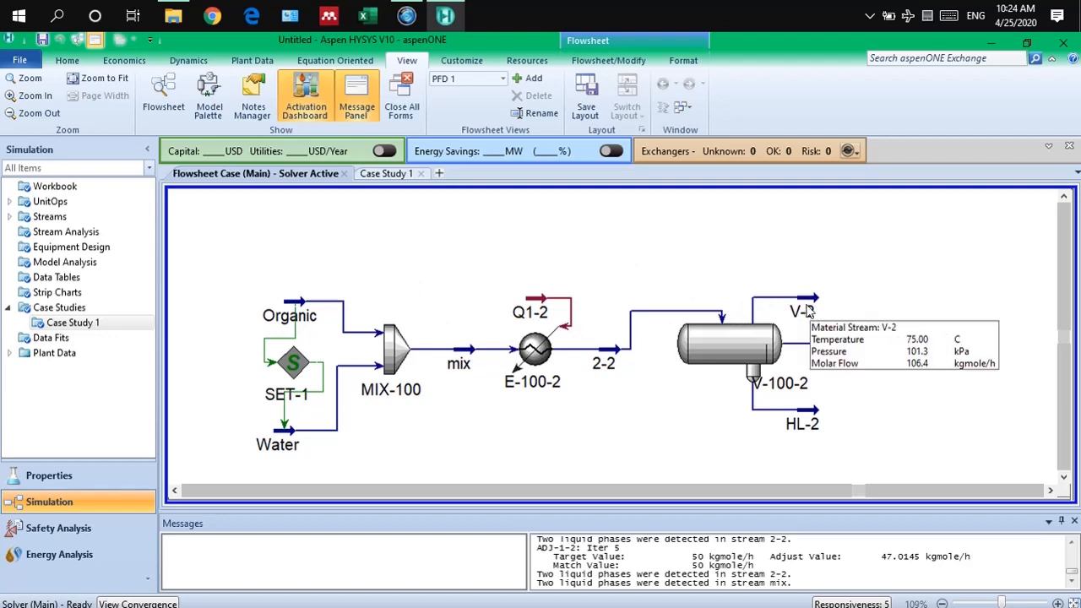
mouse_move(289, 438)
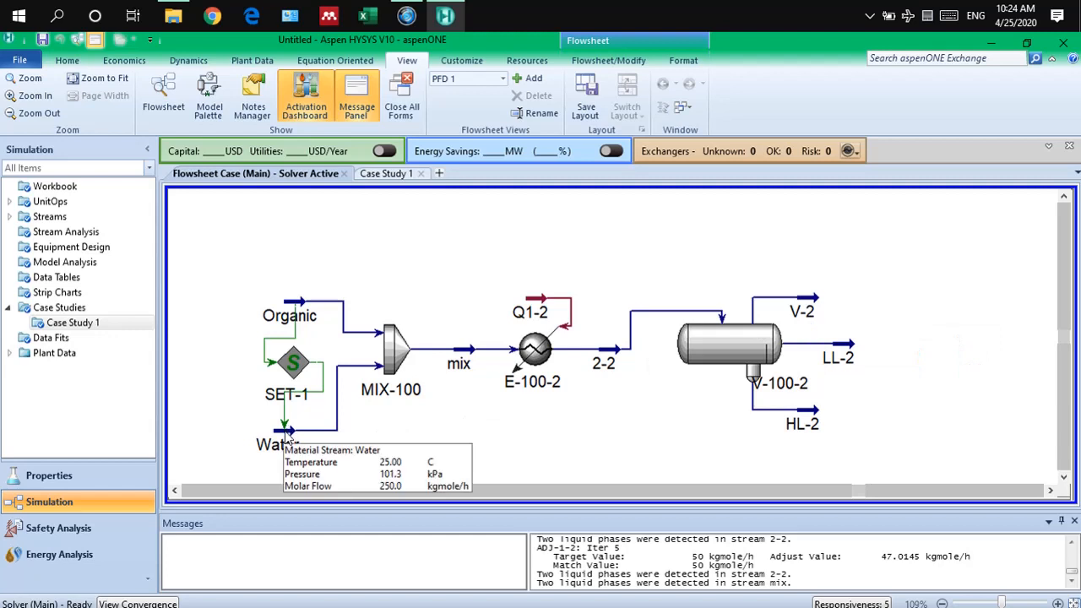
mouse_move(312, 314)
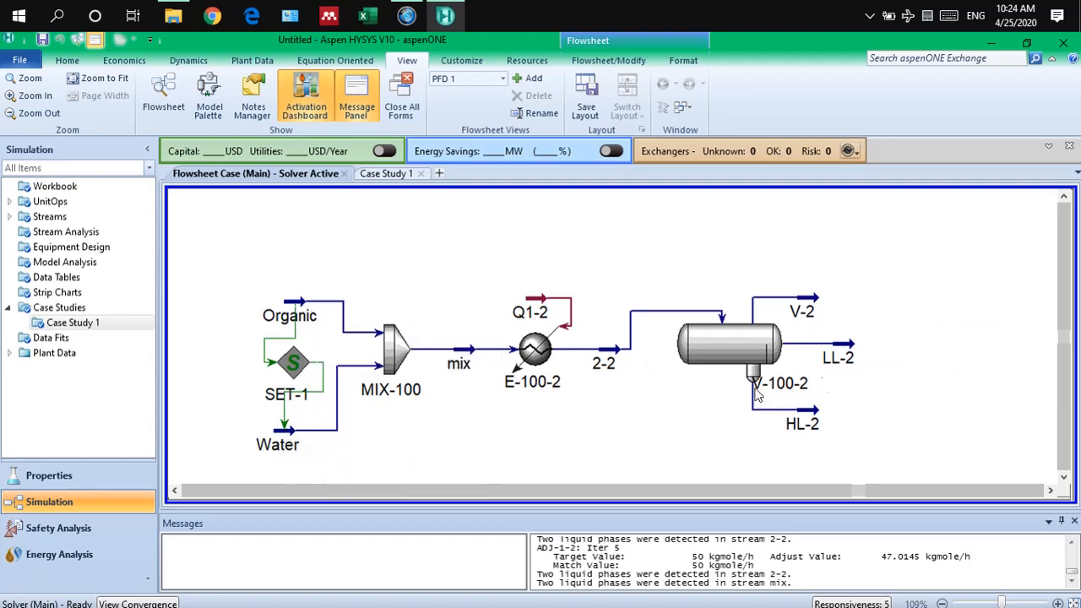
mouse_move(604, 361)
left_click(202, 94)
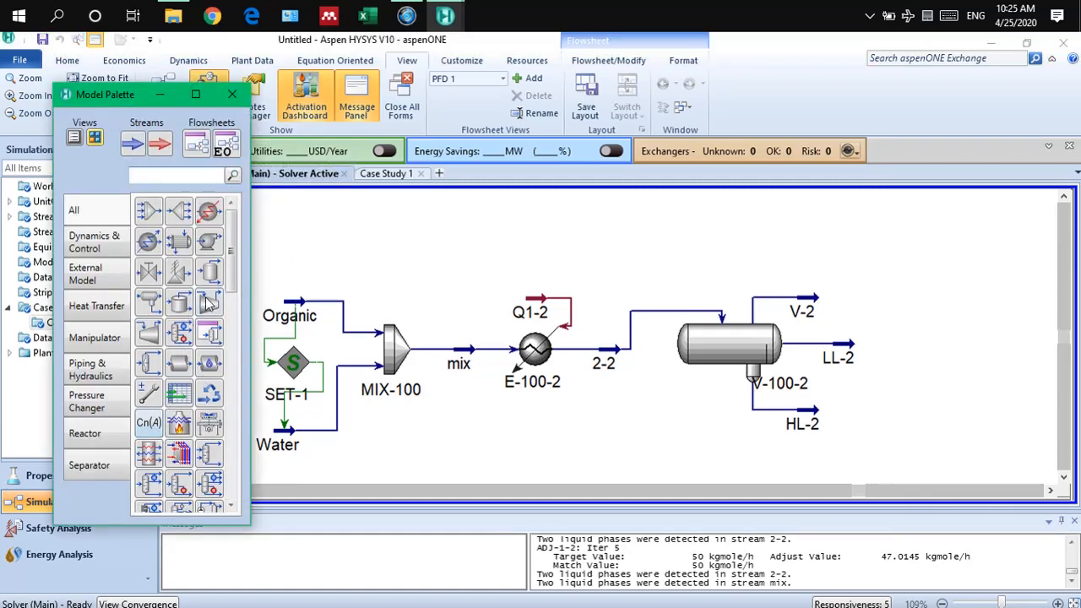
left_click(232, 94)
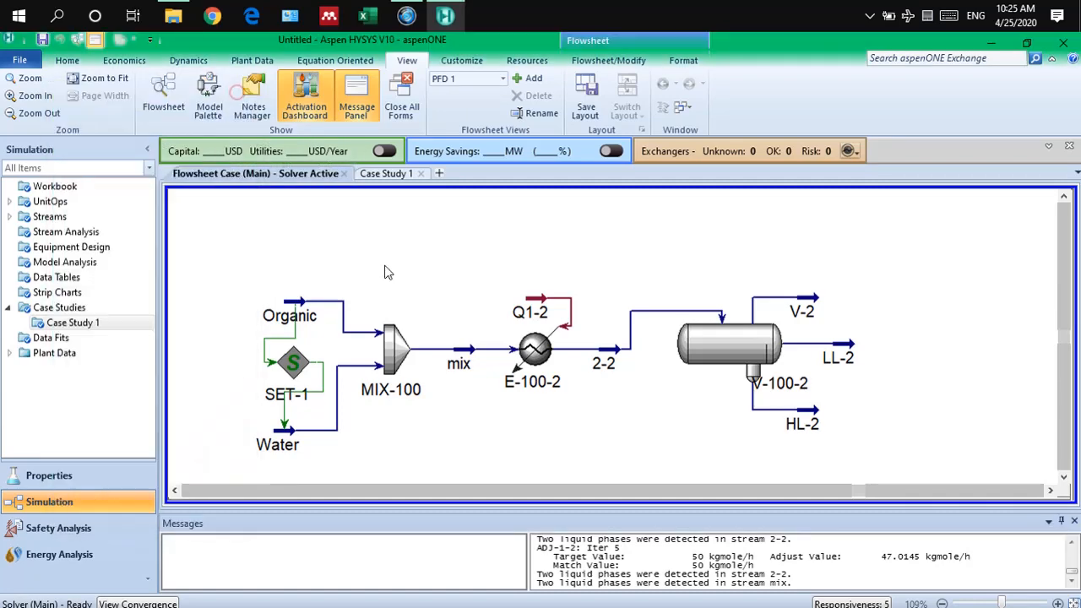
- Review SET-1's connections and select the Water stream's Molar Flow as its target variable
double_click(290, 371)
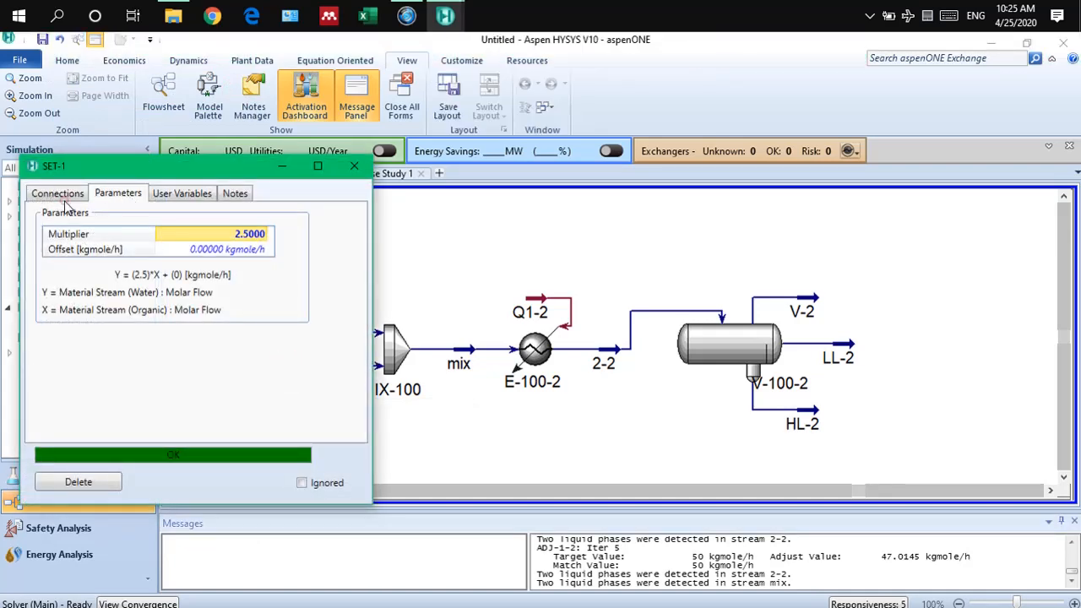
left_click(59, 193)
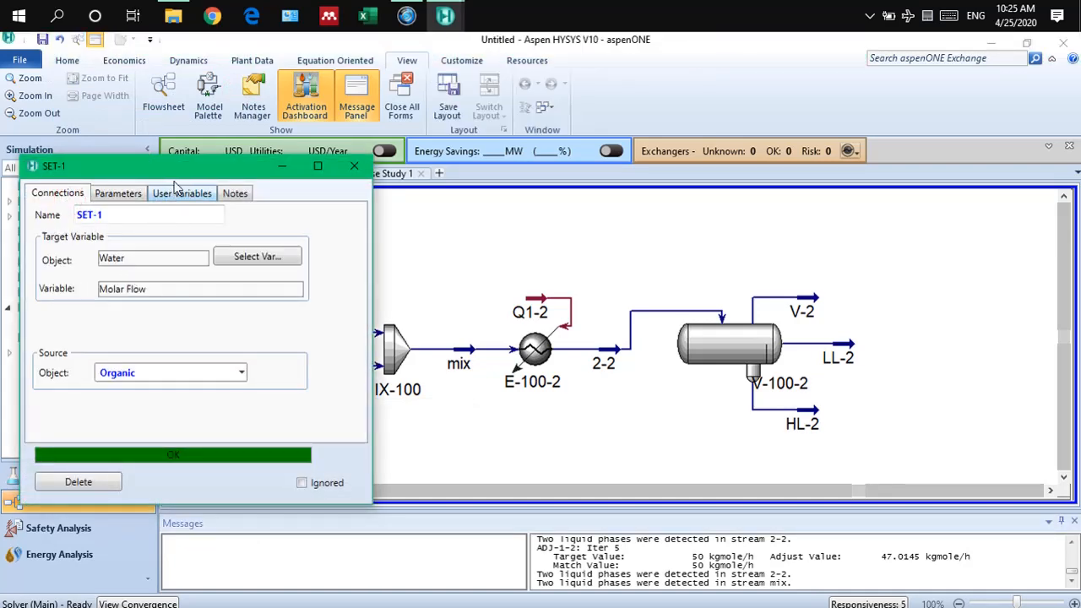
left_click_drag(180, 170, 578, 183)
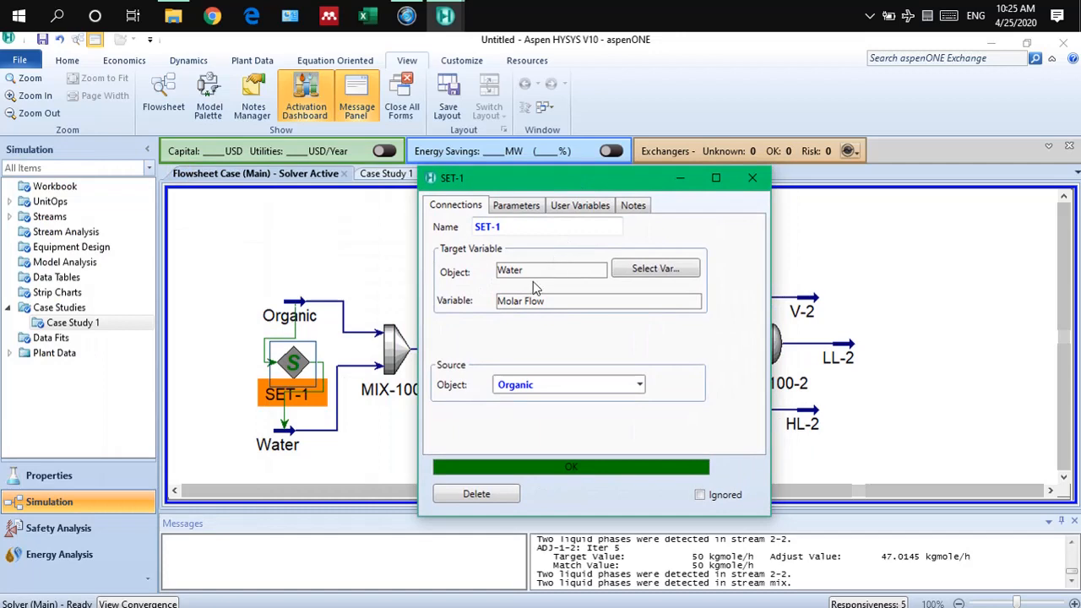
left_click(640, 270)
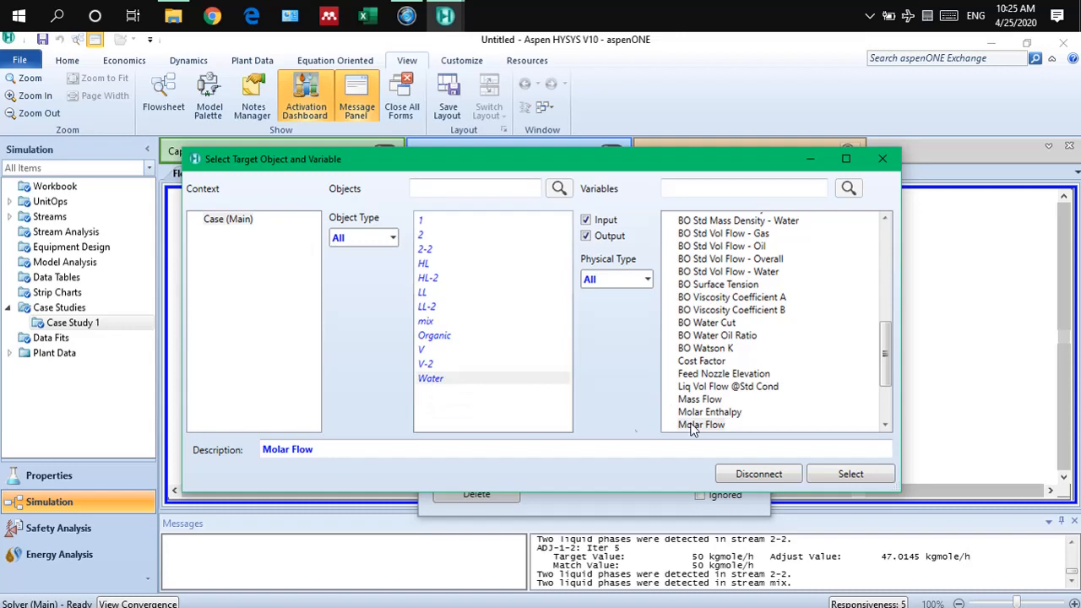
left_click(850, 474)
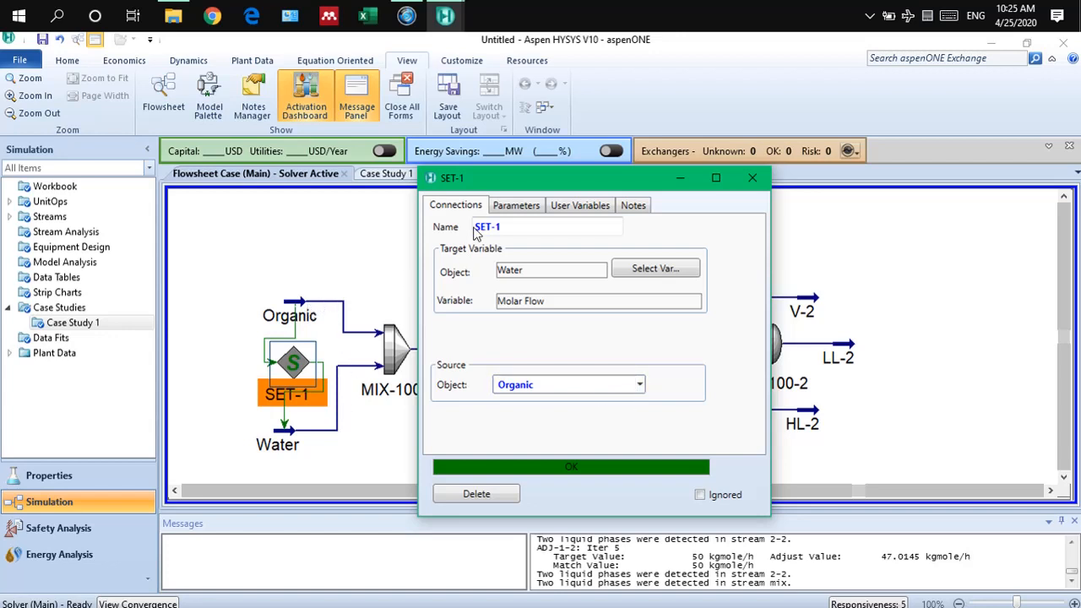
- Clear SET-1's multiplier, set it to 2.5 again, and close the Set operation's window
left_click(516, 207)
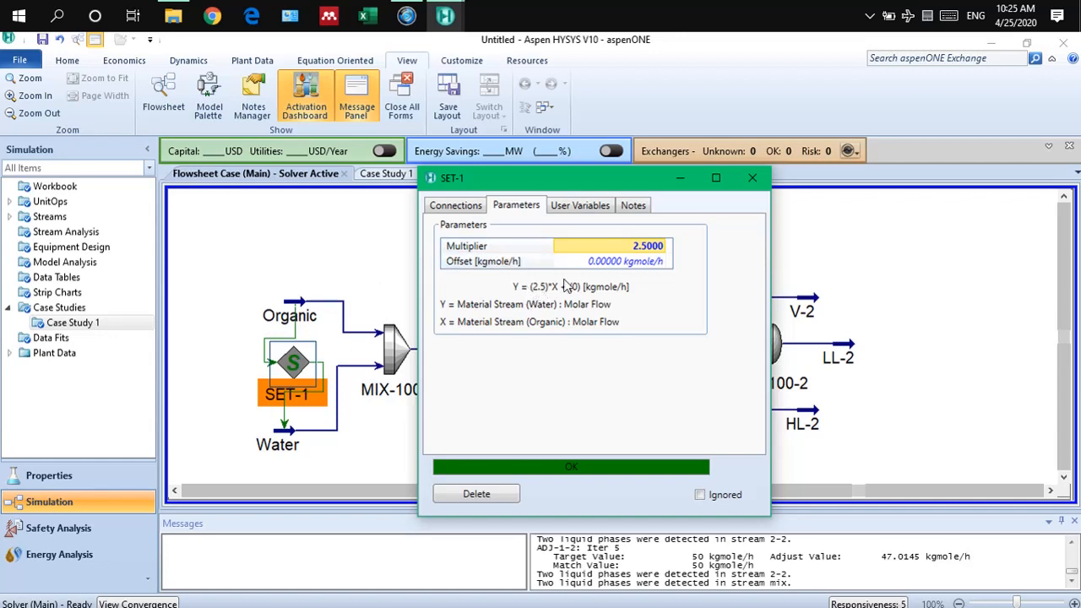
key("Delete")
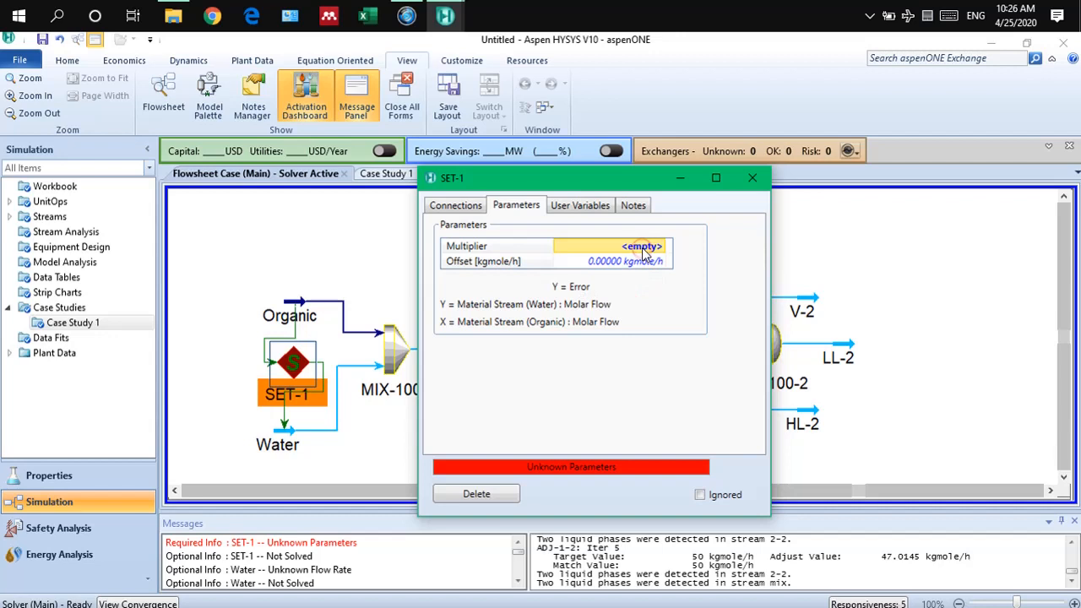
type("2.5")
key("Return")
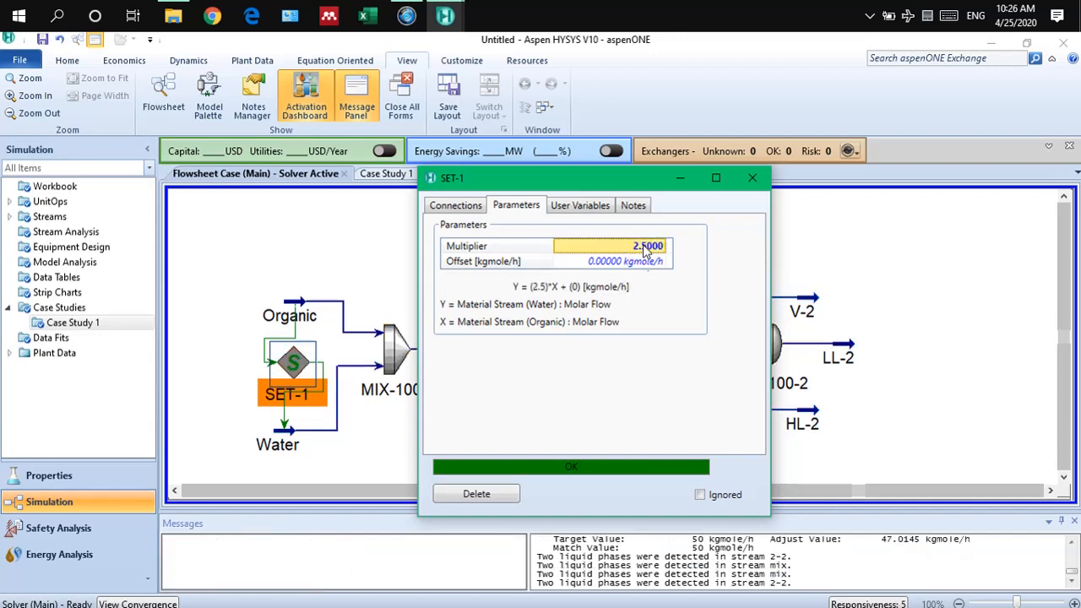
left_click(656, 345)
left_click(751, 178)
left_click(263, 231)
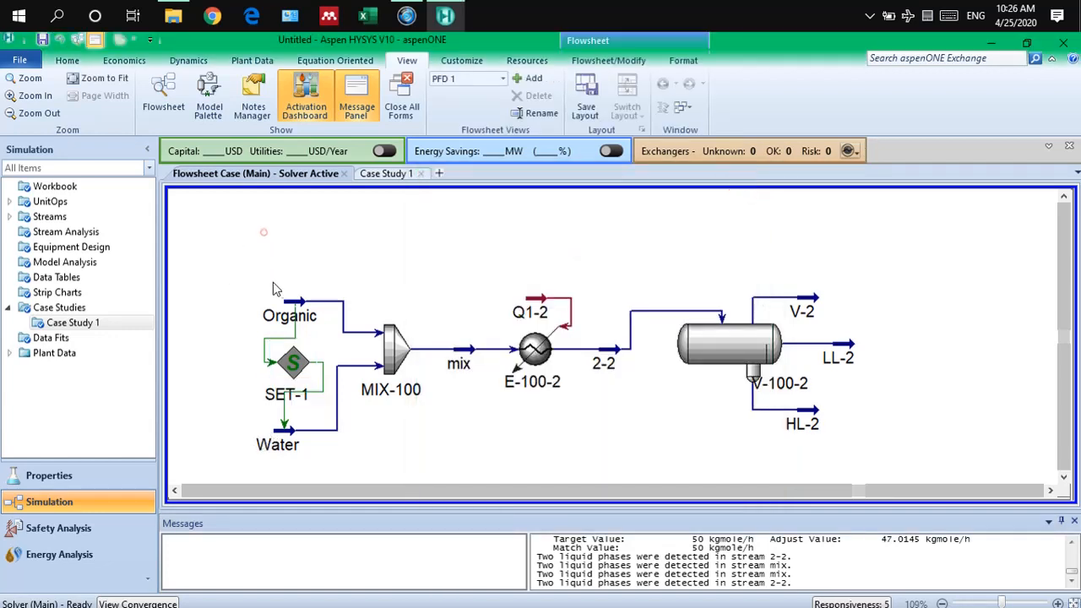
- Set the Organic stream's molar flow to 1000 kgmole/h and close the stream window
left_click(305, 311)
double_click(338, 295)
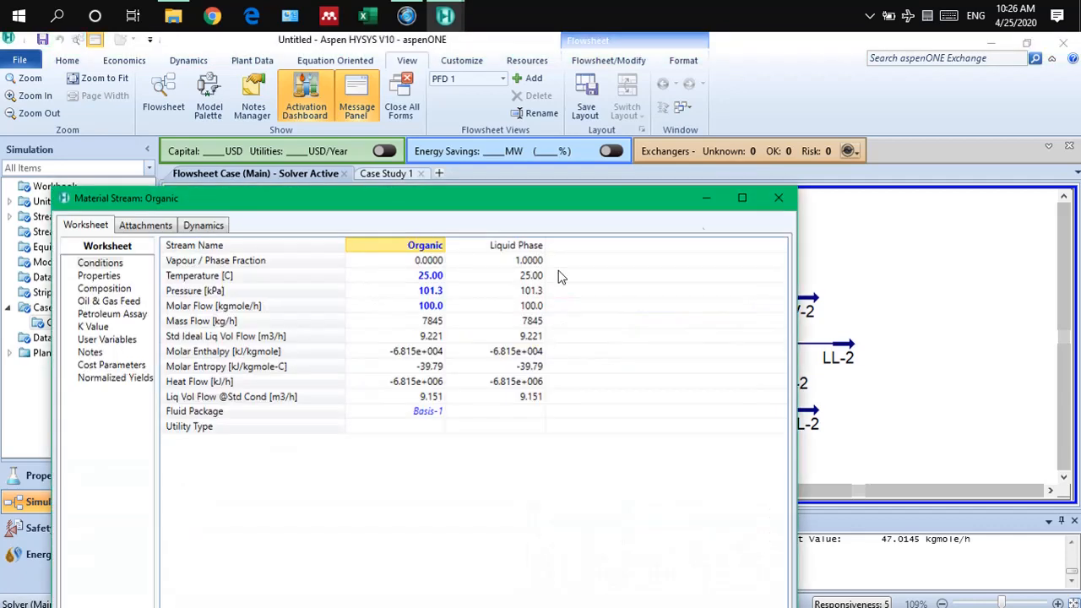
left_click(762, 196)
left_click(494, 253)
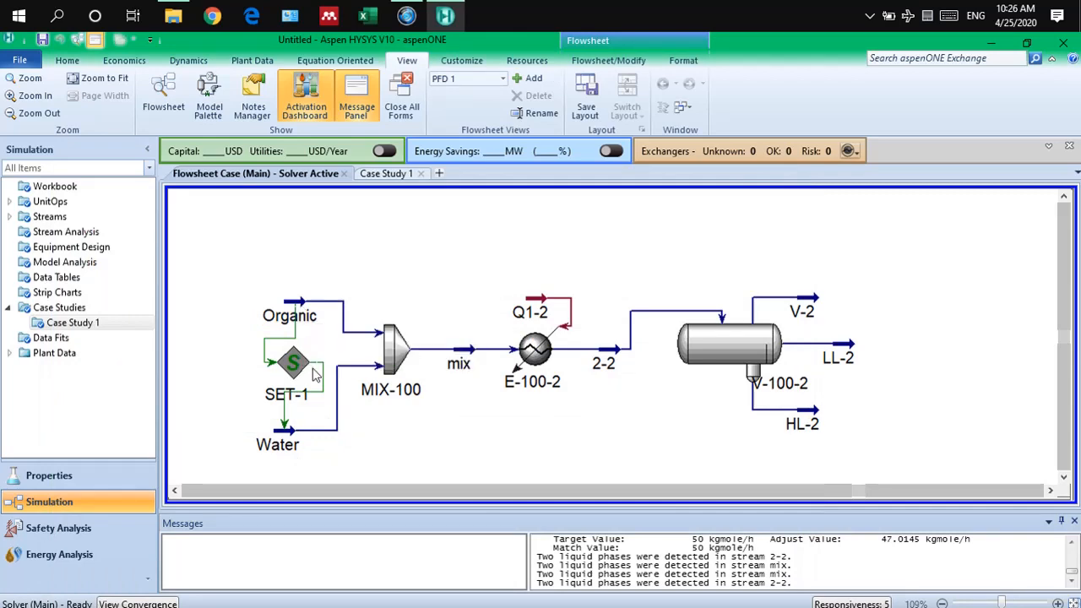
left_click(299, 301)
double_click(299, 301)
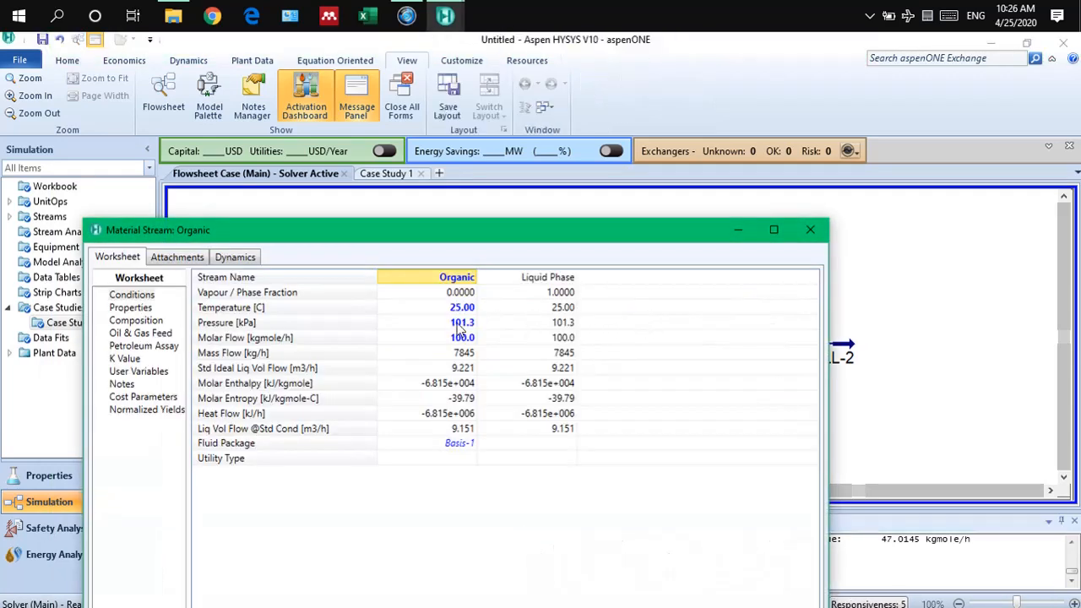
left_click(452, 338)
type("1000")
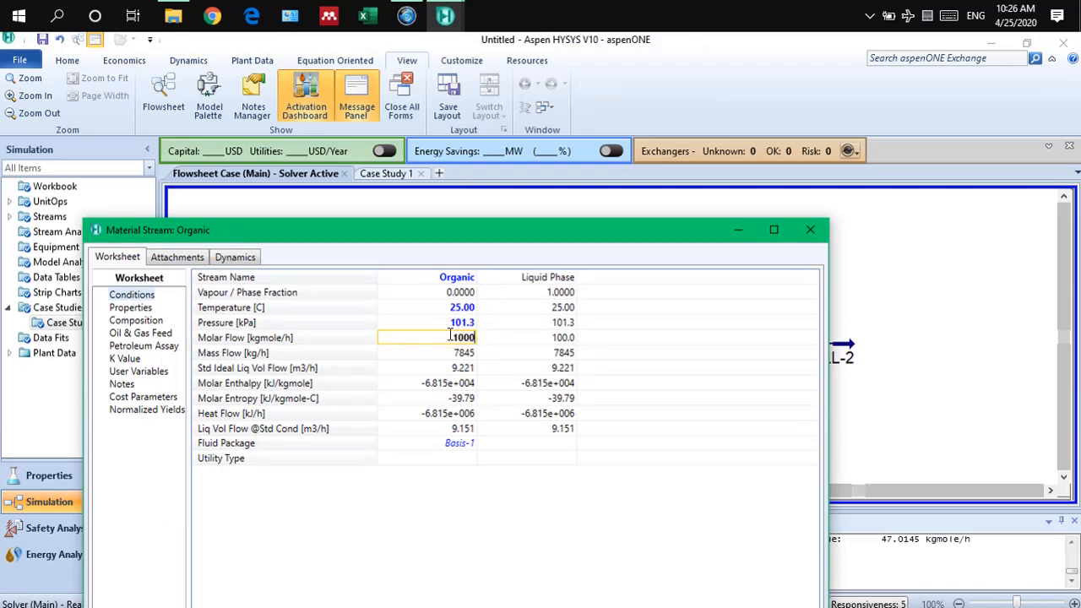
key("Return")
left_click(810, 229)
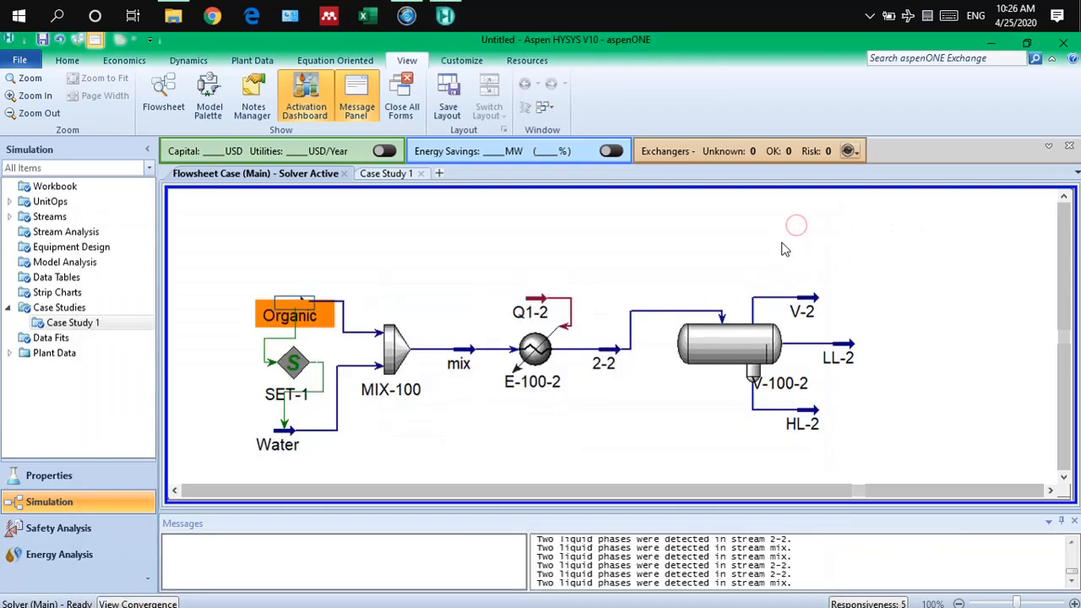
- Check SET-1's source and target molar flow values on the flowsheet
mouse_move(297, 437)
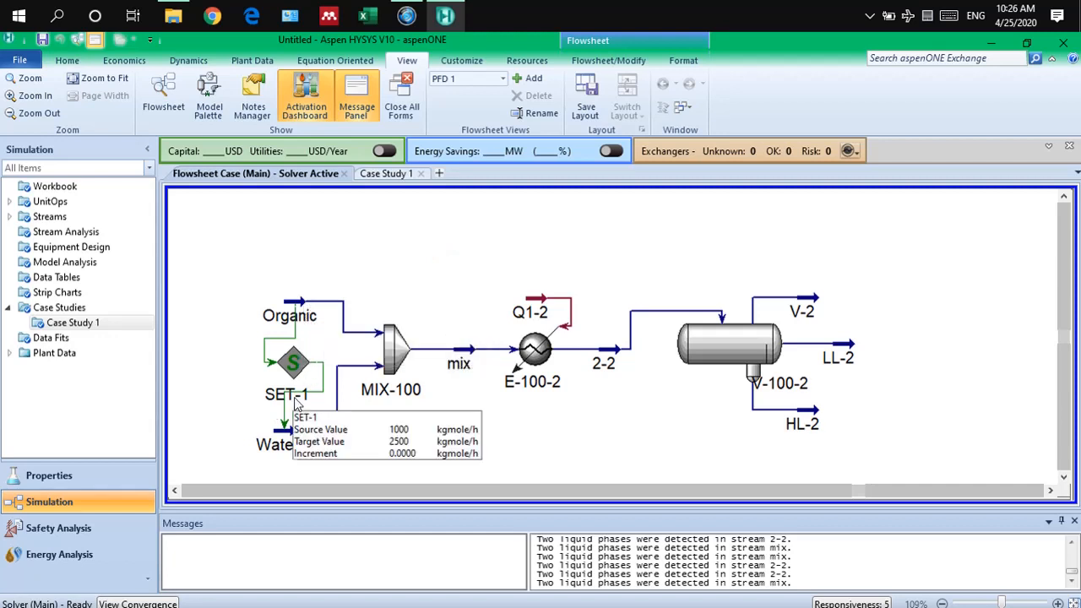
mouse_move(314, 378)
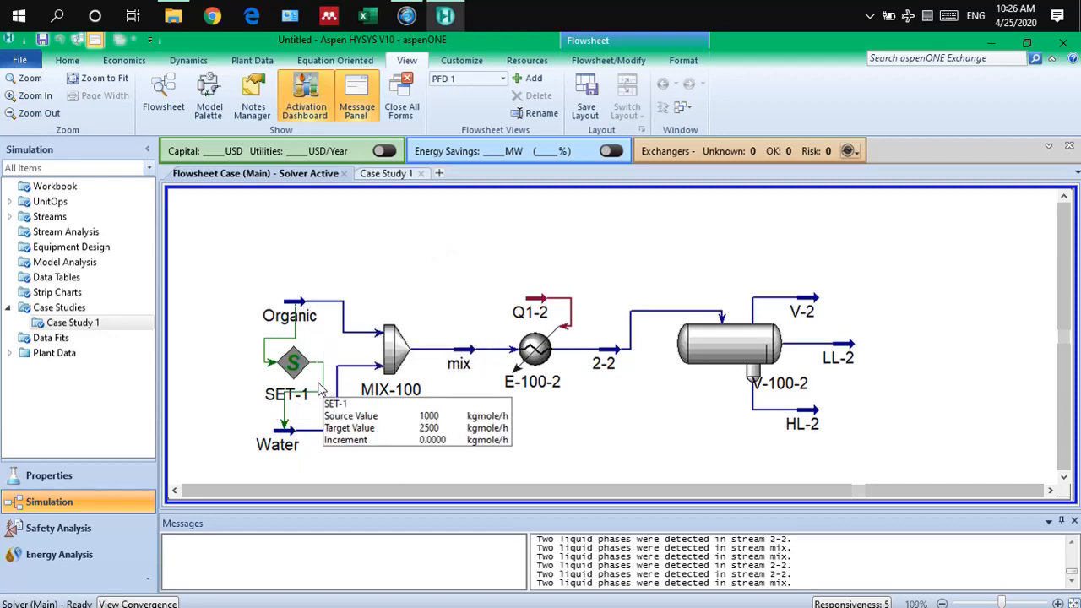
left_click(294, 303)
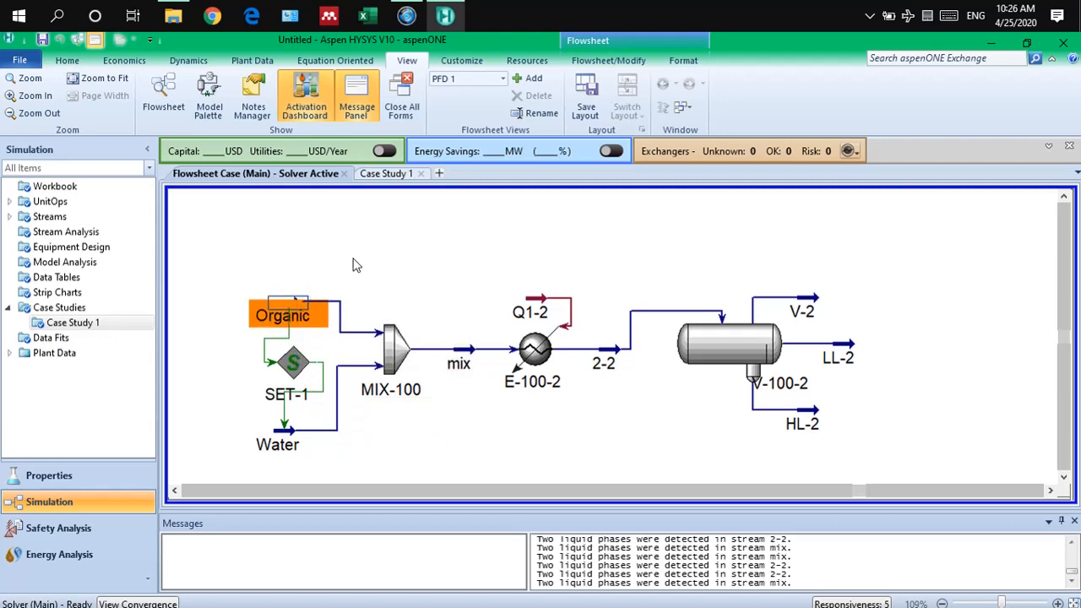
left_click(355, 266)
left_click(292, 361)
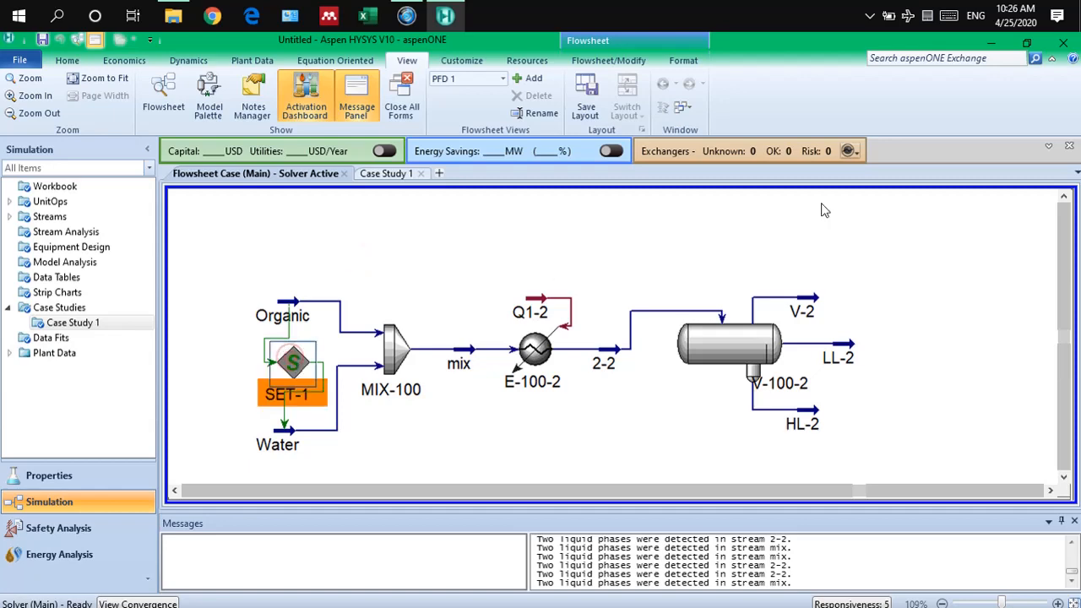
double_click(292, 361)
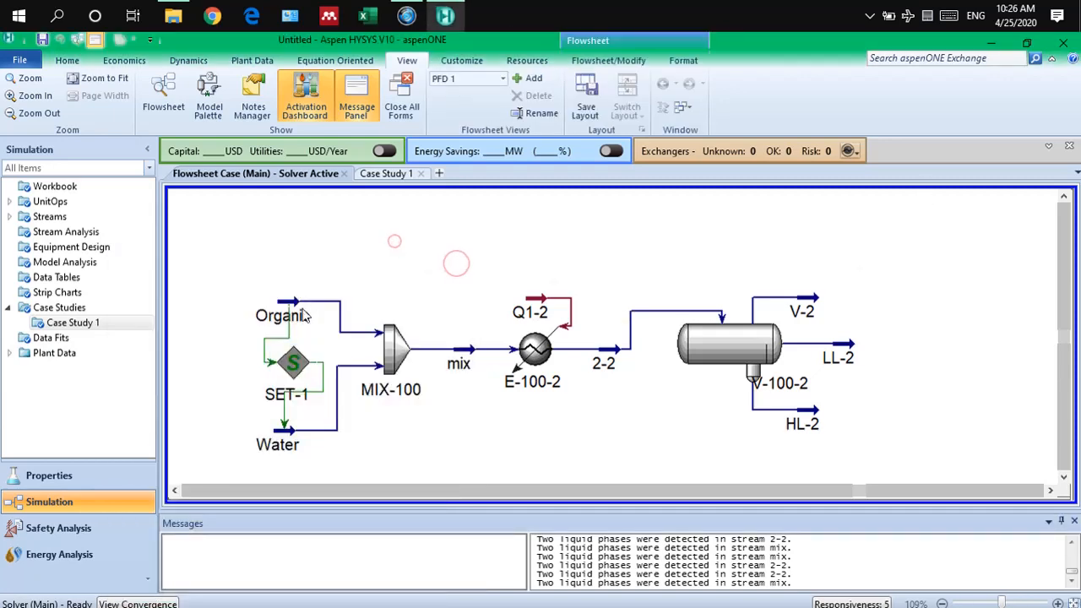
- Set the Organic stream's molar flow back to 100 kgmole/h and close its window
left_click(291, 306)
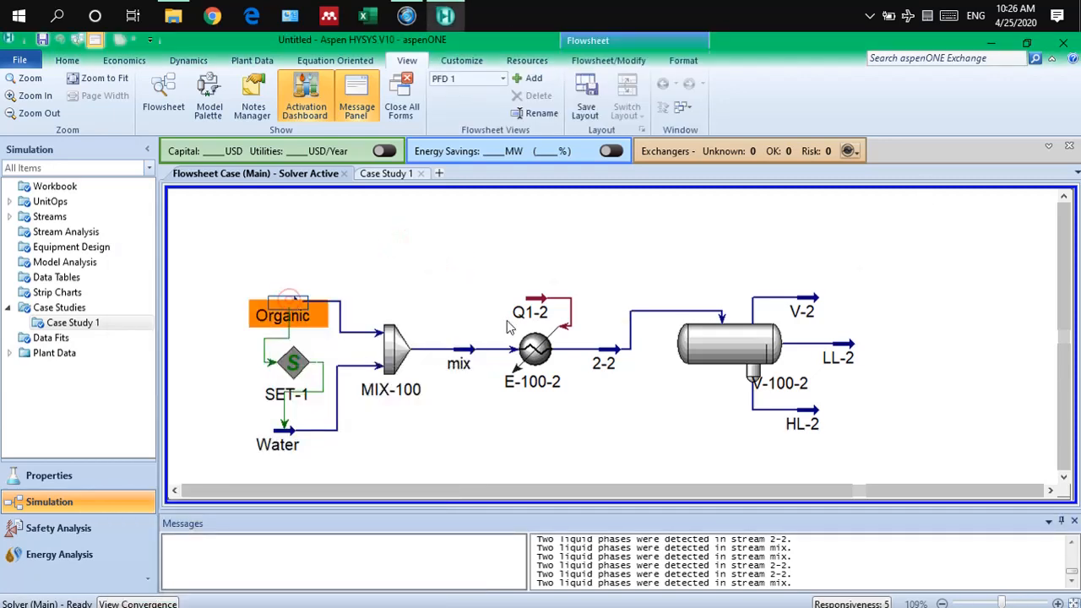
double_click(291, 306)
left_click(401, 273)
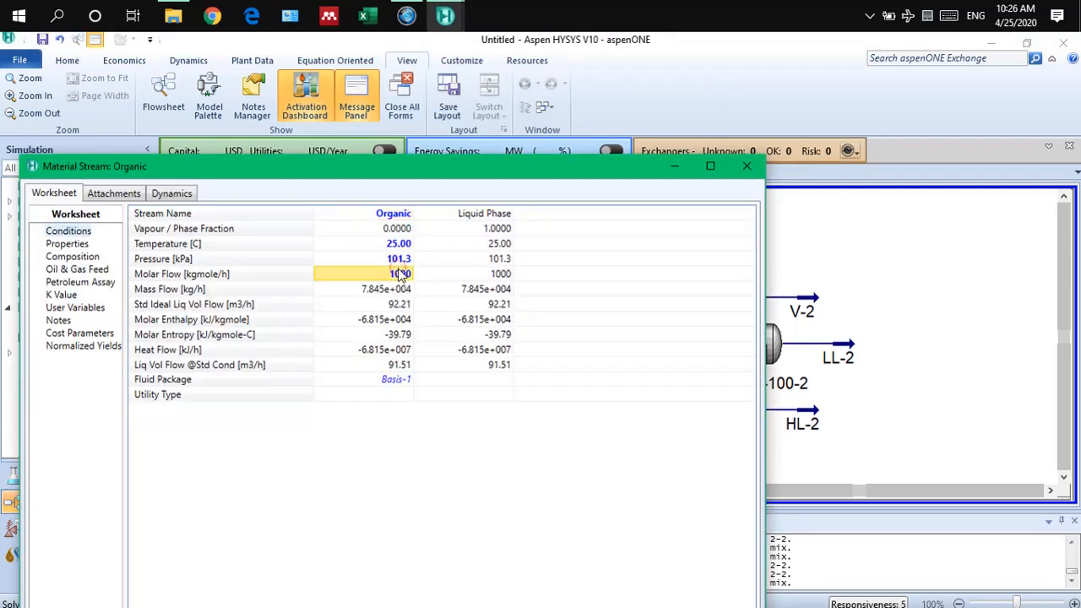
type("100")
key("Return")
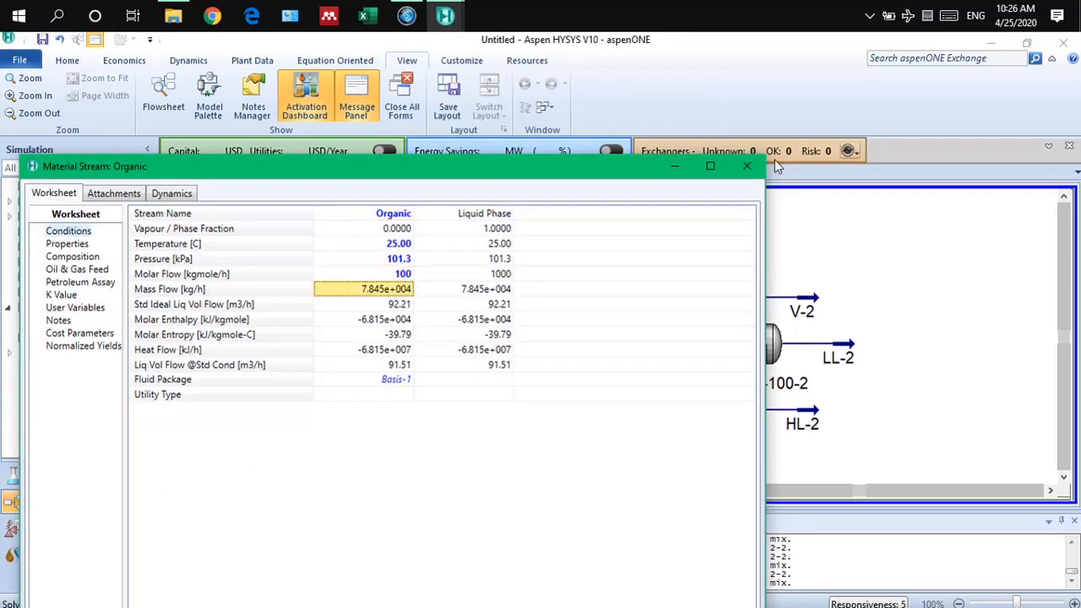
left_click(747, 166)
left_click(395, 253)
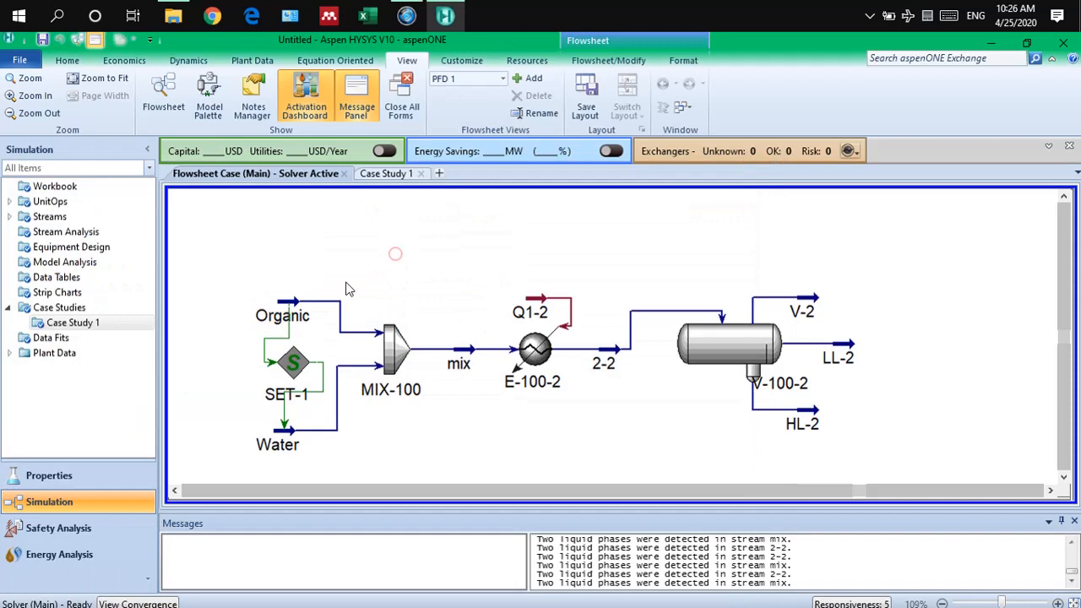
- Review the Organic stream's composition and conditions, and close its window
double_click(295, 307)
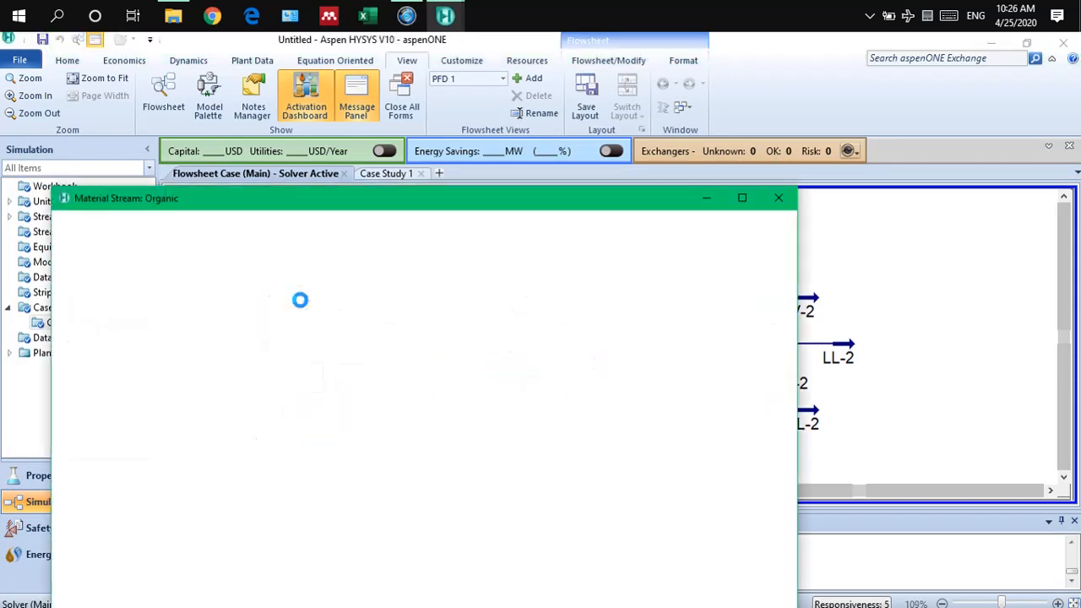
left_click(95, 289)
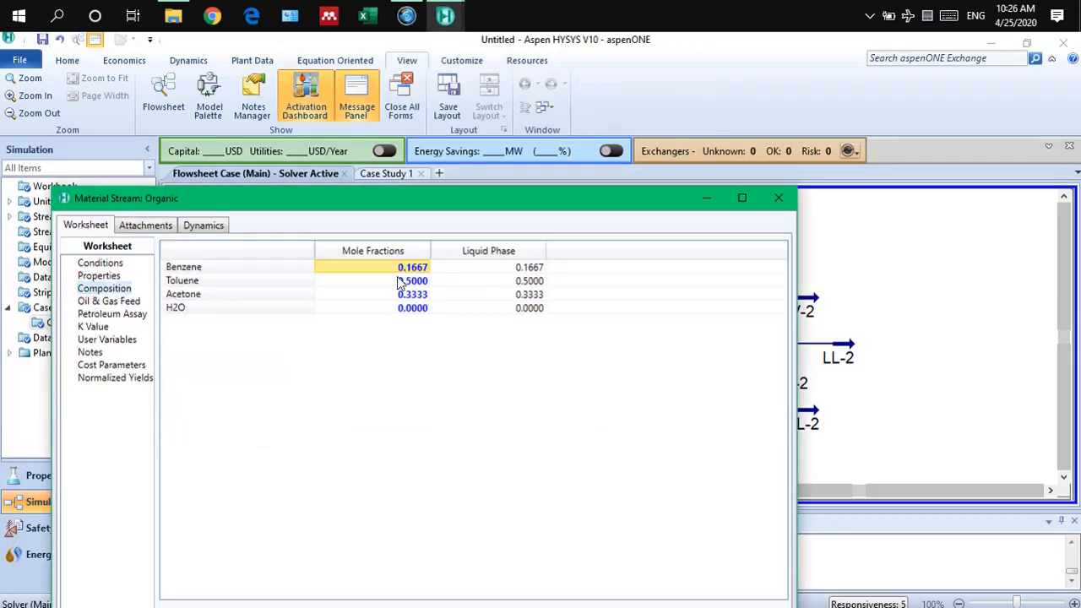
left_click(117, 263)
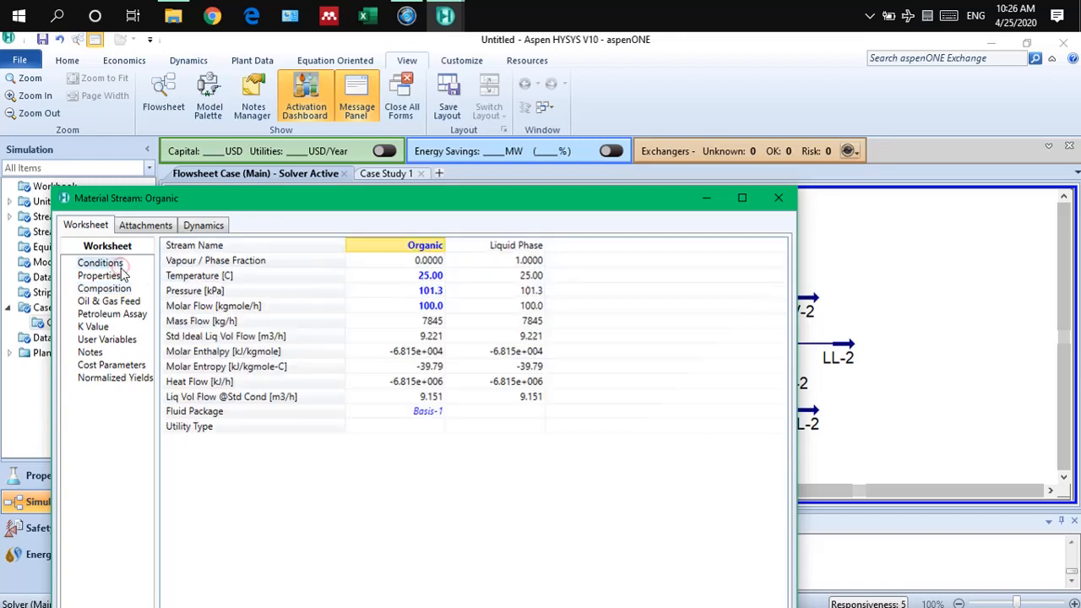
left_click(778, 198)
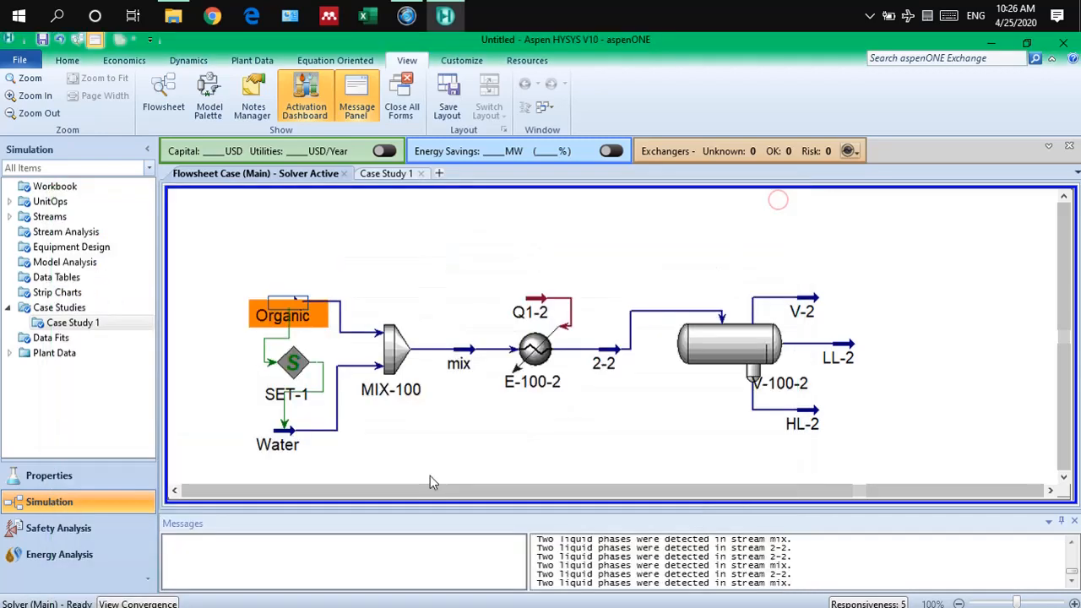
- Review the Water stream's composition and conditions
left_click(278, 429)
double_click(277, 429)
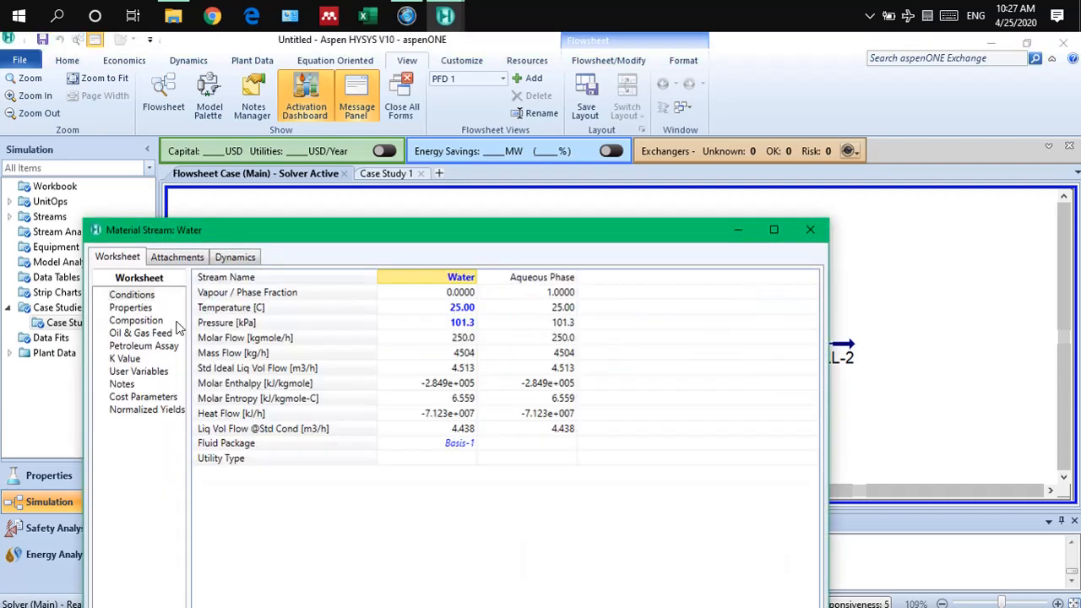
left_click(135, 321)
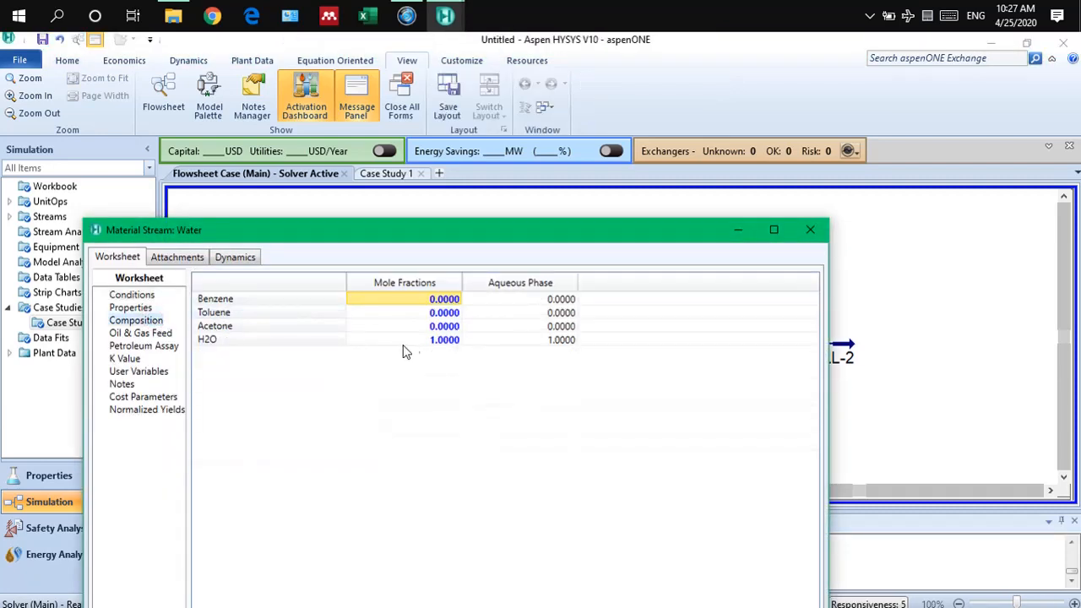
left_click(132, 295)
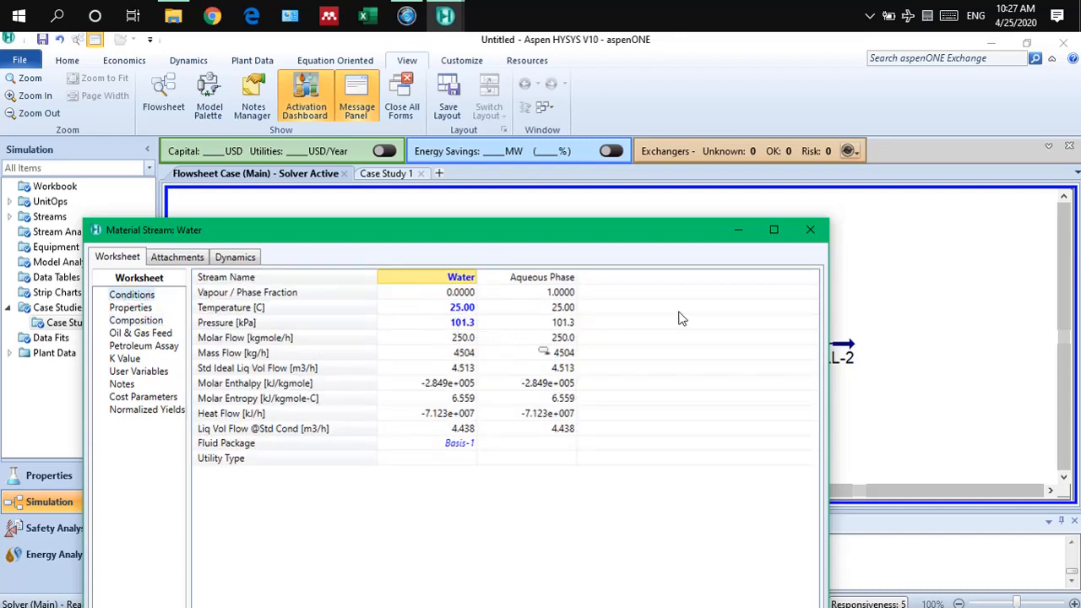
- Close the Water stream's window and check the Organic and V-2 streams' conditions on the flowsheet
left_click(810, 229)
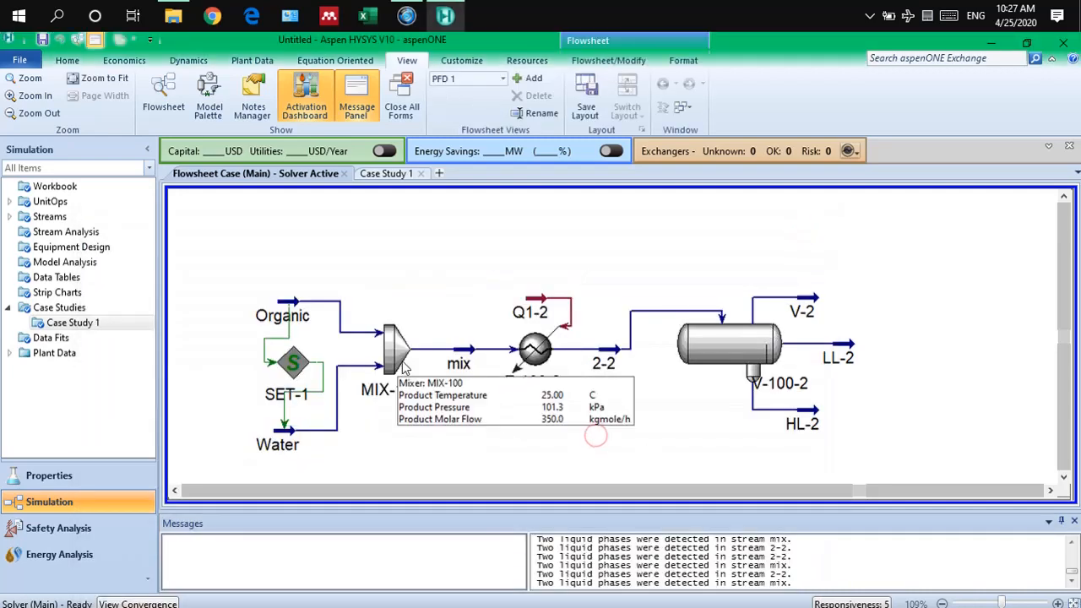
mouse_move(606, 356)
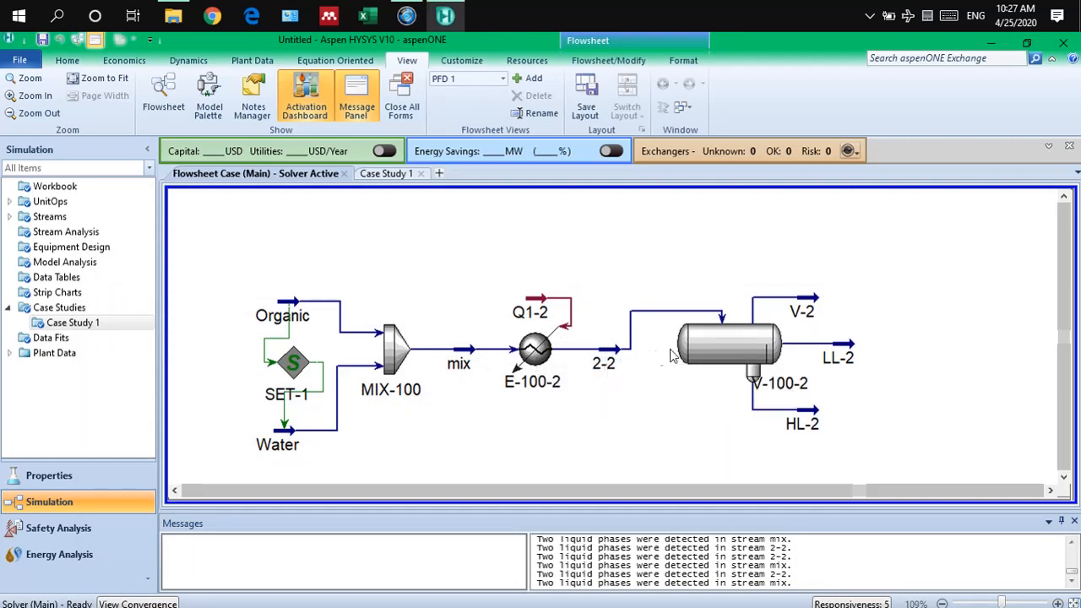
mouse_move(711, 349)
mouse_move(811, 306)
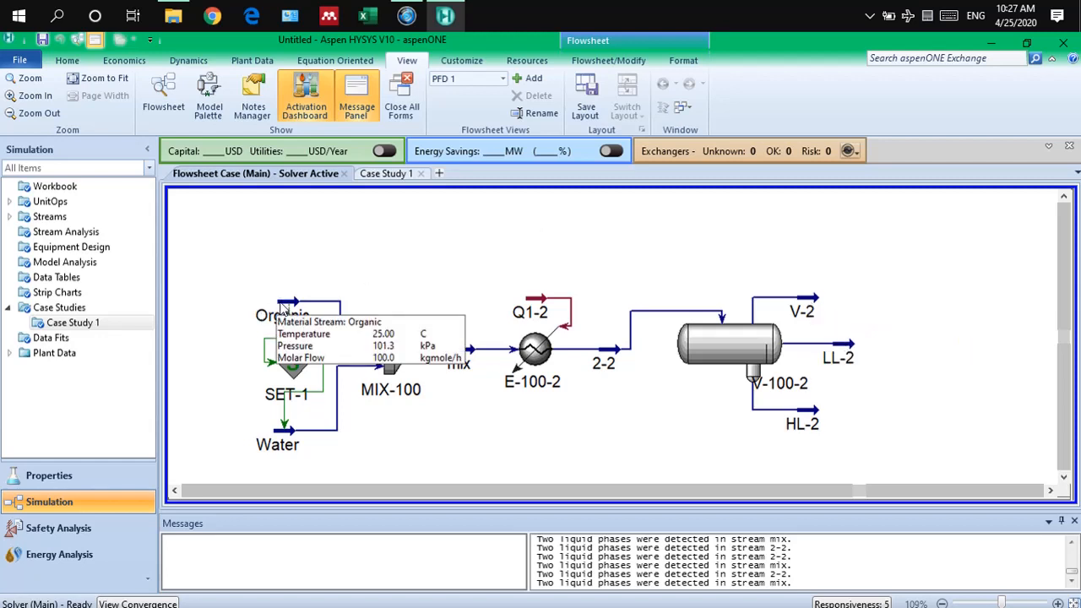
mouse_move(272, 307)
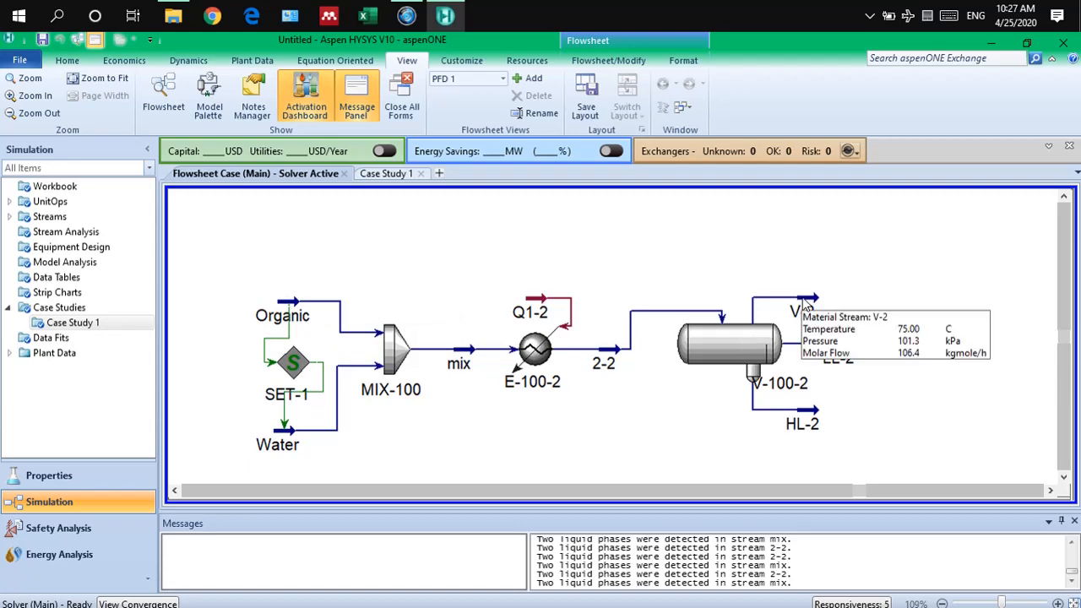
- Place a new Adjust block on the flowsheet above heat exchanger E-100-2 and close the model palette
left_click(211, 105)
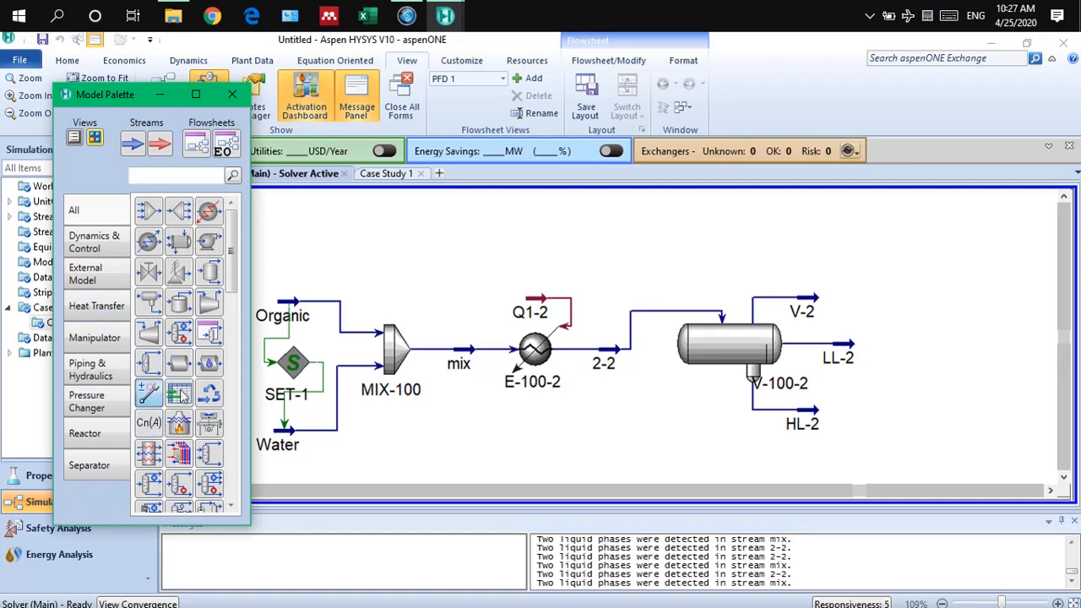
left_click_drag(180, 397, 591, 245)
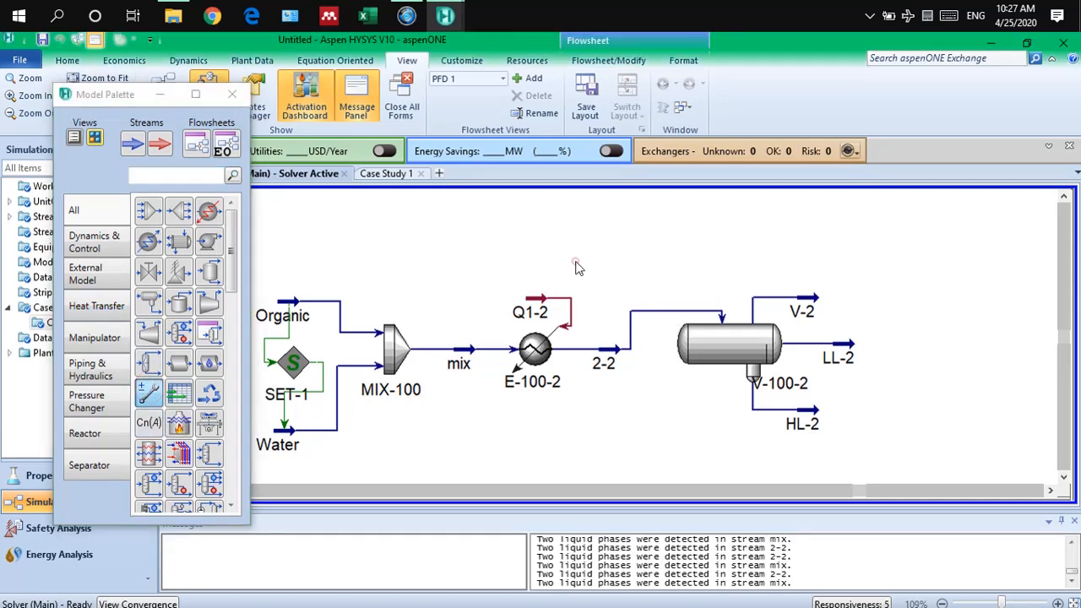
left_click(229, 95)
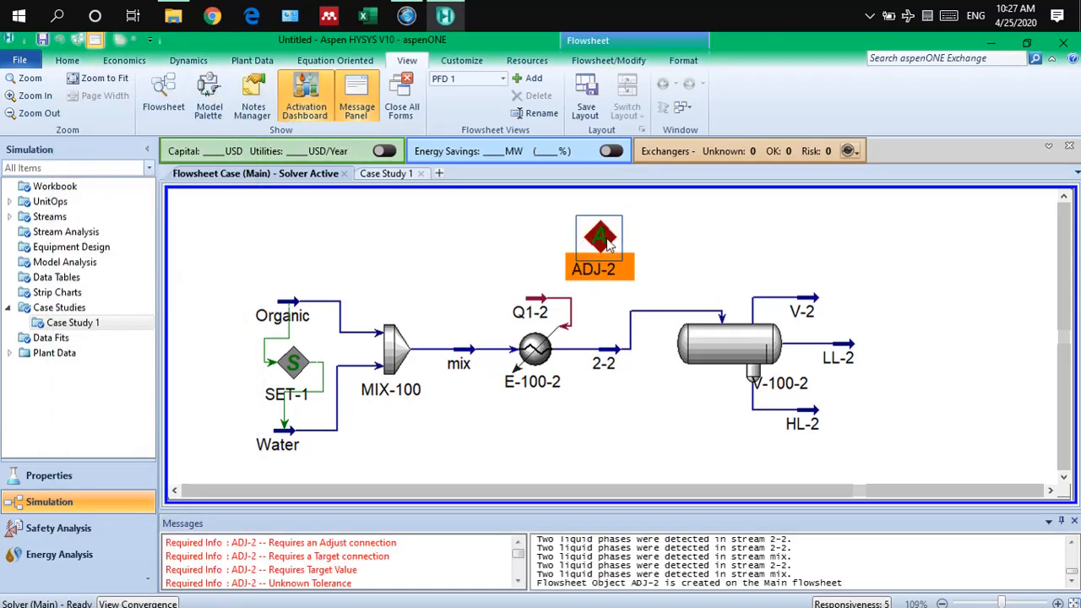
- Open the new Adjust block and set its adjusted variable to the Organic stream's Molar Flow
double_click(604, 239)
left_click_drag(390, 274, 239, 190)
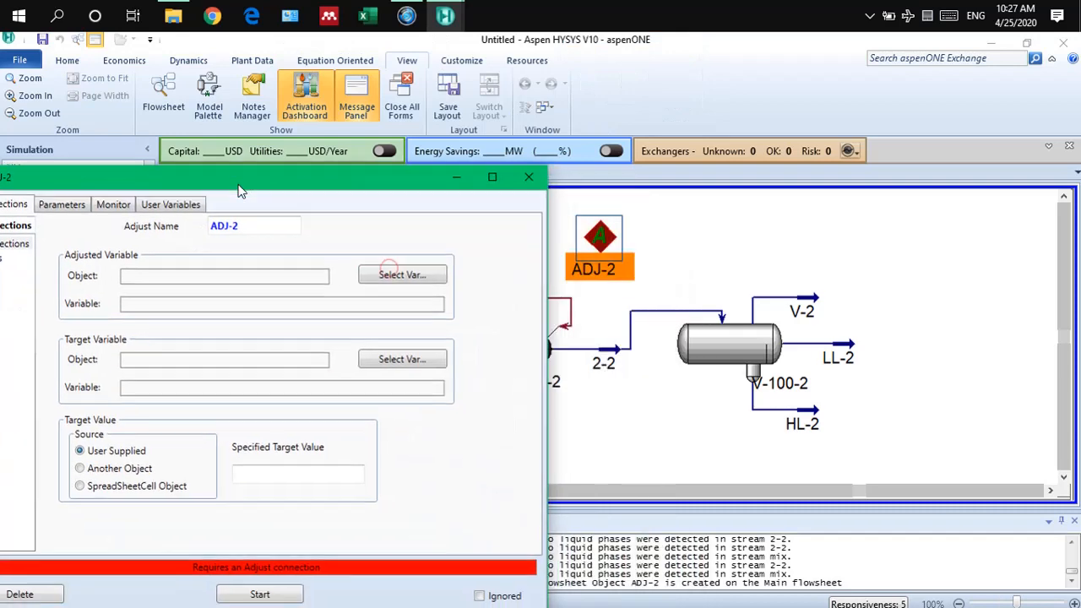
left_click(360, 278)
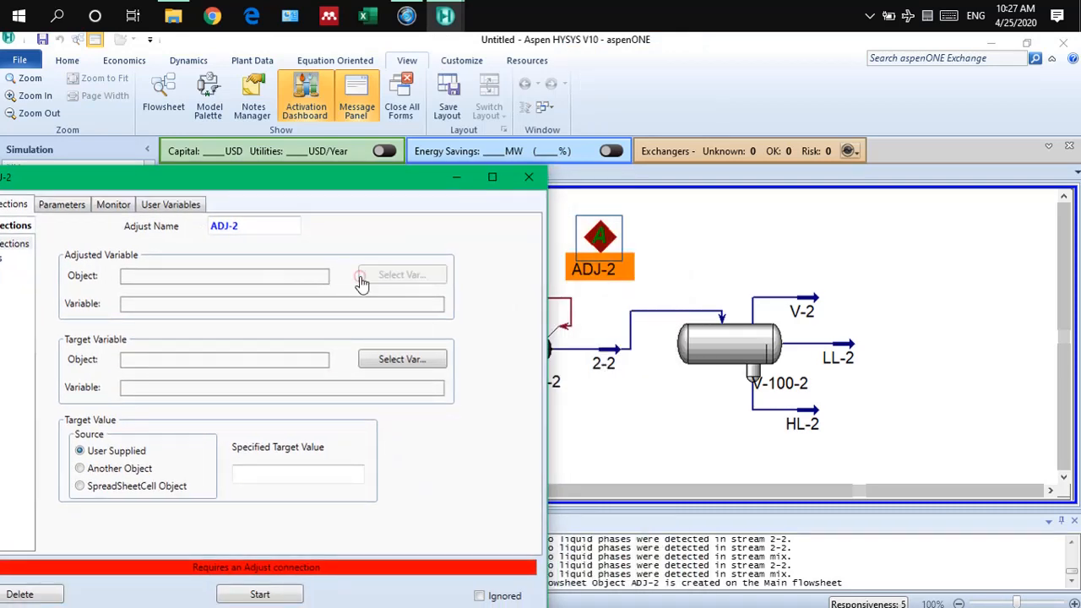
scroll(460, 385, "down", 5)
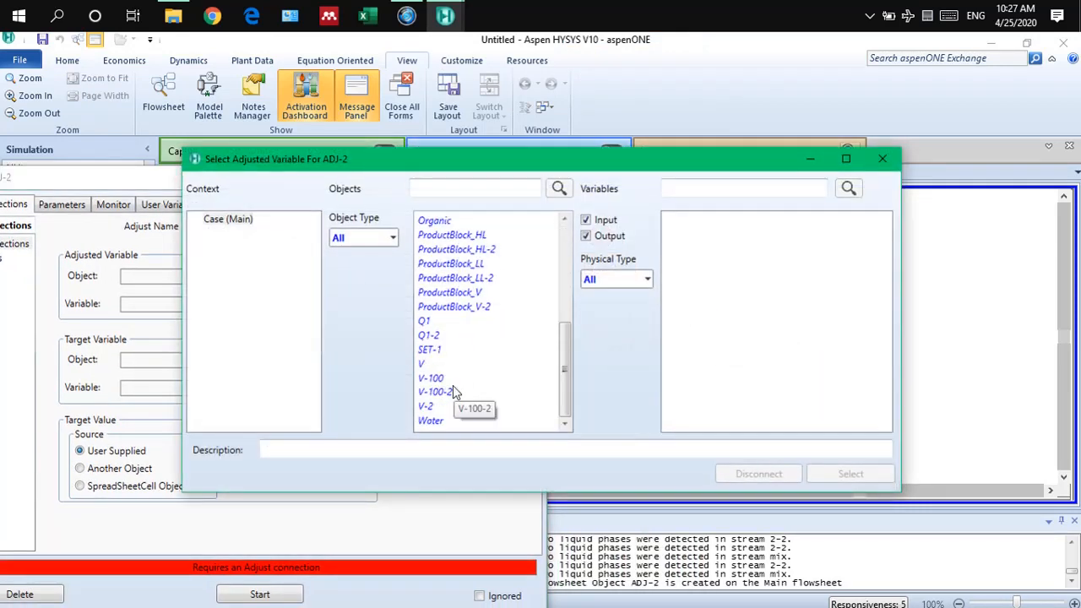
scroll(442, 350, "up", 2)
left_click(437, 309)
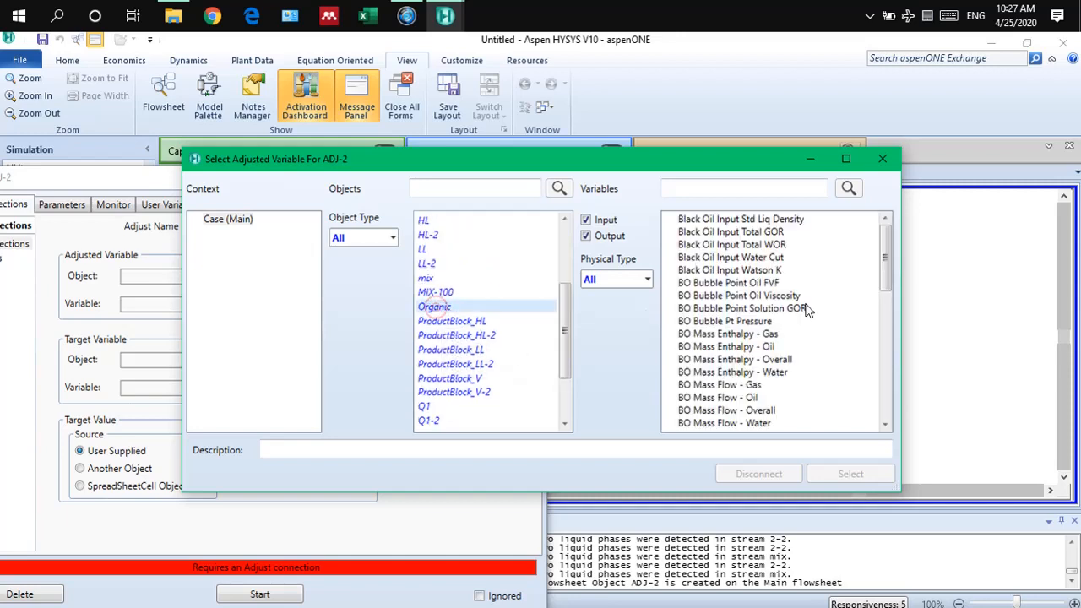
scroll(813, 300, "down", 8)
scroll(806, 310, "down", 1)
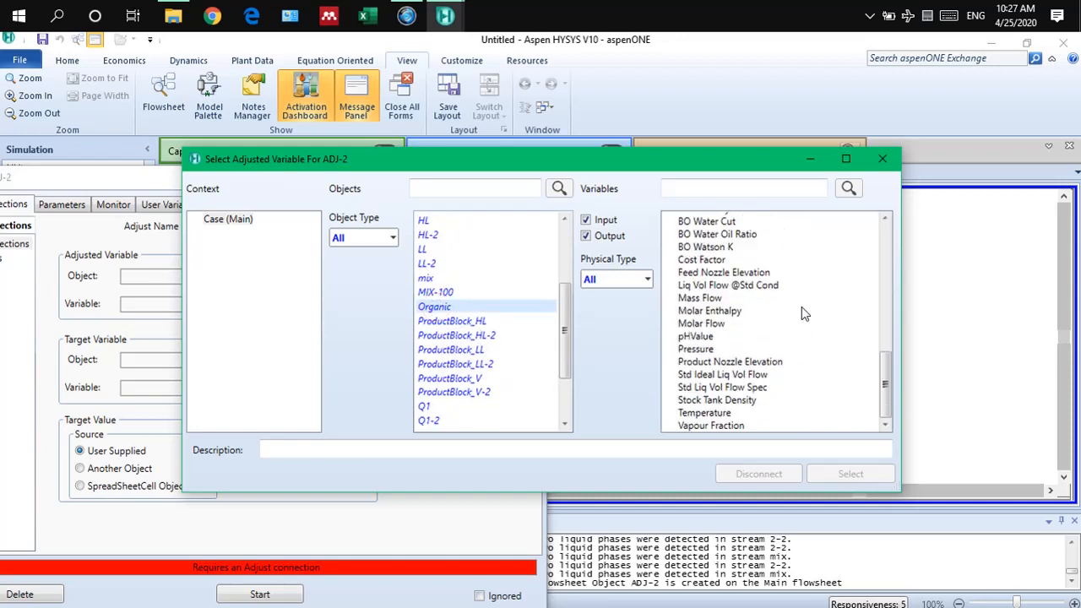
left_click(699, 298)
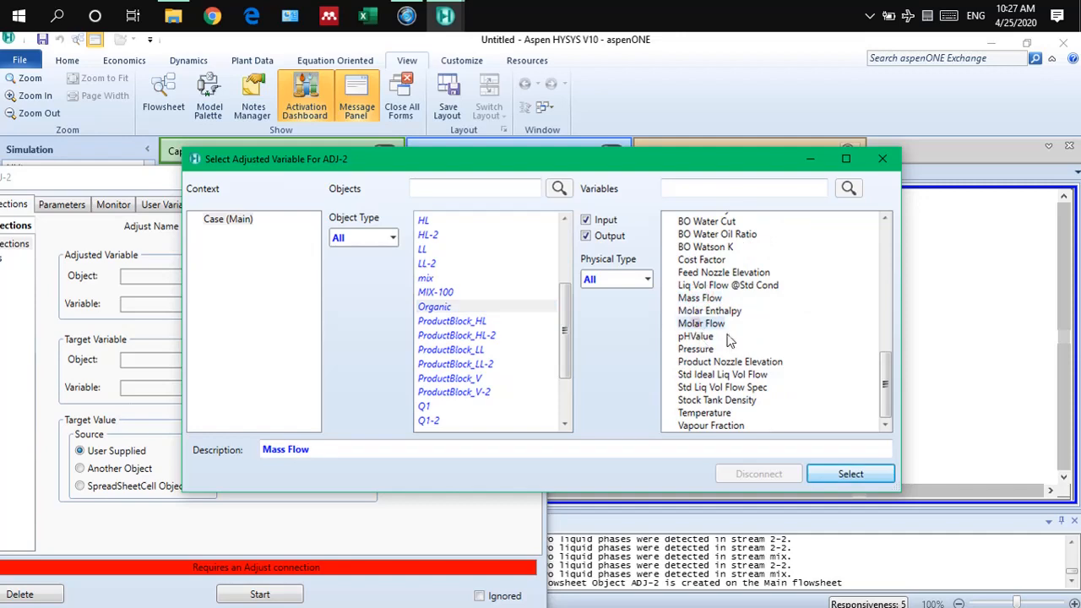
left_click(701, 323)
left_click(829, 478)
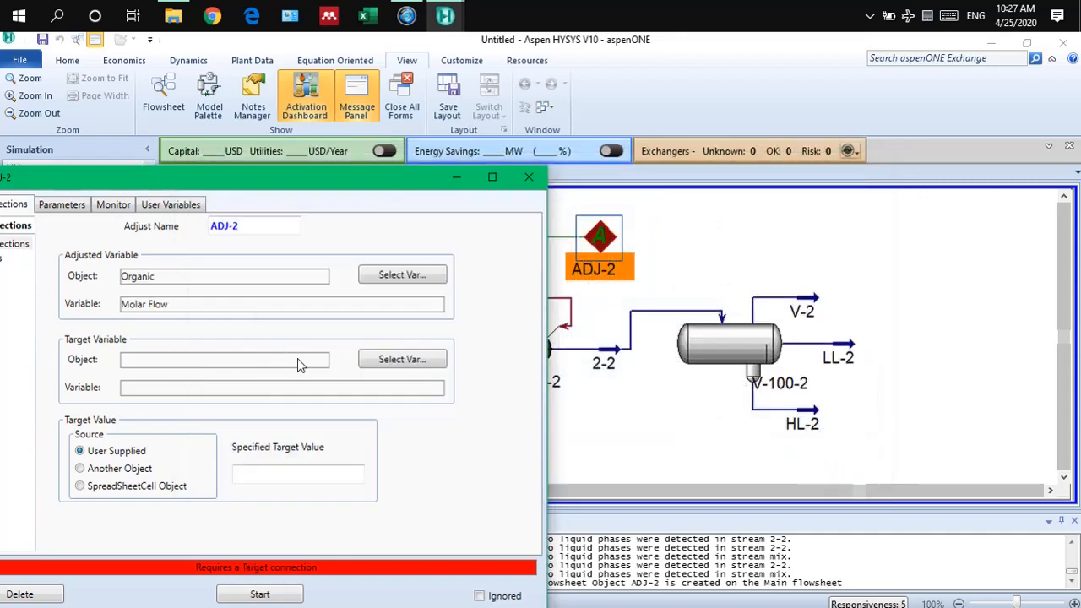
- Set the Adjust block's target variable to the V-2 stream's Molar Flow
left_click(379, 368)
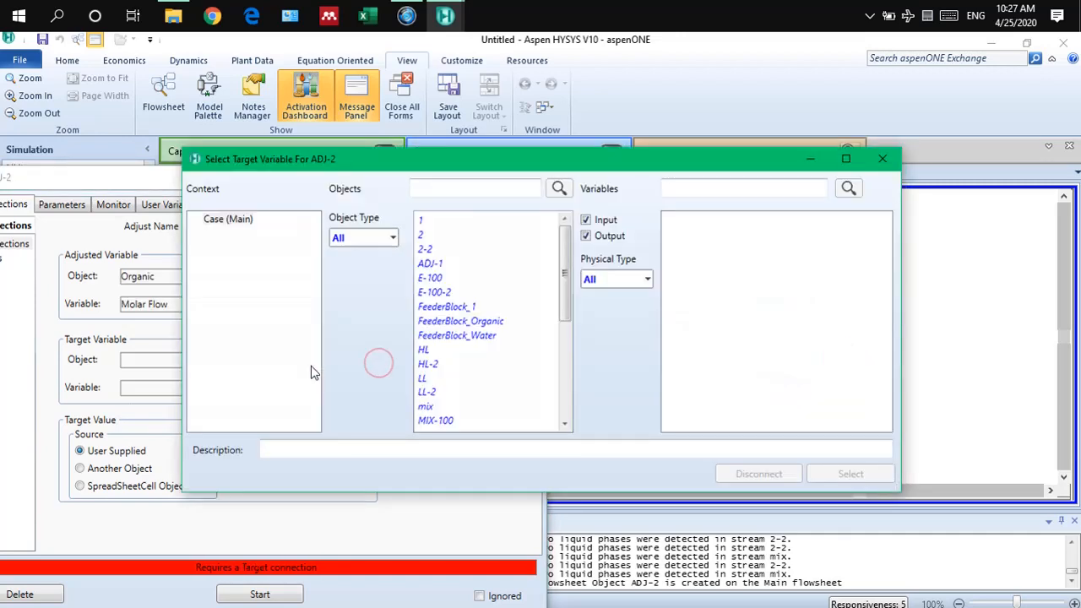
scroll(456, 350, "down", 5)
left_click(426, 405)
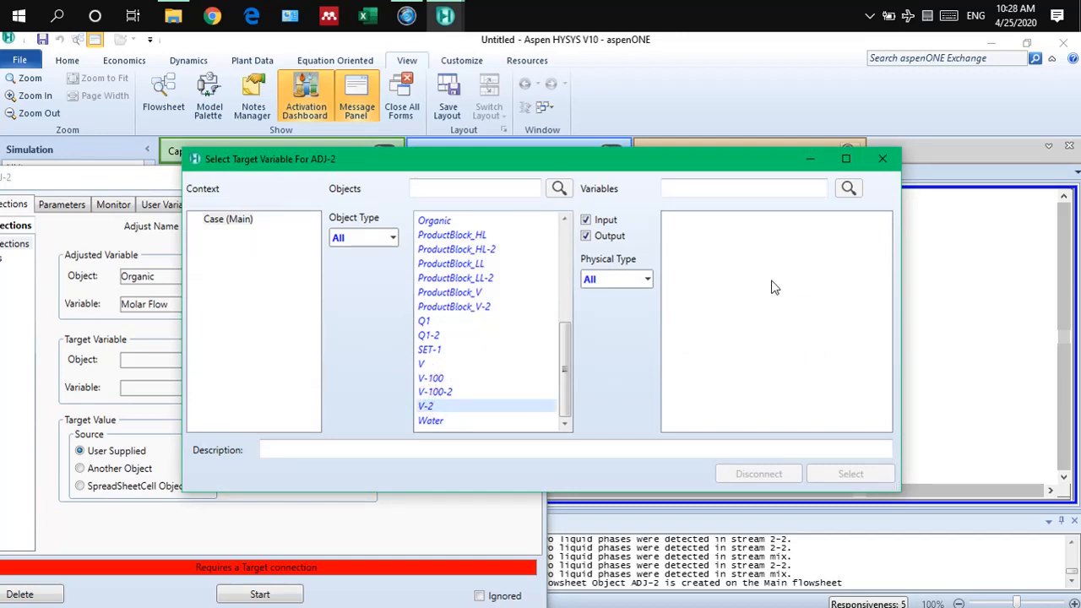
scroll(773, 287, "down", 4)
scroll(781, 287, "down", 20)
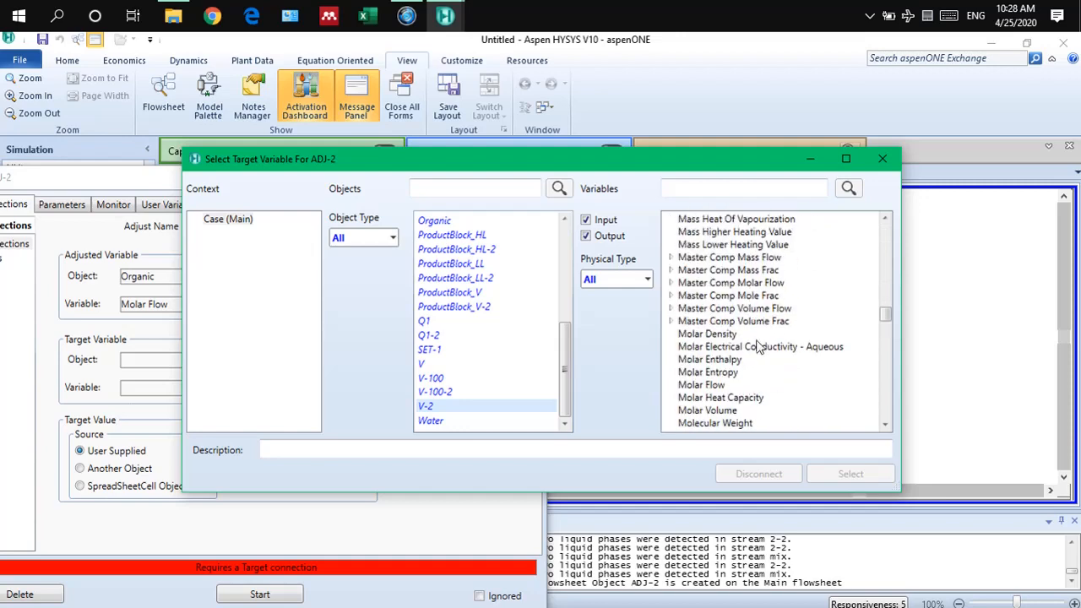
left_click(705, 386)
left_click(849, 474)
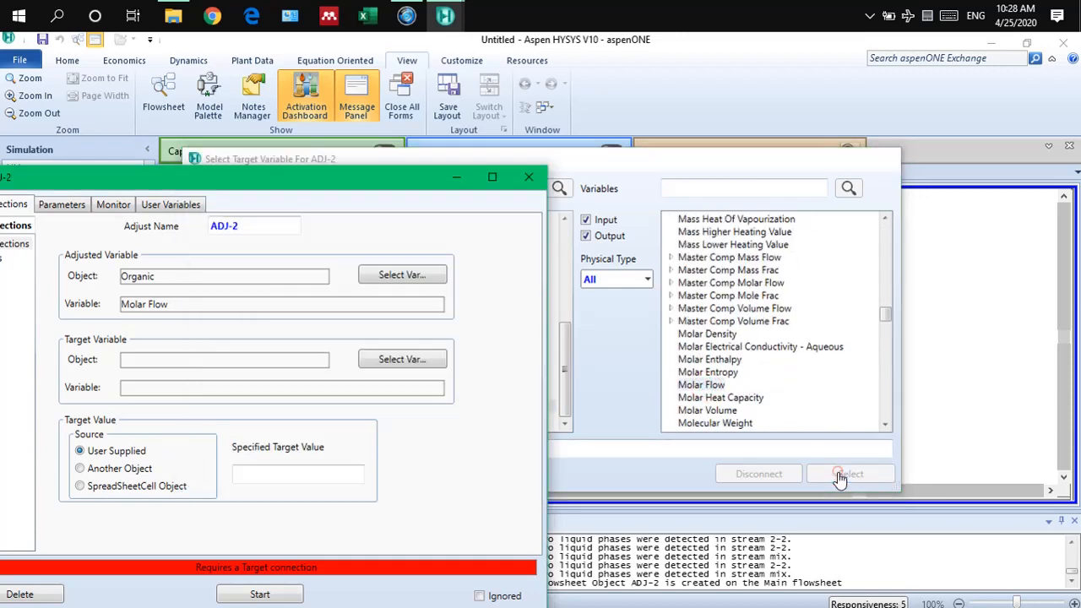
- Specify a user-supplied target value of 50 kgmole/h, start the Adjust calculation and close its window
left_click(287, 471)
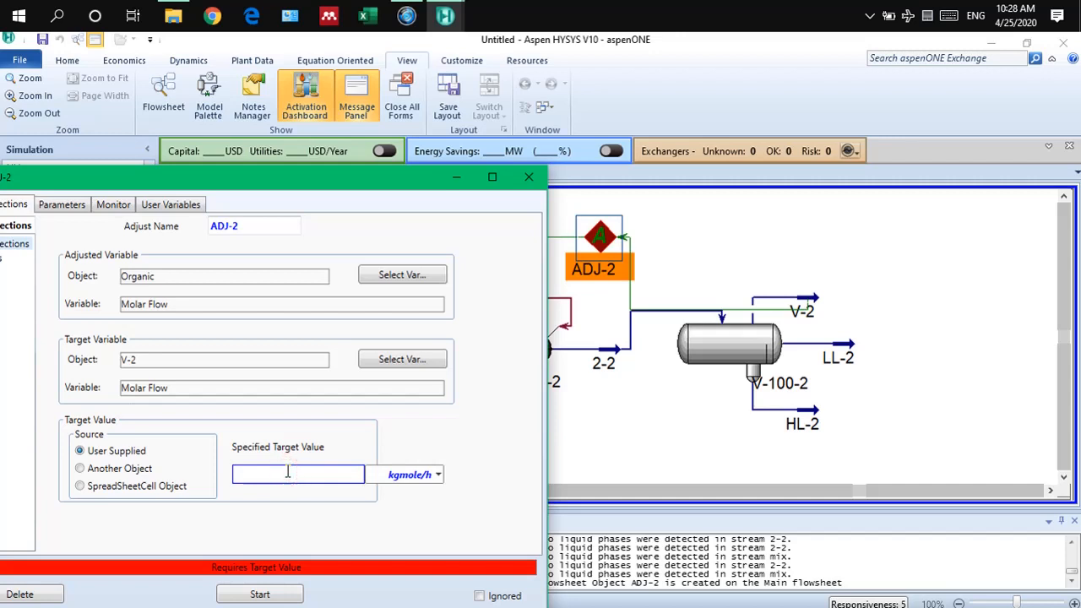
type("50")
key("Return")
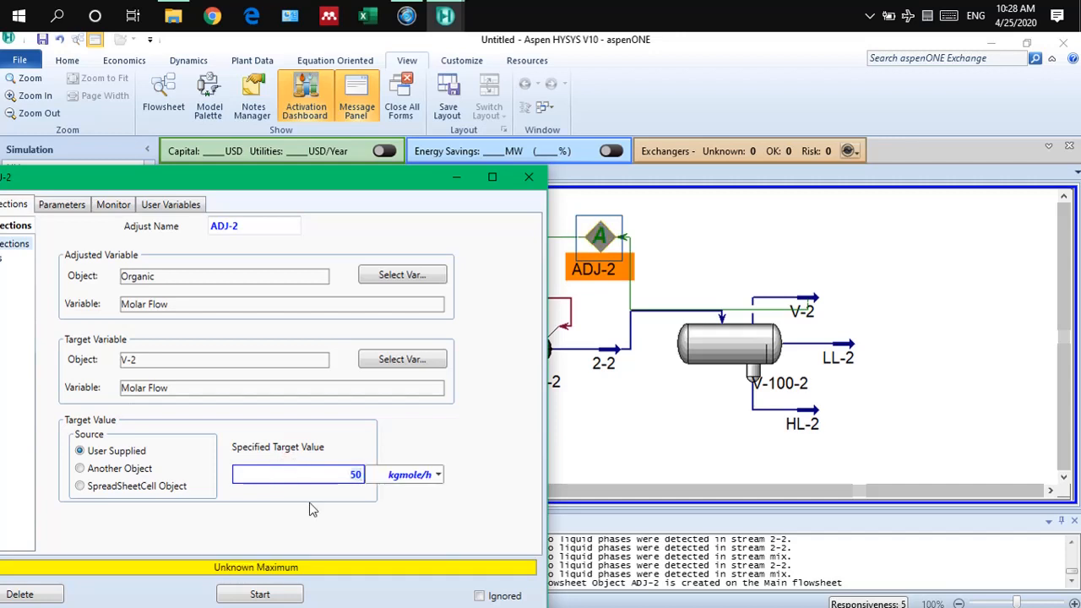
left_click(358, 515)
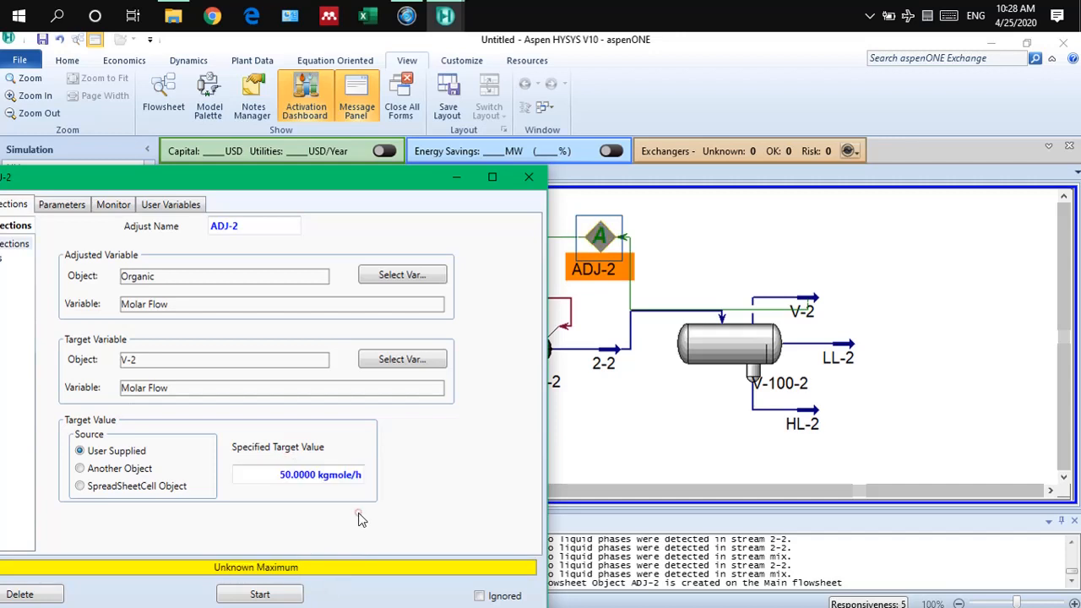
left_click(235, 594)
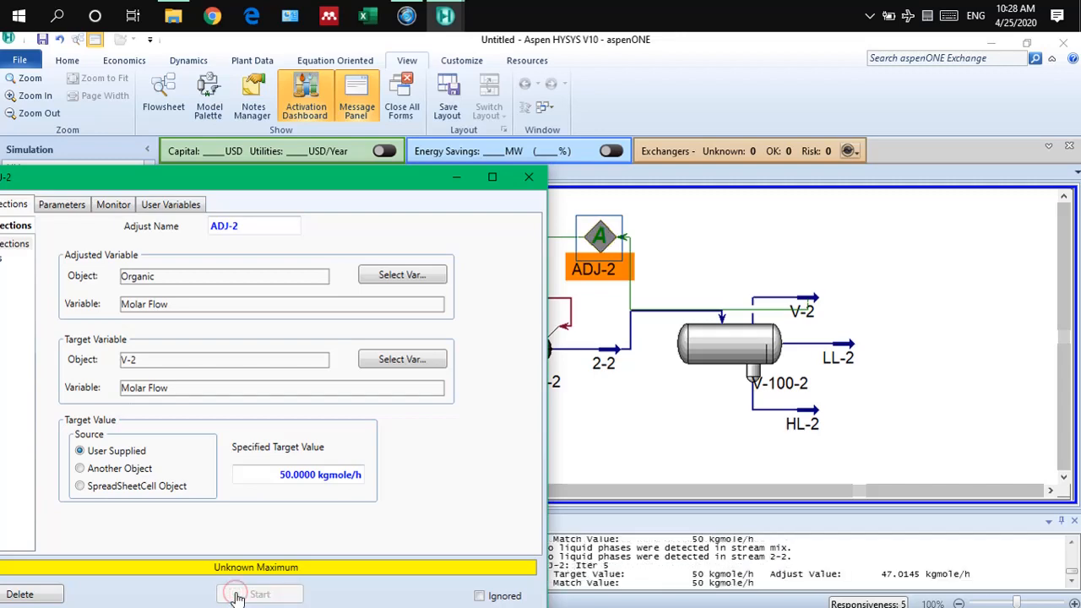
left_click(529, 177)
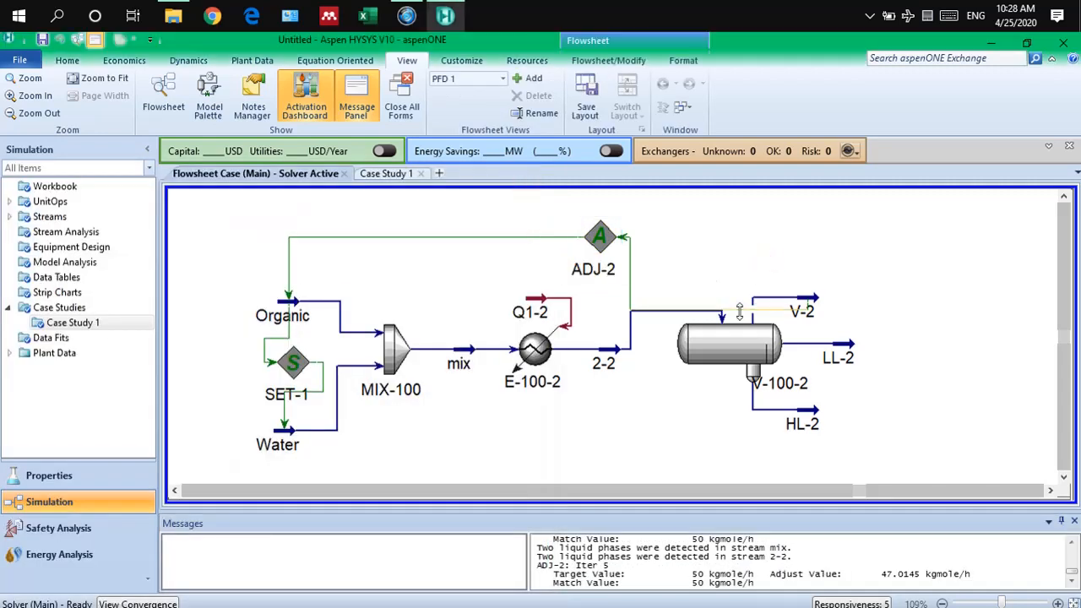
- Reroute the Adjust block's connection line from V-2 above the separator, and check the Organic and V-2 molar flows
left_click_drag(740, 311, 737, 239)
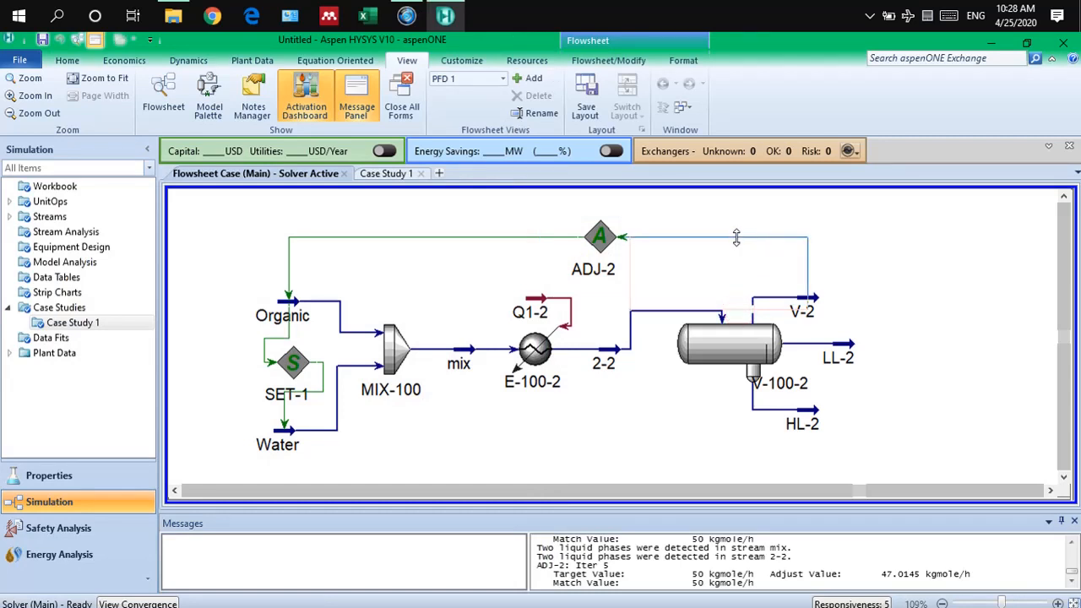
left_click(845, 257)
mouse_move(292, 304)
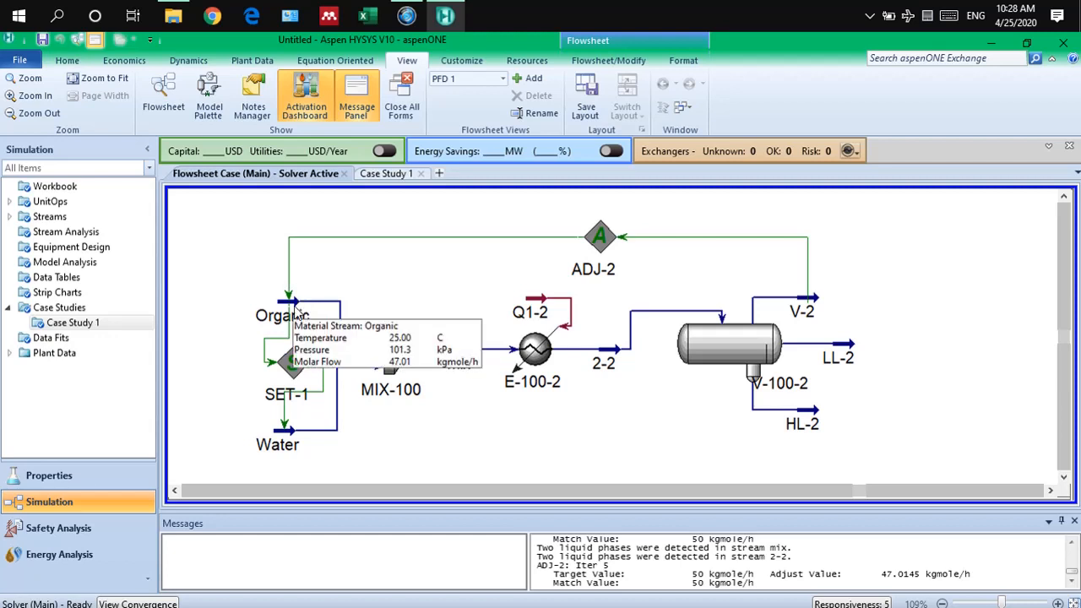
mouse_move(799, 307)
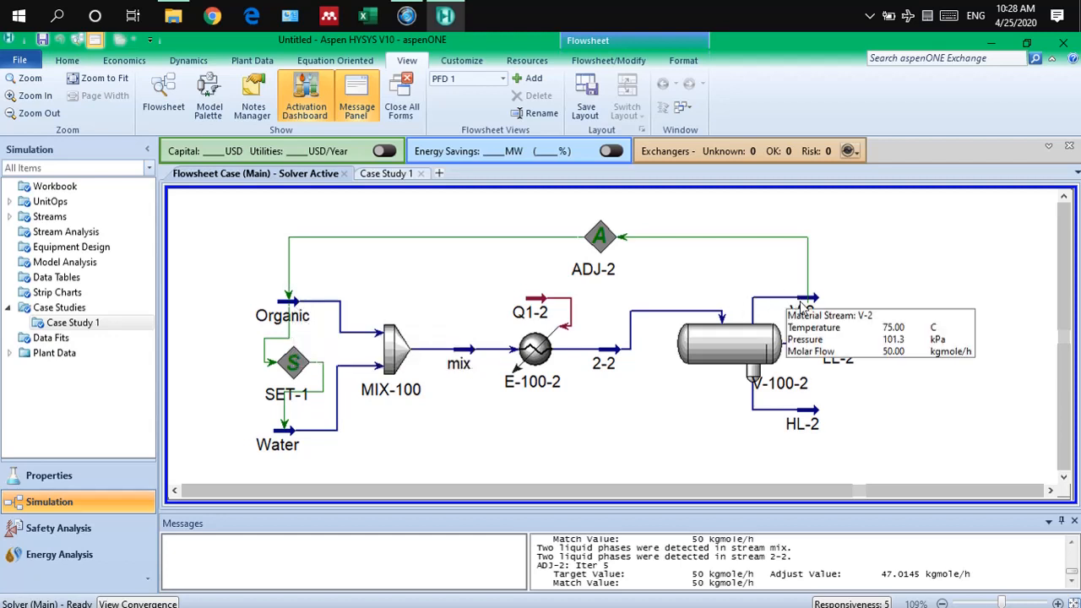